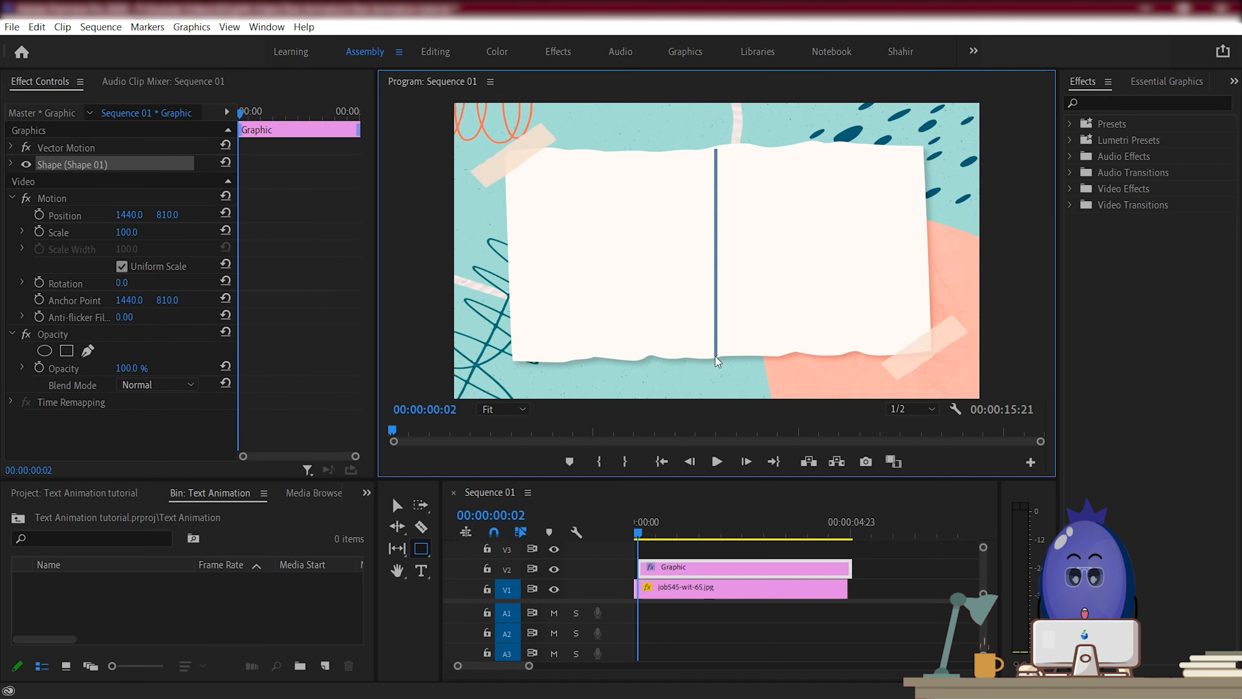
Set the vertical line shape's fill to red B40404 and align its clip with the start of the background image clip.
left_click(406, 507)
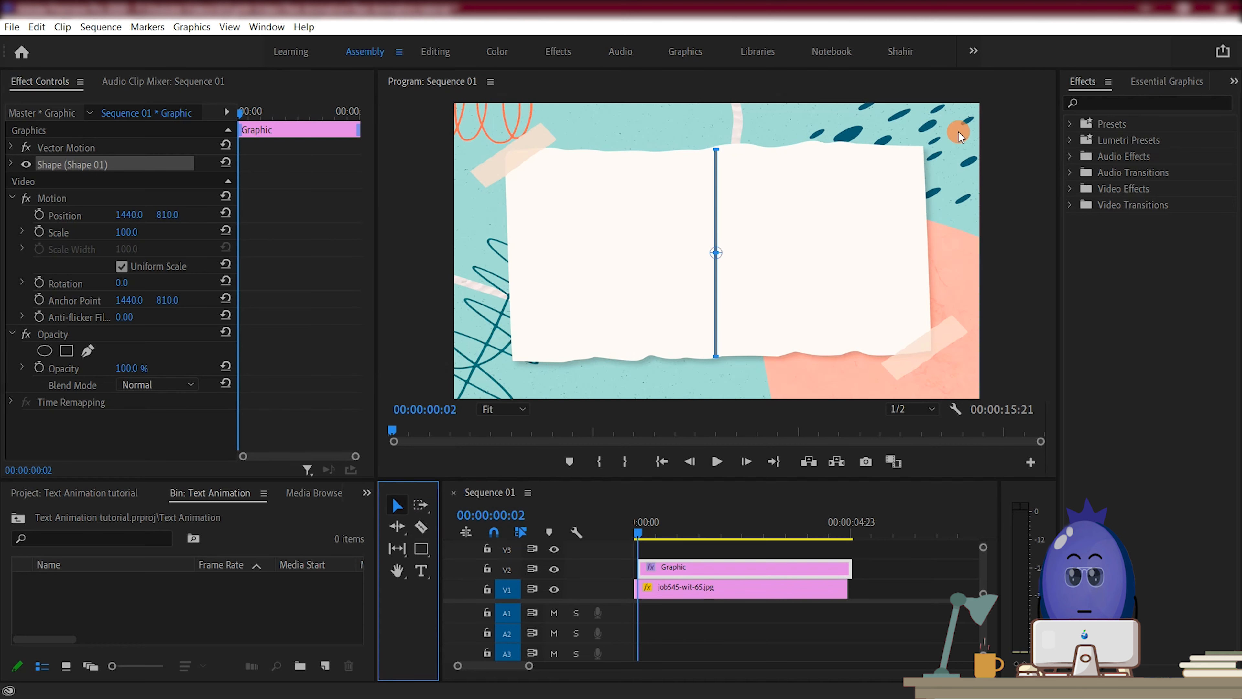
left_click(1167, 81)
left_click(1111, 414)
left_click(665, 496)
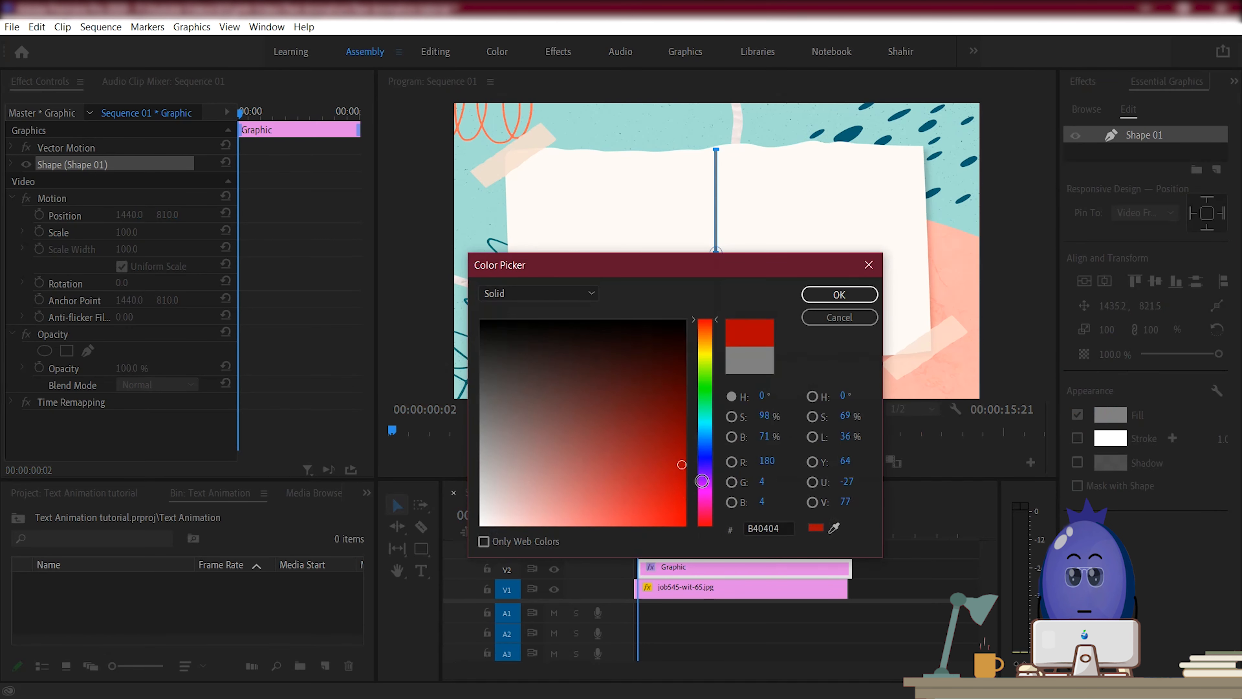
left_click(826, 295)
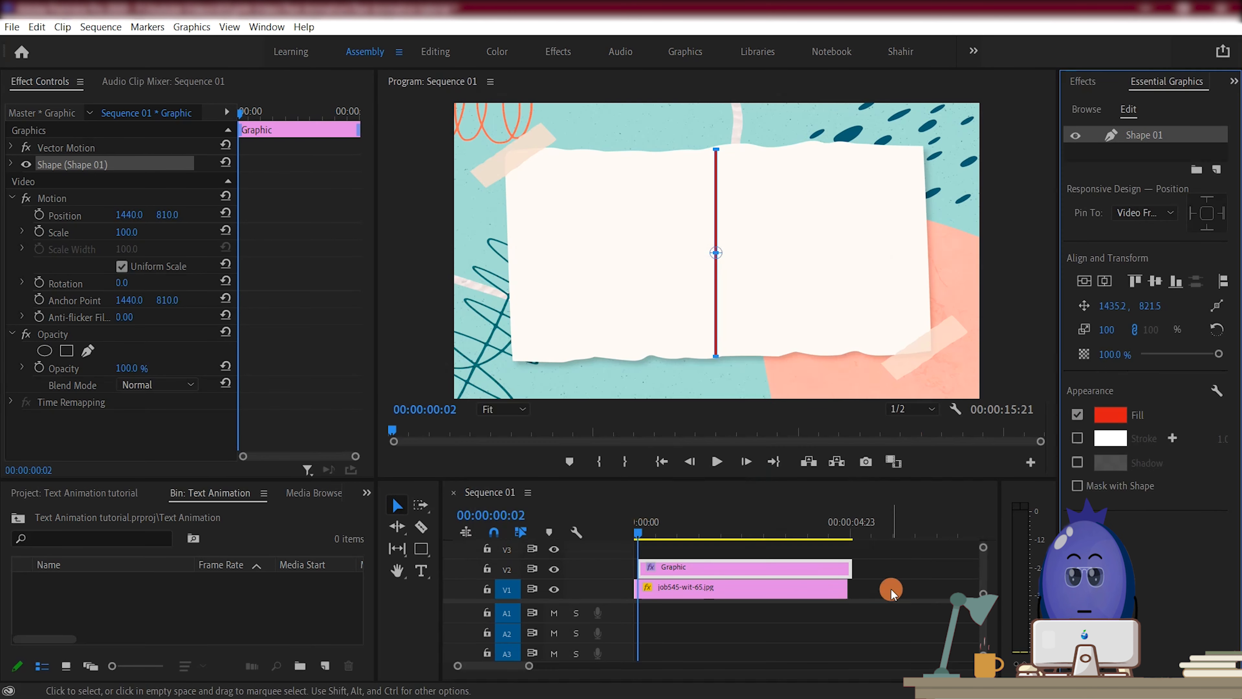
left_click(891, 589)
left_click_drag(669, 567, 636, 572)
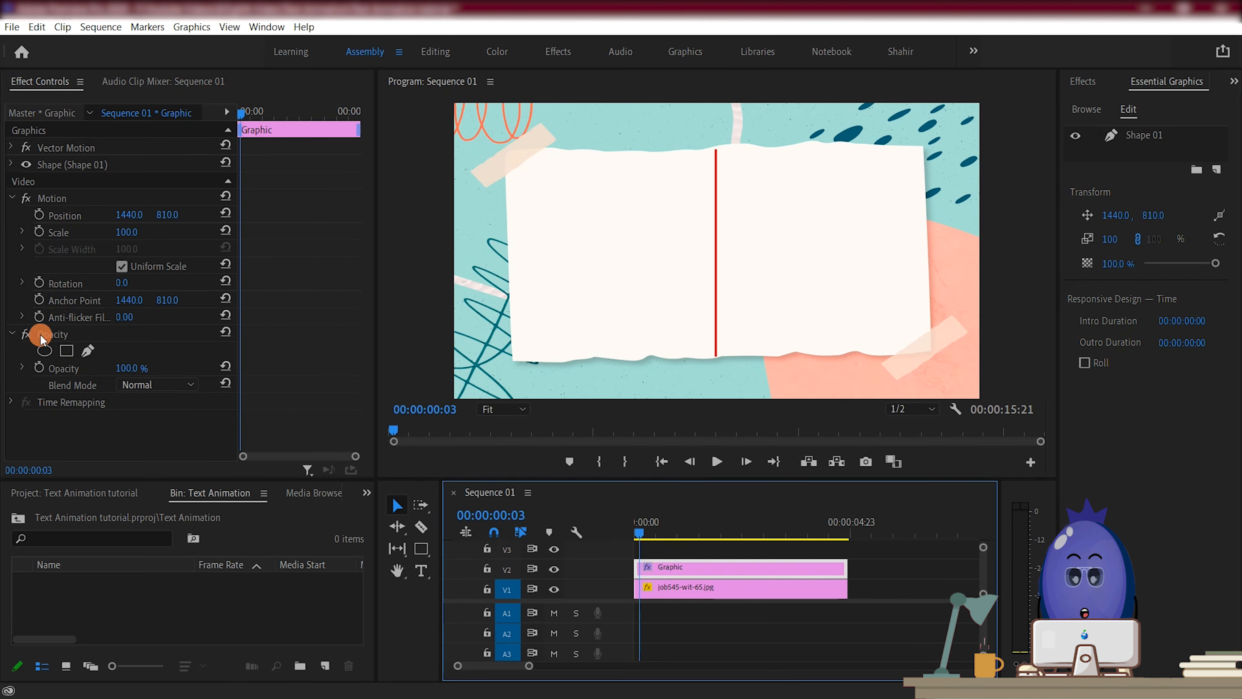
Add a rectangular opacity mask to the line graphic and reshape it into a narrow box enclosing the whole vertical line.
left_click(65, 350)
left_click(103, 368)
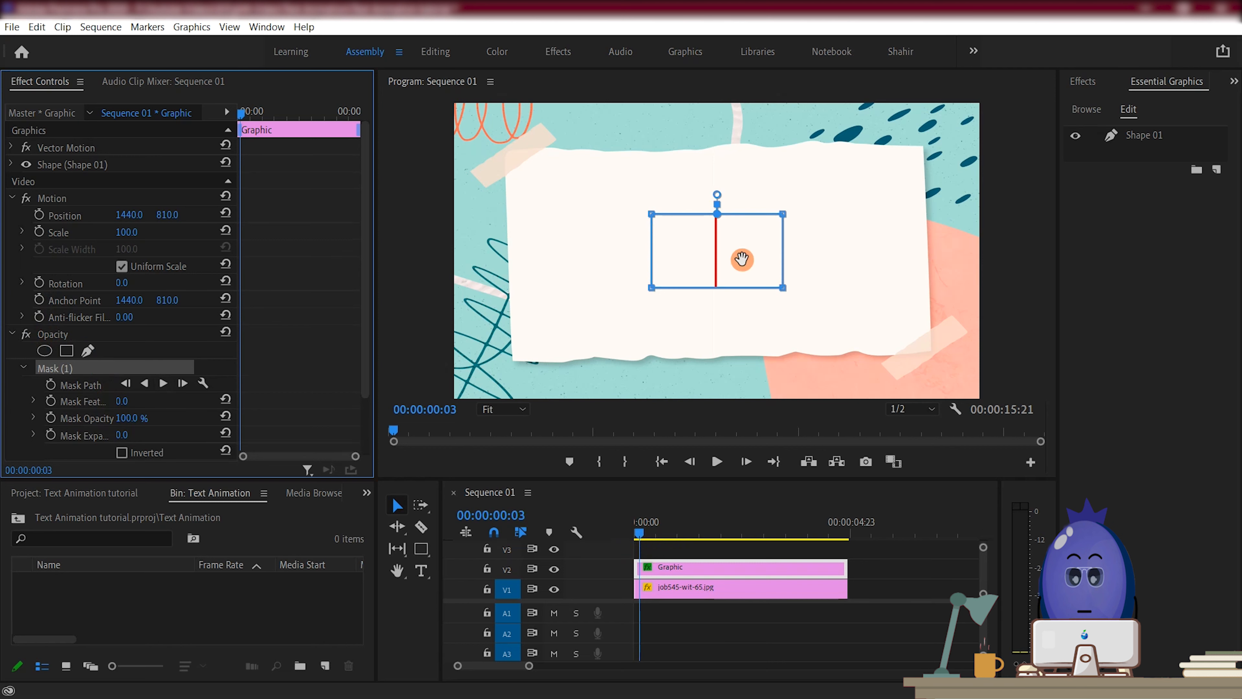
left_click_drag(783, 214, 725, 216)
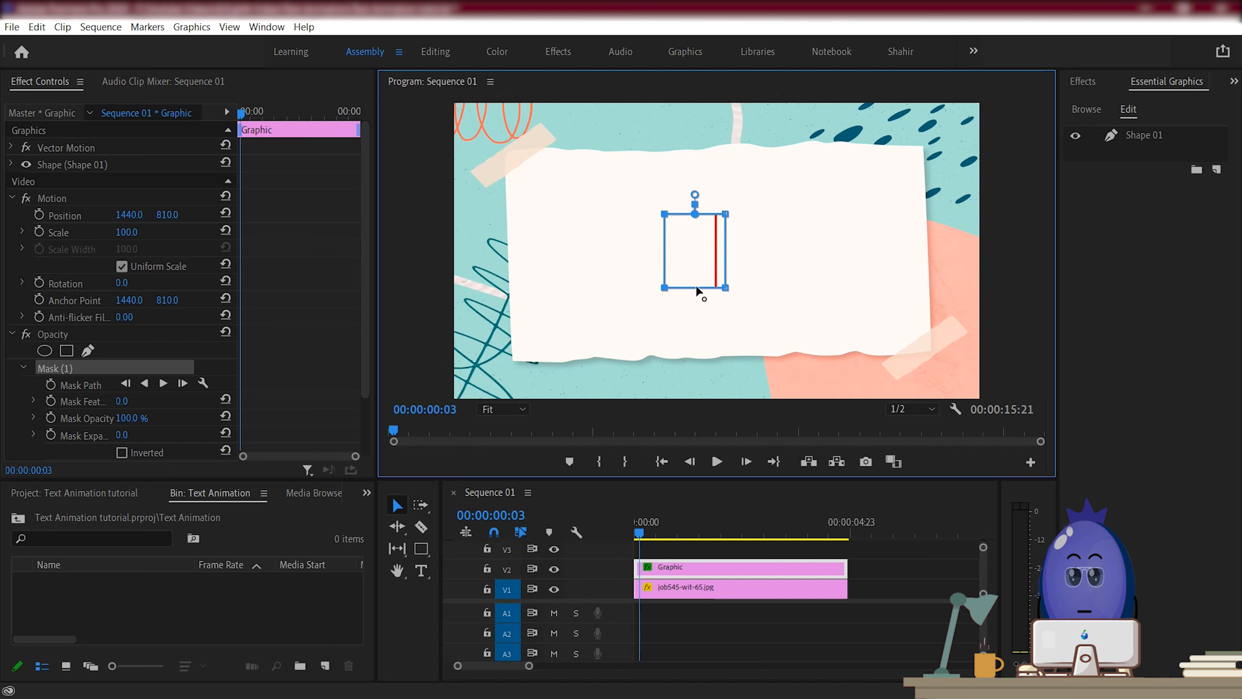
left_click_drag(698, 292, 709, 293)
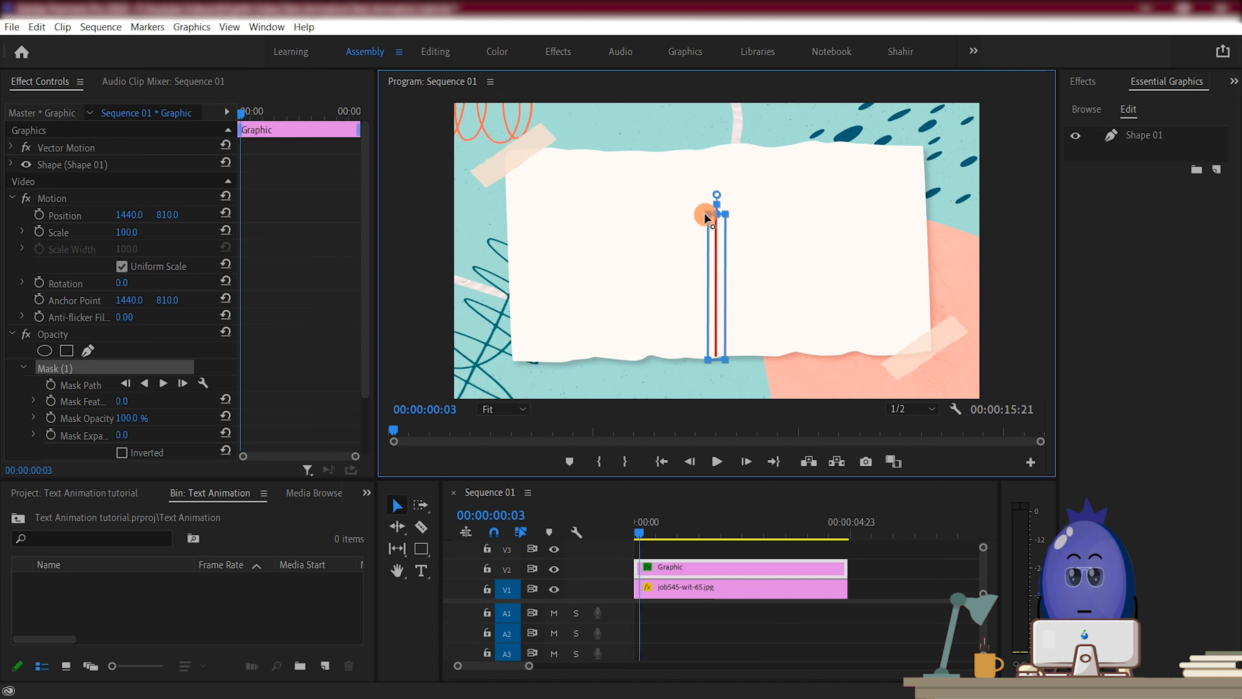
left_click_drag(708, 214, 706, 148)
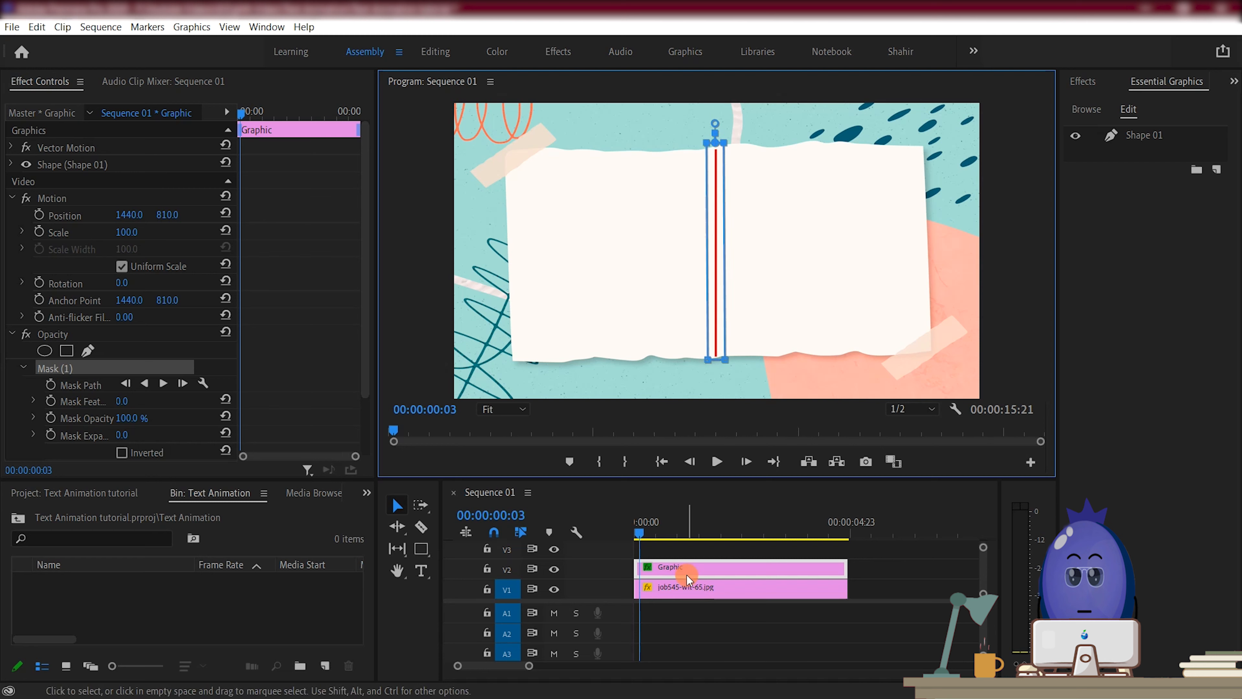
Keyframe the mask path at 00:00:00:10 with the full line enclosed, and return to 00:00:00:03 with the mask selected.
mouse_move(639, 534)
left_mouse_down()
mouse_move(659, 539)
mouse_move(639, 535)
left_mouse_up()
left_click(52, 386)
left_click(55, 368)
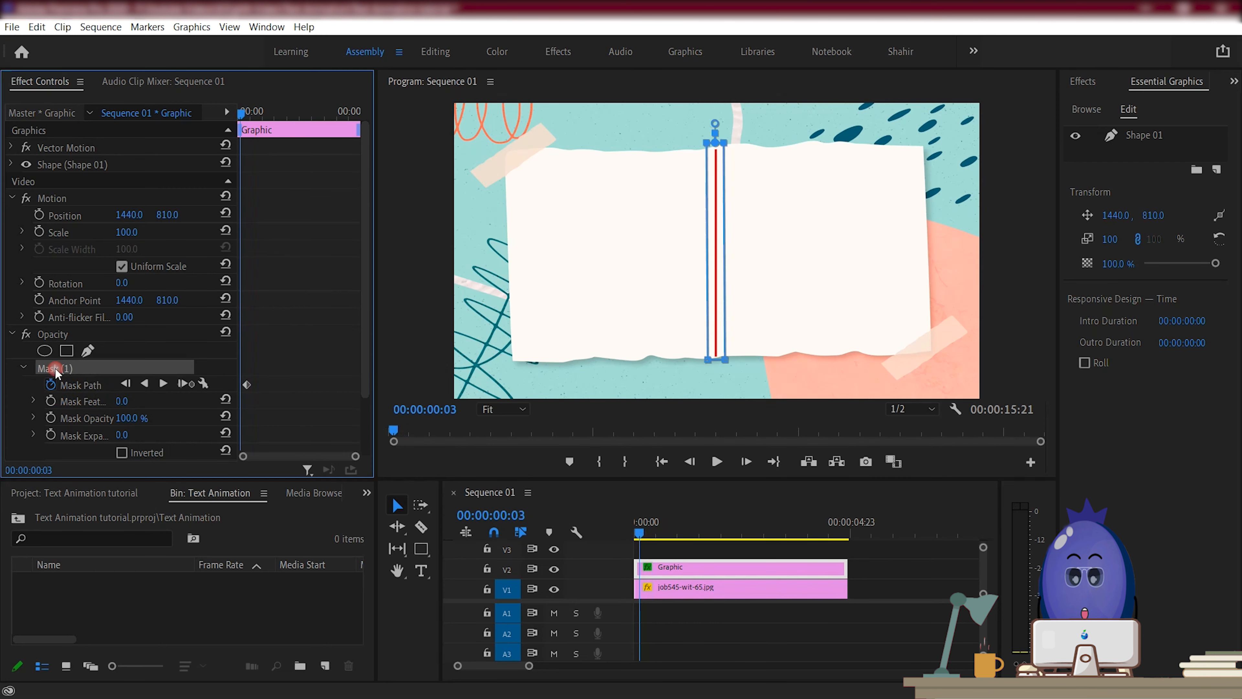
left_click_drag(758, 125, 597, 163)
left_click_drag(724, 142, 724, 204)
key("ctrl+z")
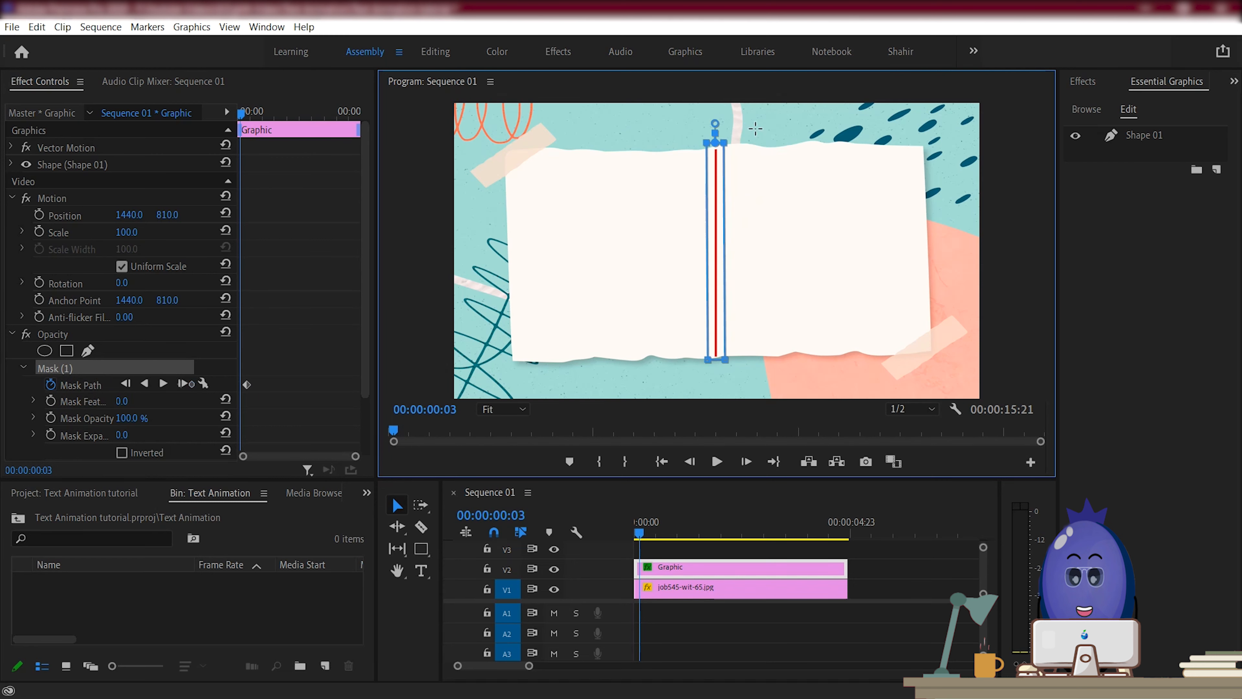
At 00:00:00:03, collapse the mask to a flat strip at the line's middle so the line is hidden.
left_click_drag(772, 125, 631, 170)
left_click_drag(703, 156, 707, 257)
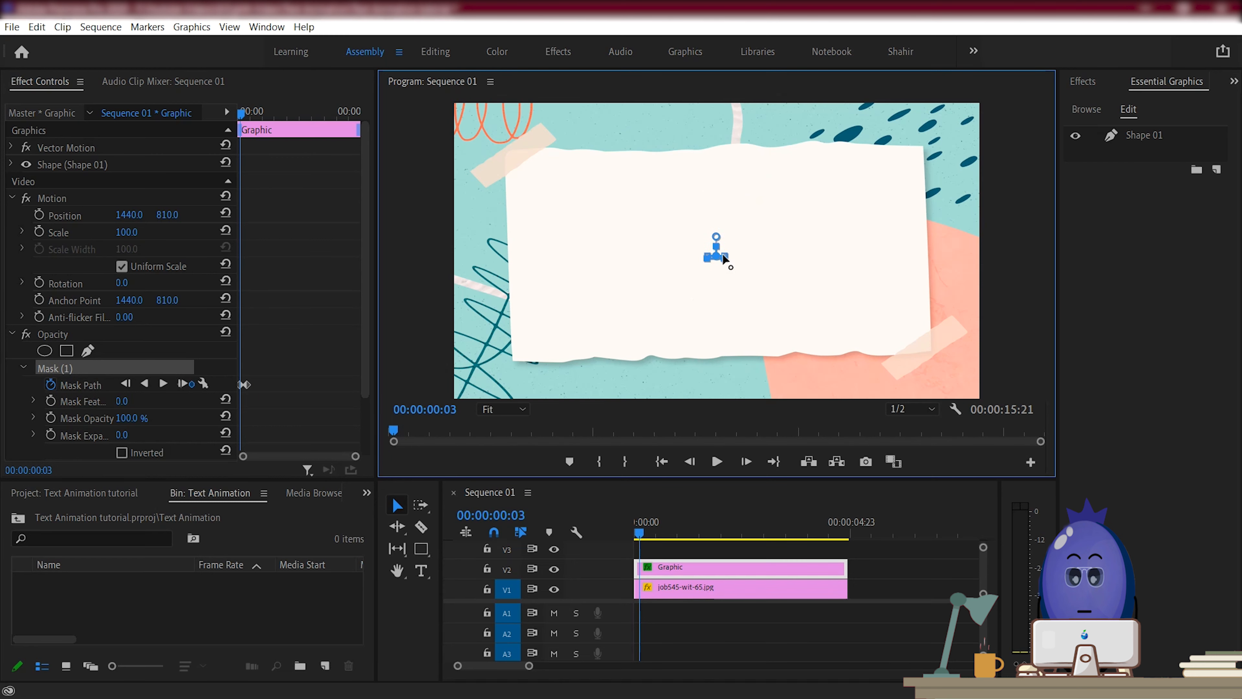
left_click(888, 589)
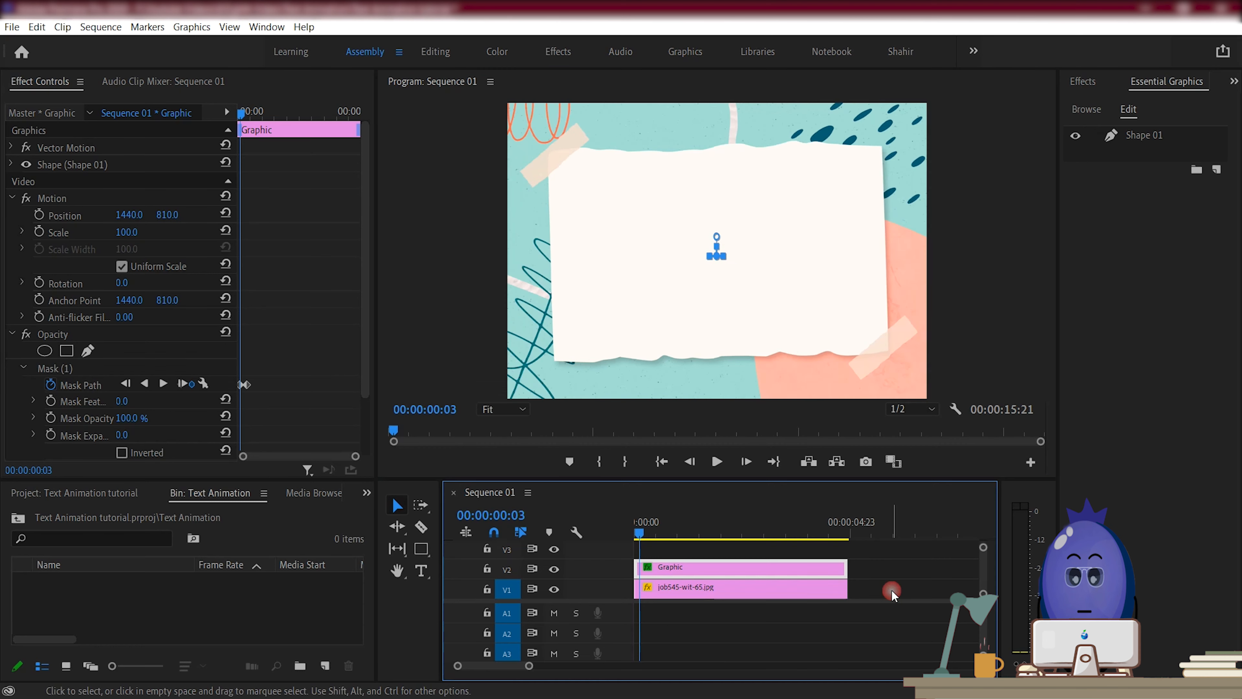
Add the text "Stay" on the paper to the left of the red line at 00:00:00:10.
left_click_drag(656, 535, 673, 536)
left_click(716, 561)
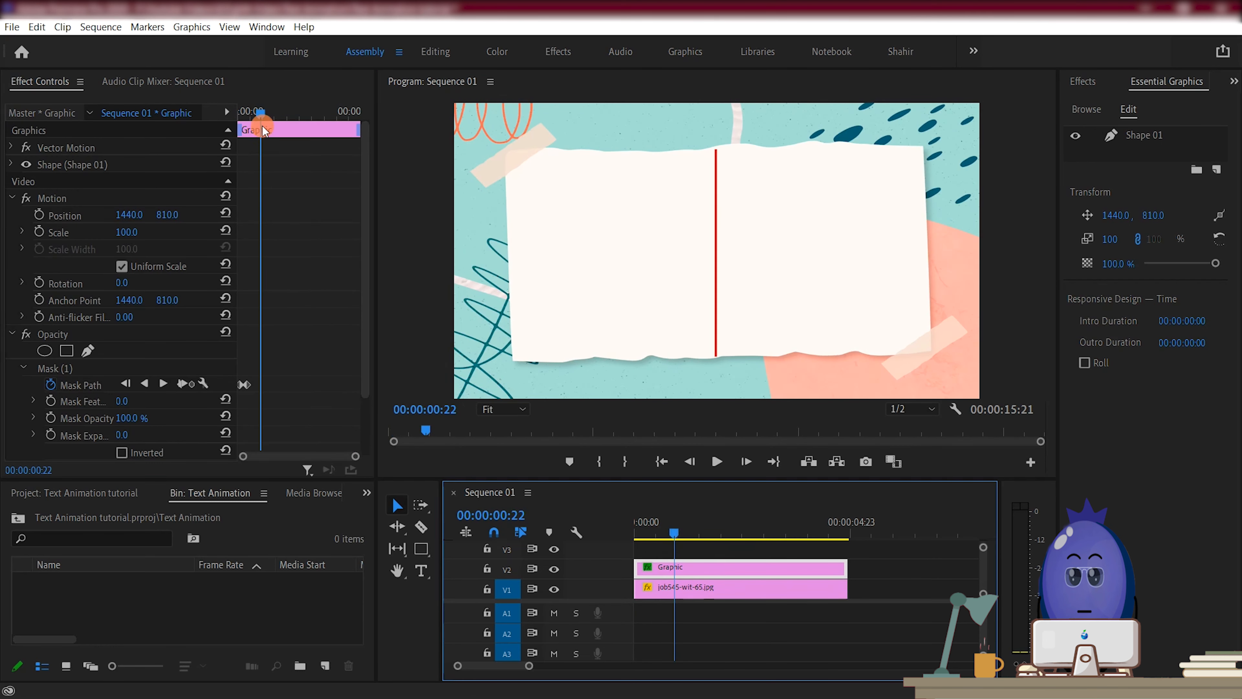
left_click_drag(260, 117, 249, 115)
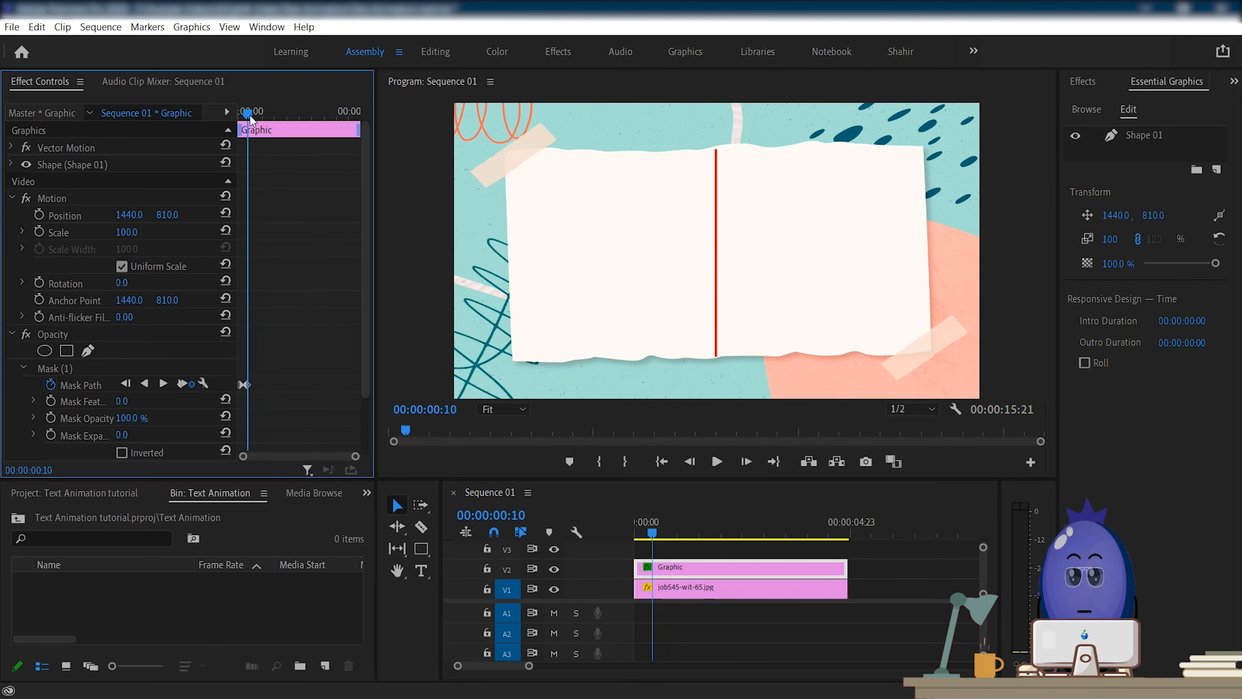
left_click(422, 573)
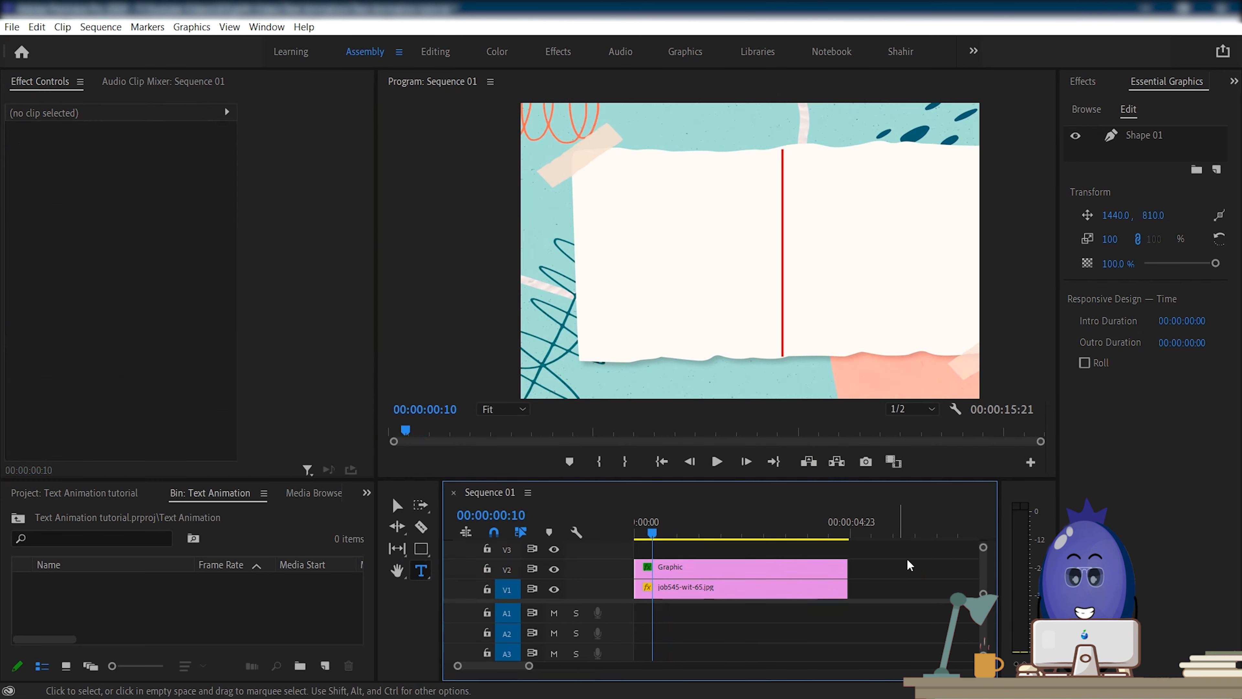
left_click(577, 264)
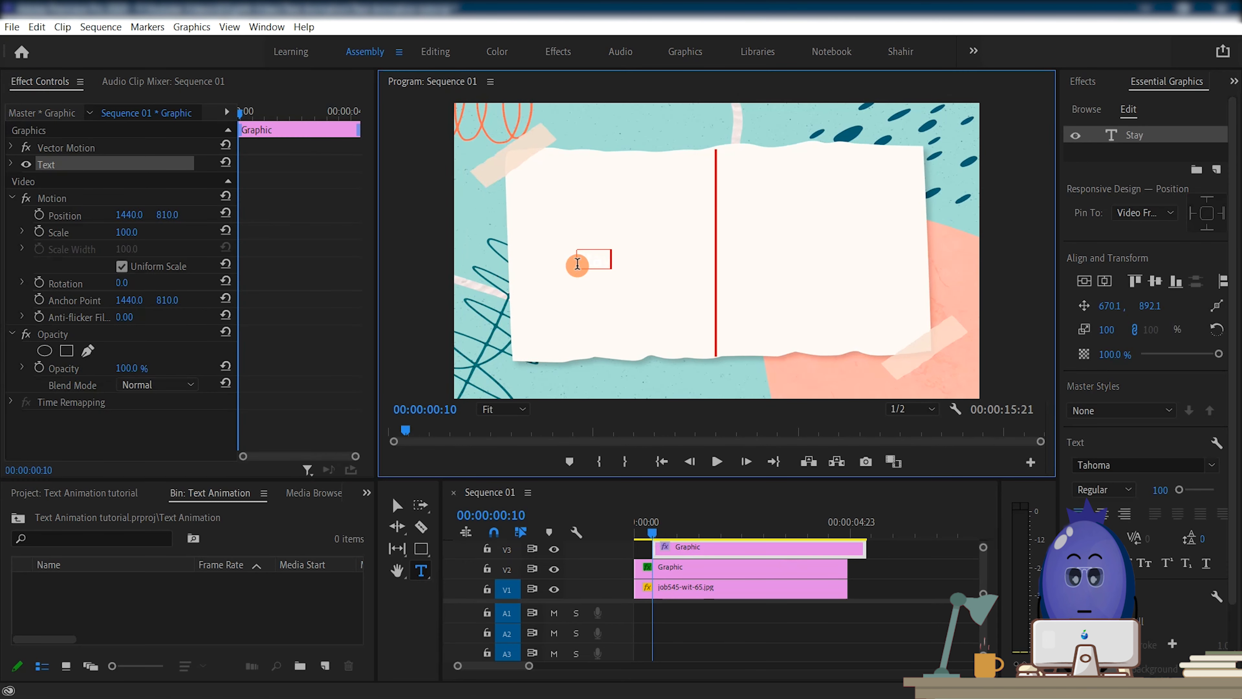
Set the fill colour of the entire "Stay" text to dark red 921919.
key("ctrl+a")
left_click(1099, 621)
left_click(923, 323)
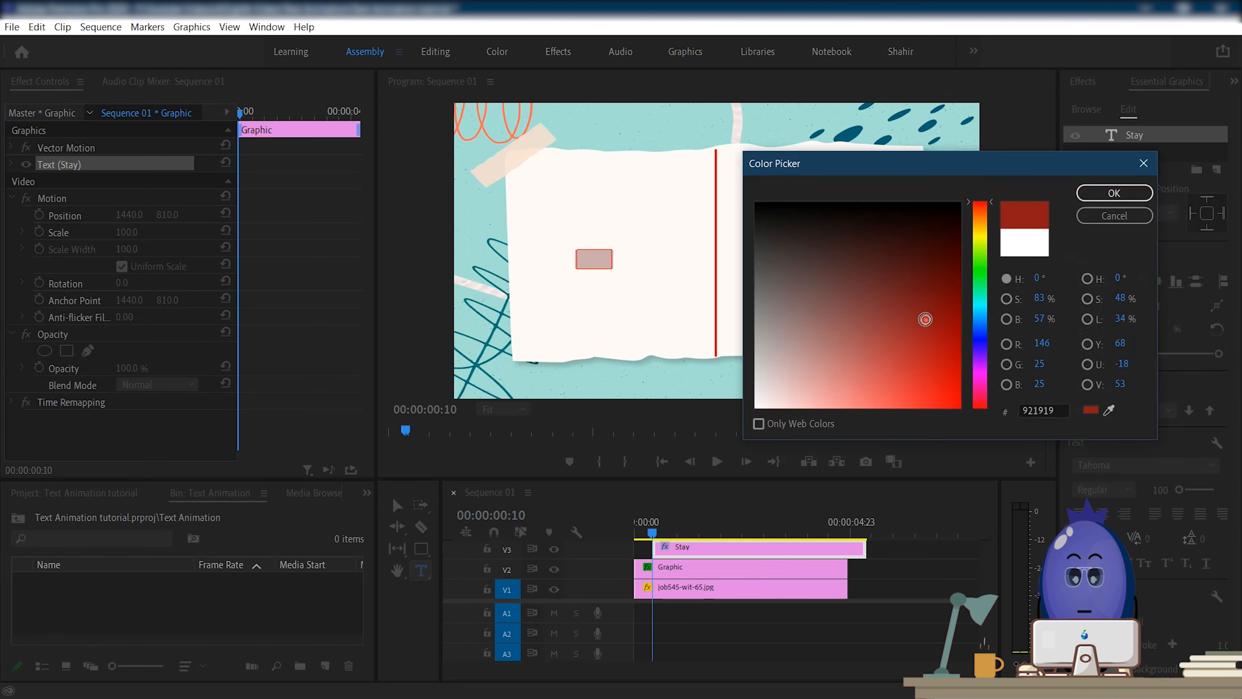
left_click(1105, 194)
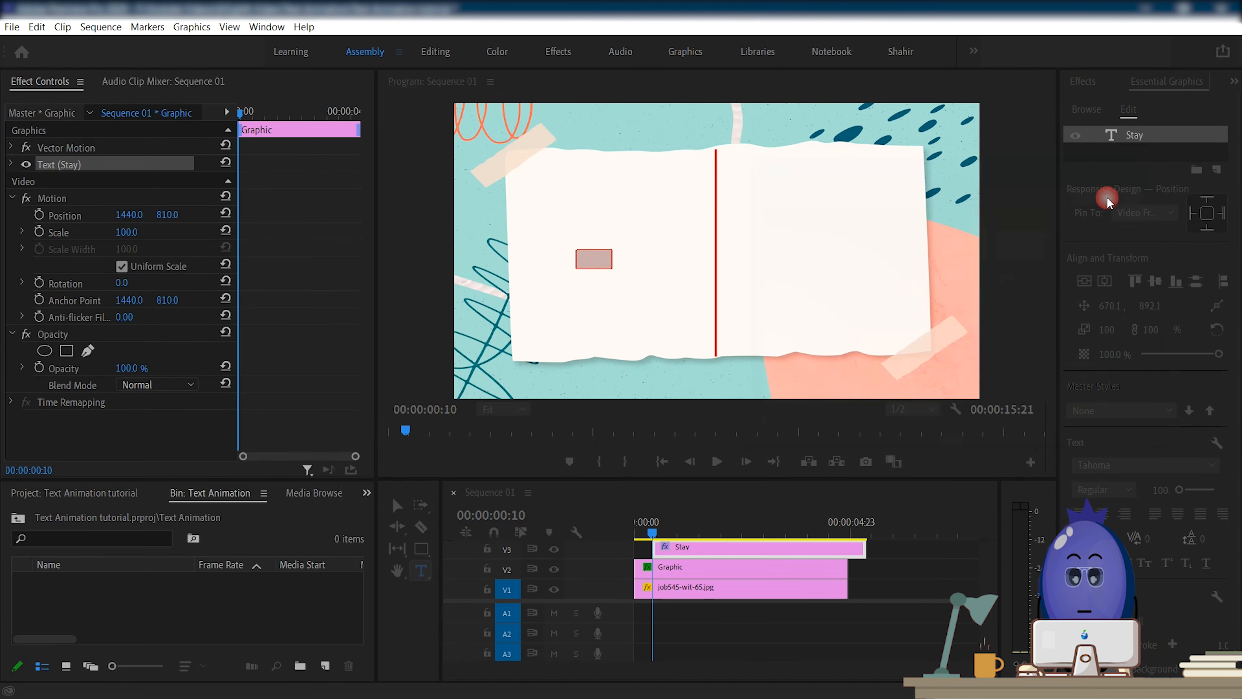
Change the "Stay" text's font to Wandertucker and set its scale to 450.
left_click(1216, 461)
left_click_drag(1236, 360, 1236, 355)
left_click(1052, 323)
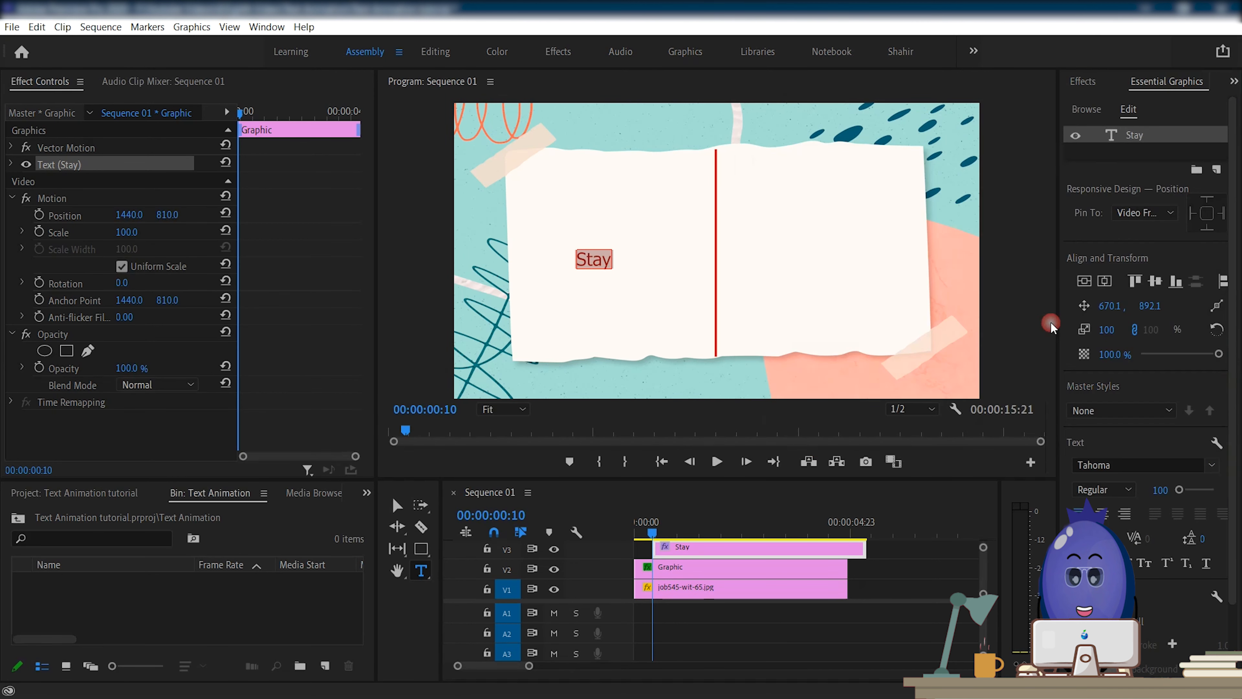
left_click(1108, 331)
type("500")
key("Return")
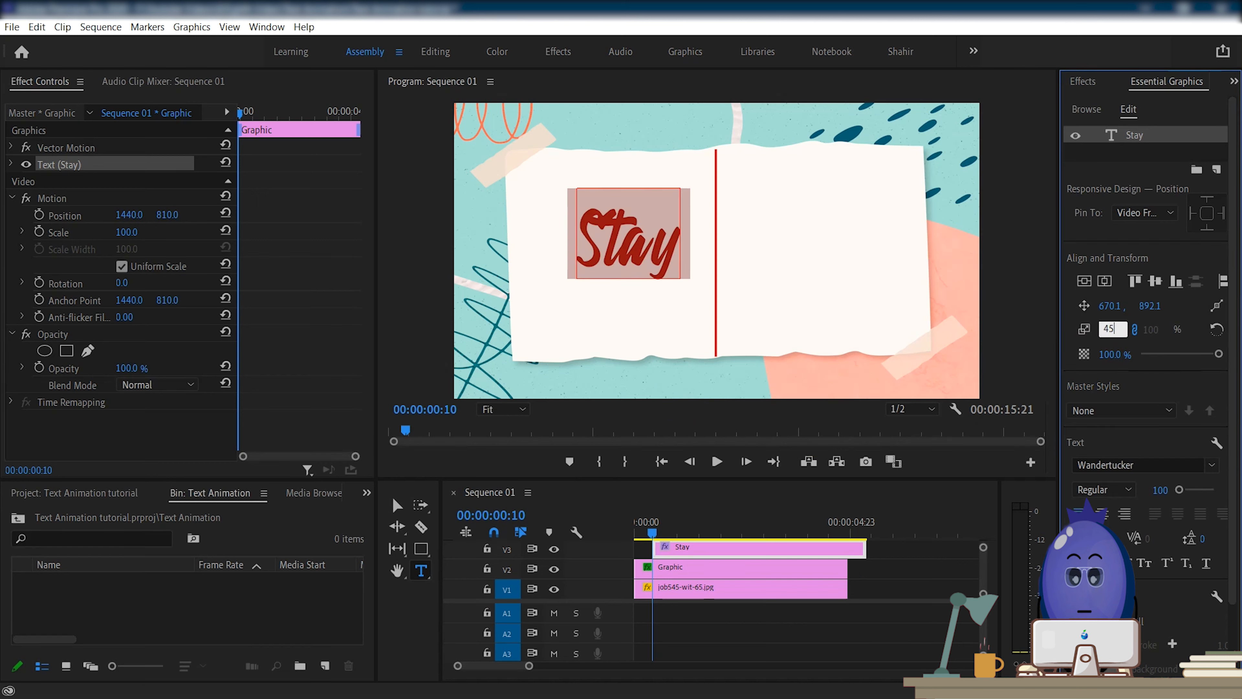
key("Return")
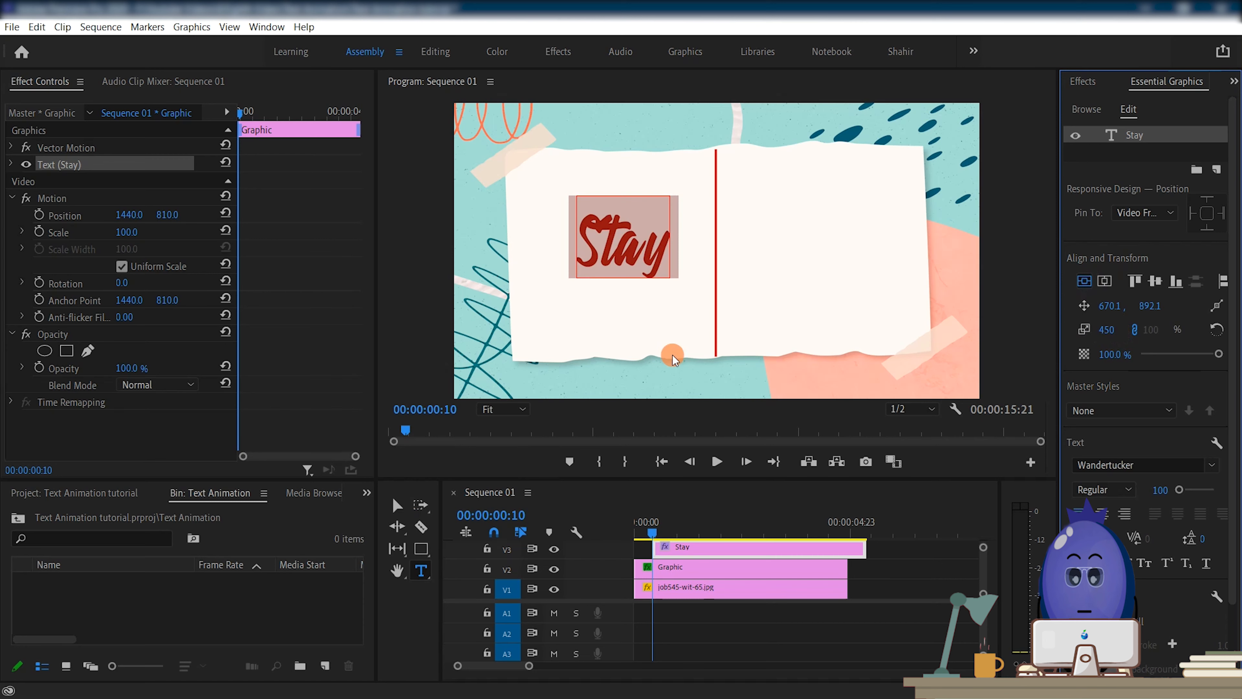
Align the "Stay" clip with the clips beneath it and add the text "Happy" to the right of the red line.
left_click(397, 505)
left_click_drag(803, 555, 756, 560)
left_click(421, 571)
left_click(744, 259)
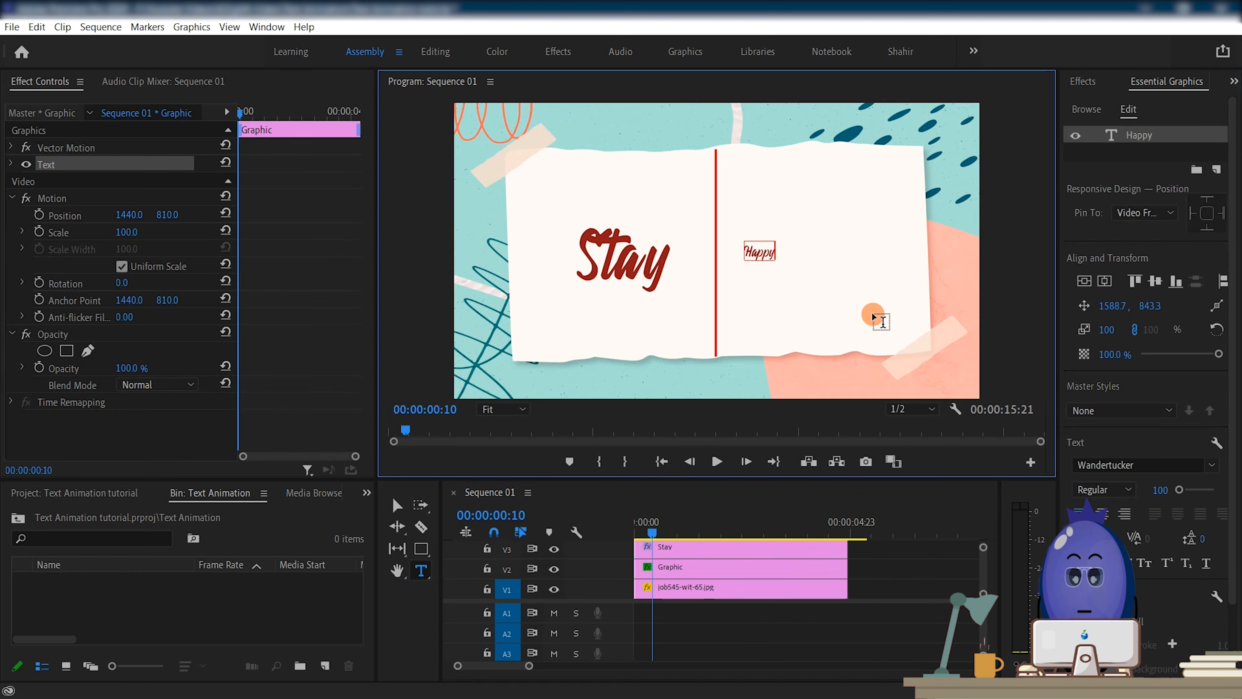
Set the "Happy" text's scale to 450.
left_click(1111, 332)
type("450")
key("Return")
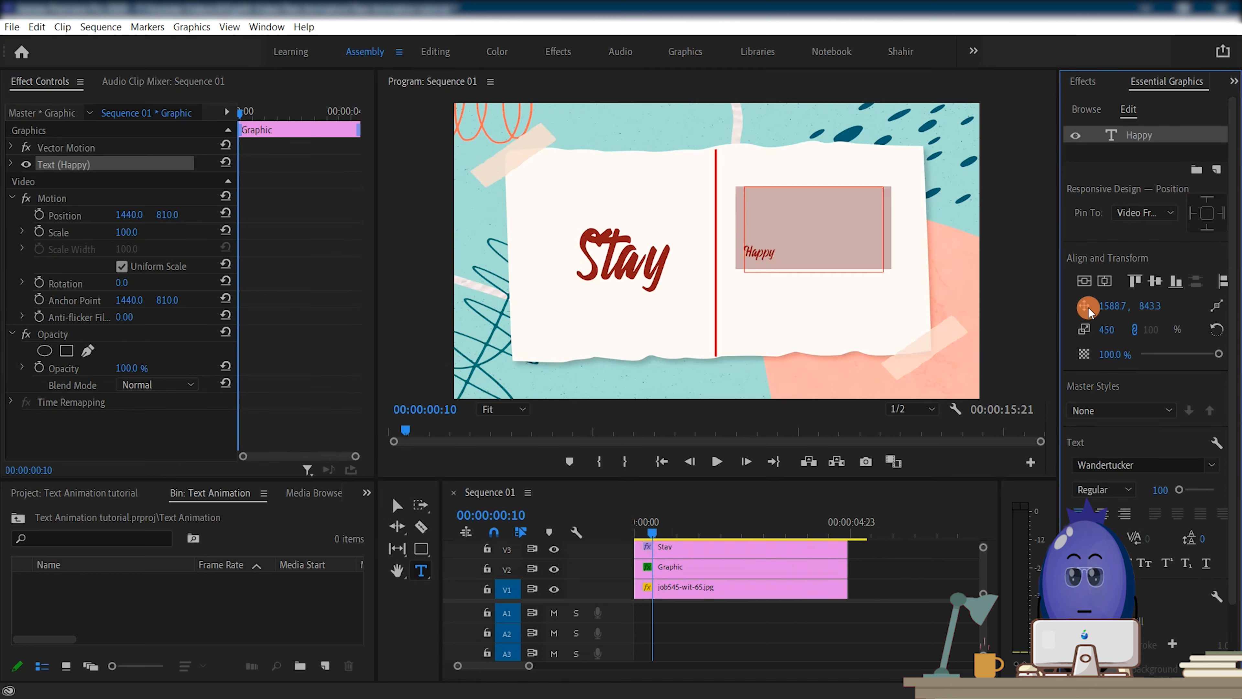
Position "Stay" and "Happy" level with each other and close to either side of the red line.
left_click(396, 506)
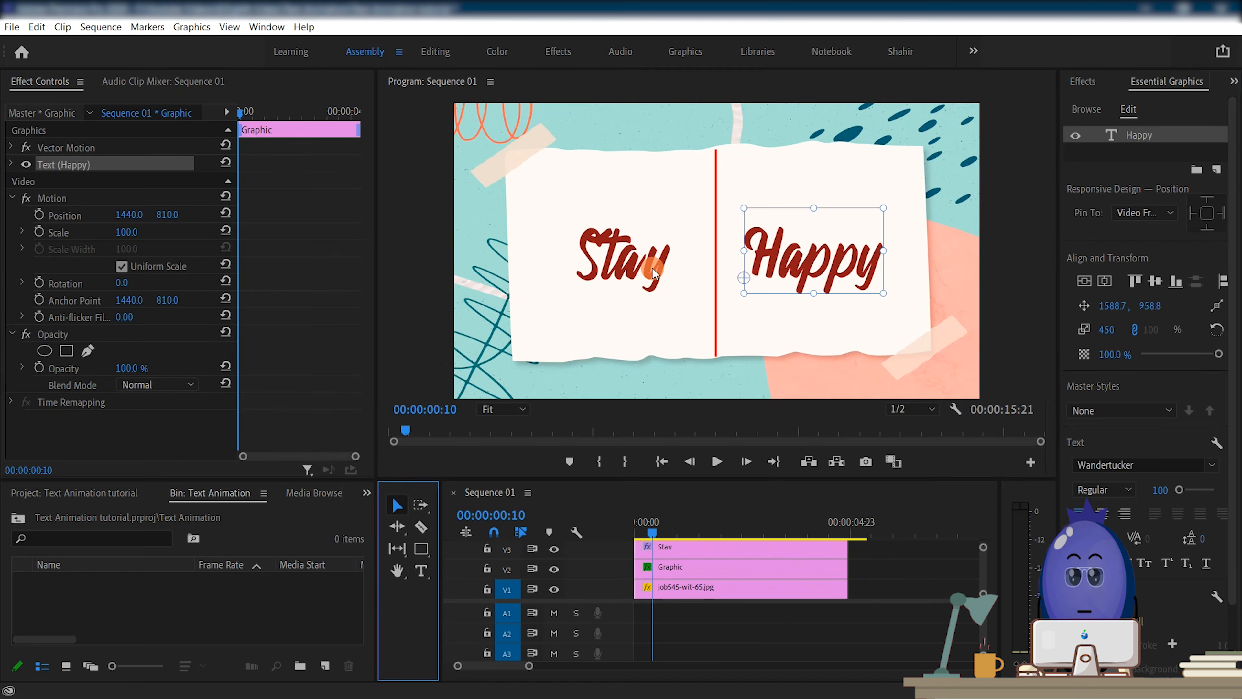
left_click_drag(654, 273, 678, 273)
left_click_drag(810, 272, 797, 272)
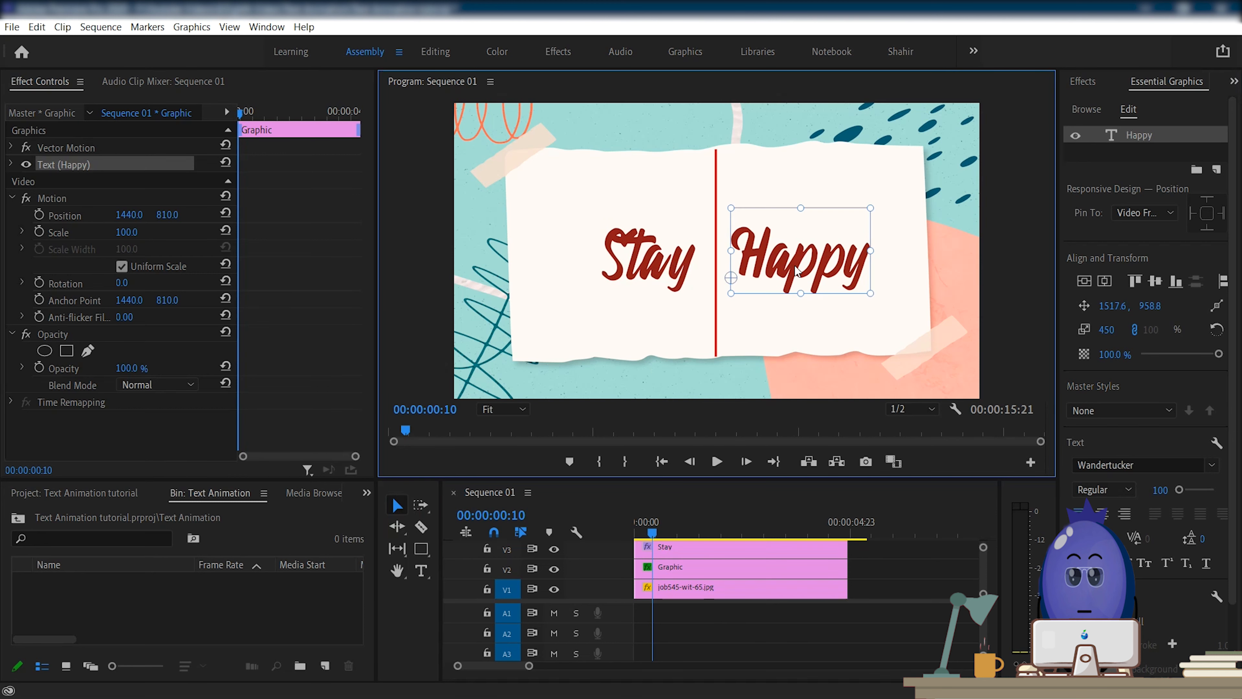
Align the "Happy" clip on V4 with the start of the clips beneath it.
left_click(685, 587)
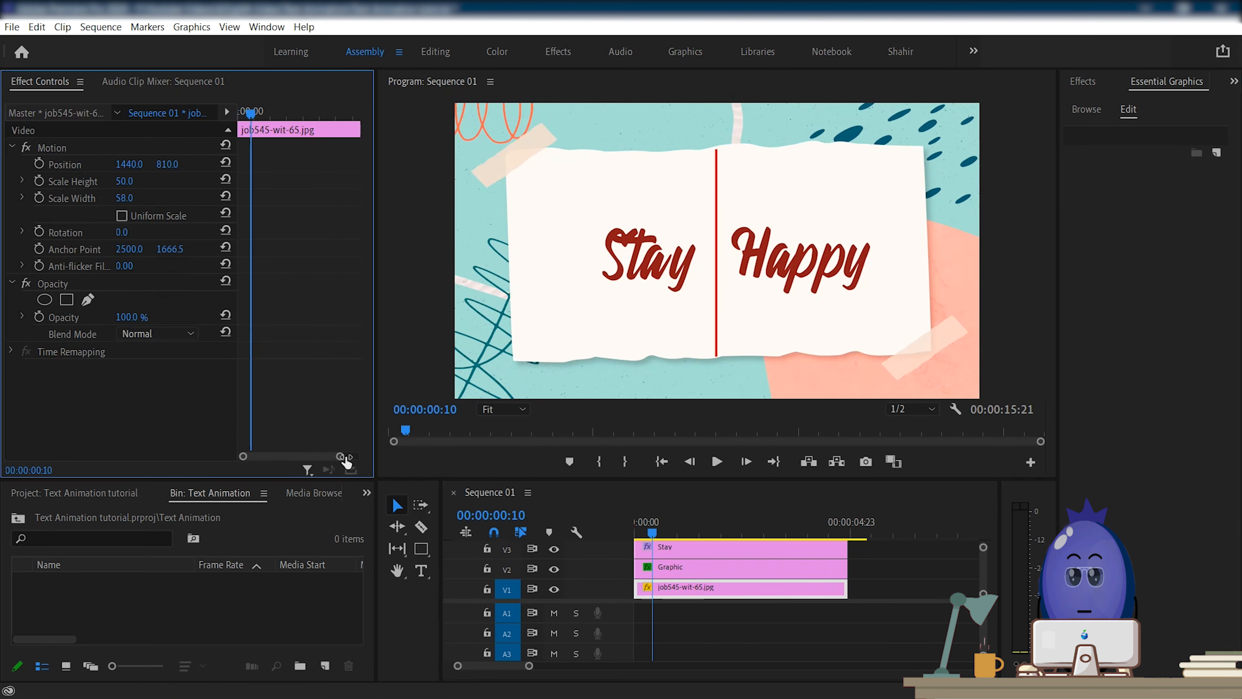
left_click_drag(346, 462, 284, 461)
left_click(783, 569)
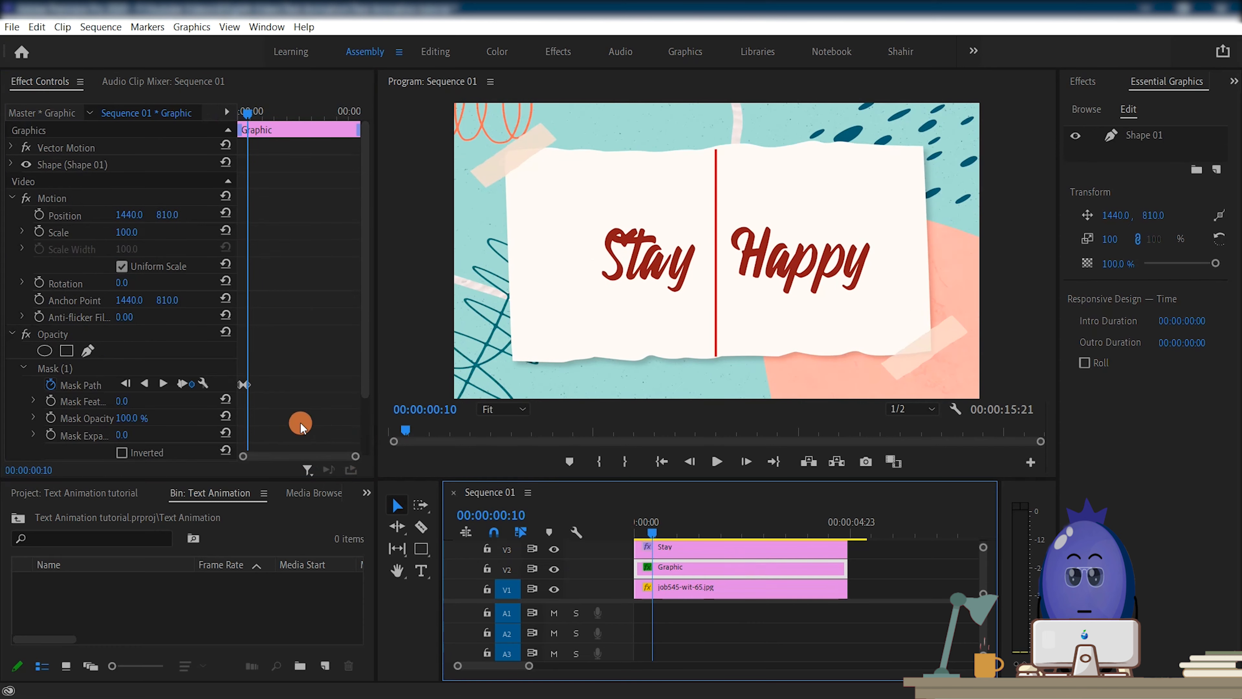
scroll(879, 578, "up", 1)
left_click_drag(743, 545, 723, 546)
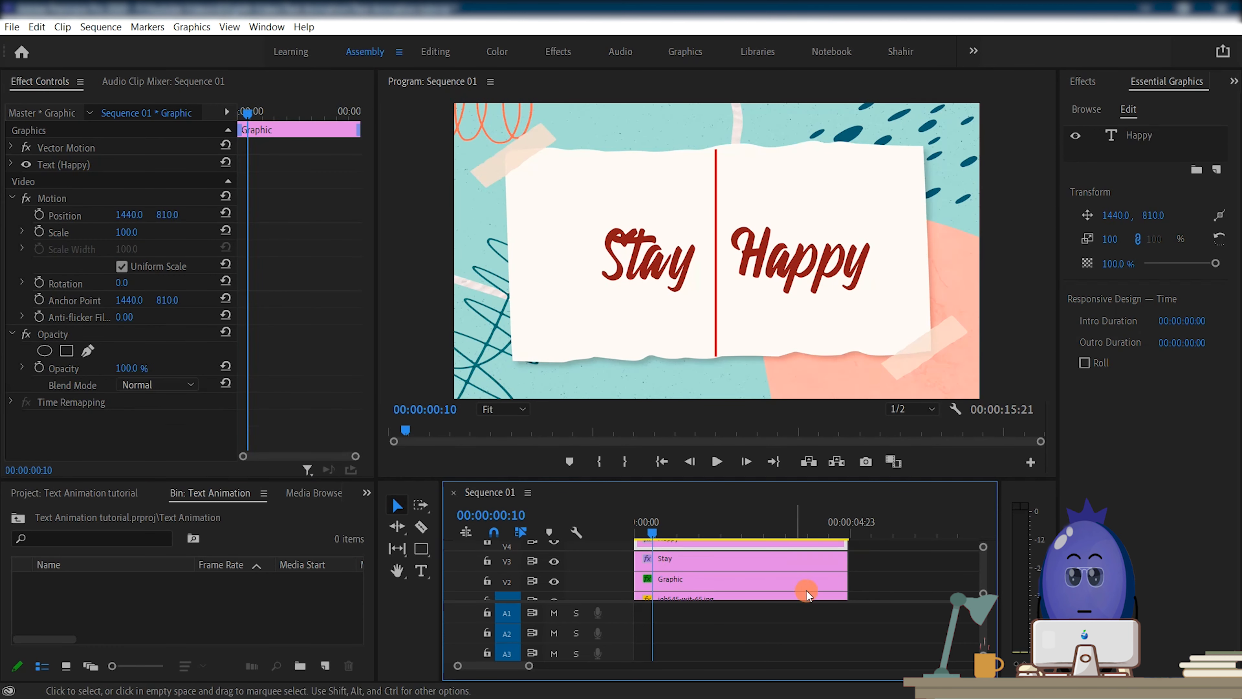
left_click(780, 582)
Keyframe the "Stay" clip's horizontal position from 2078 at 00:00:00:13 to 1528 at 00:00:00:19.
left_click(690, 562)
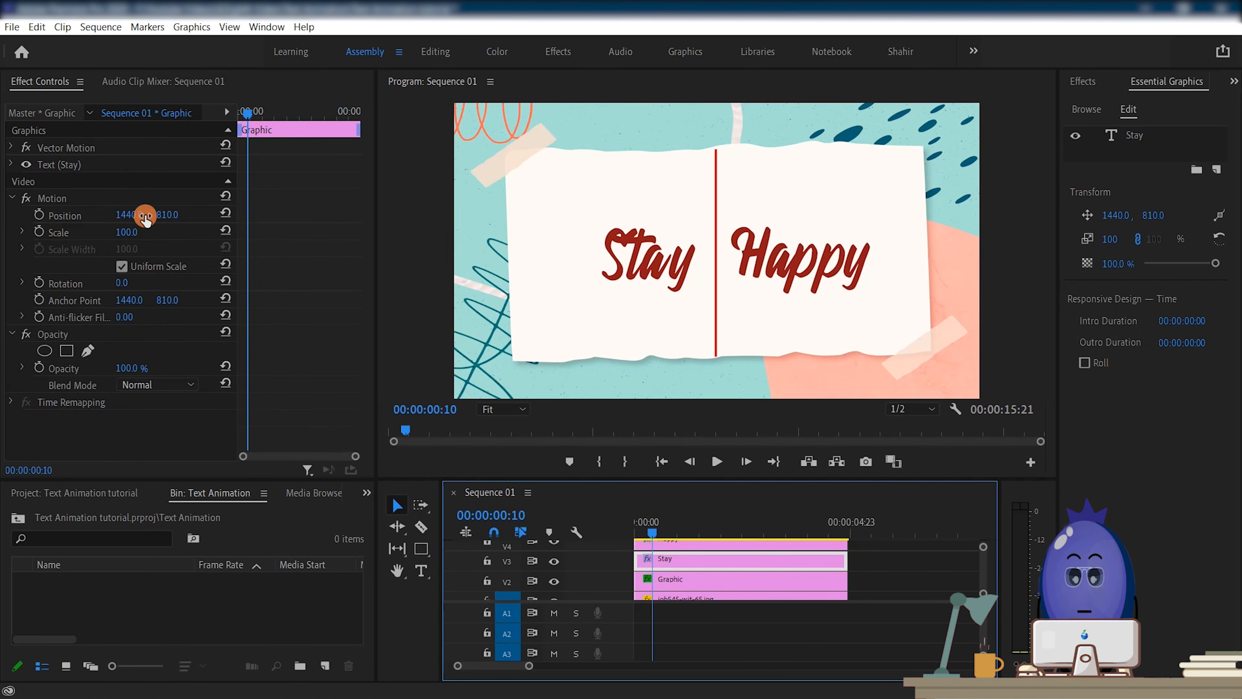
mouse_move(656, 538)
left_mouse_down()
mouse_move(670, 540)
mouse_move(659, 539)
left_mouse_up()
left_click(157, 216)
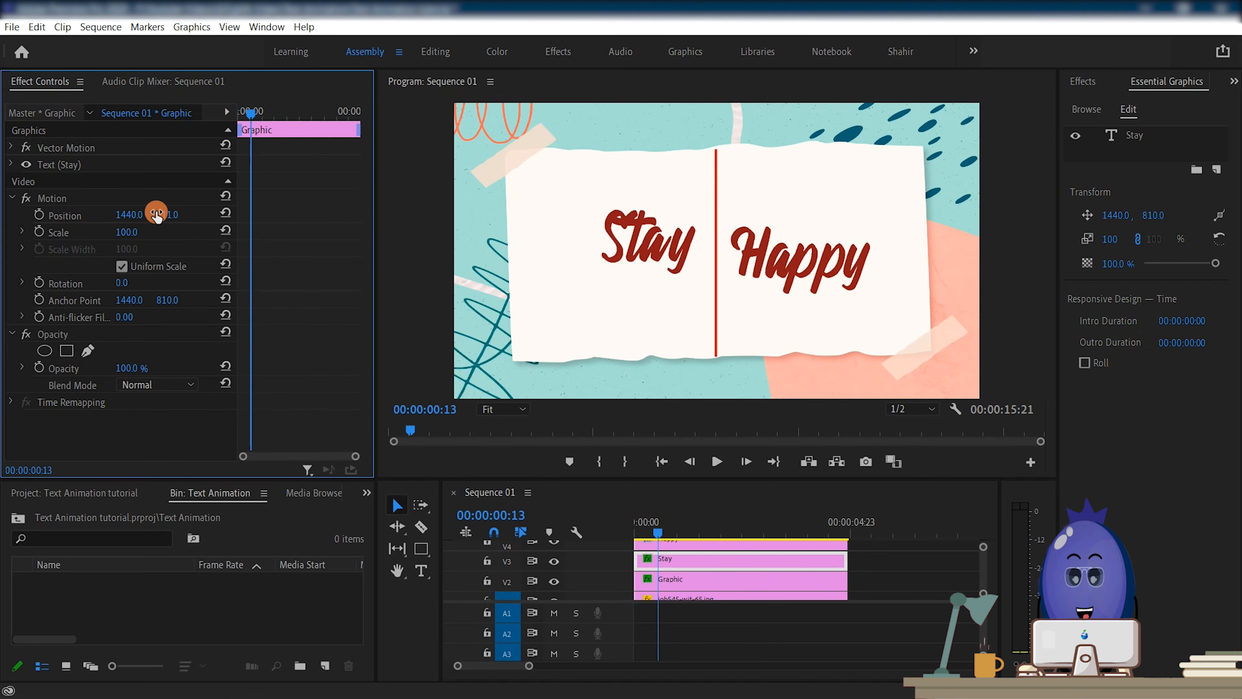
left_click_drag(156, 215, 461, 215)
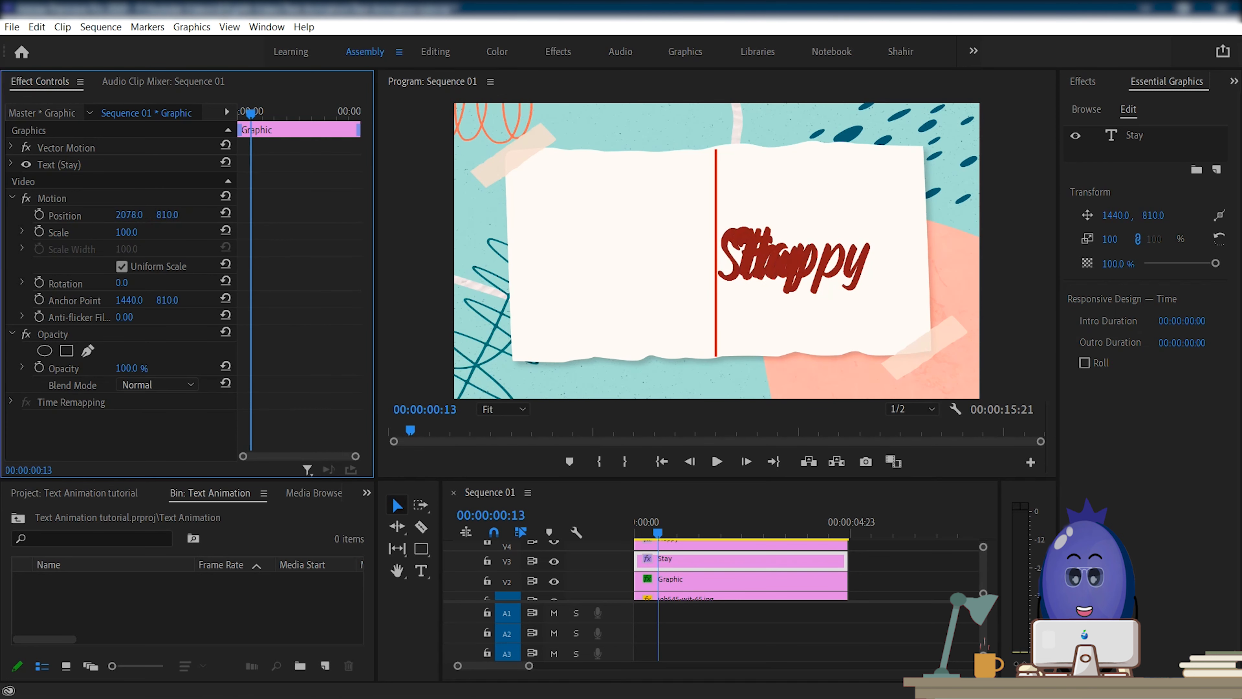
left_click(39, 215)
left_click_drag(655, 532, 668, 532)
left_click_drag(137, 212, 0, 213)
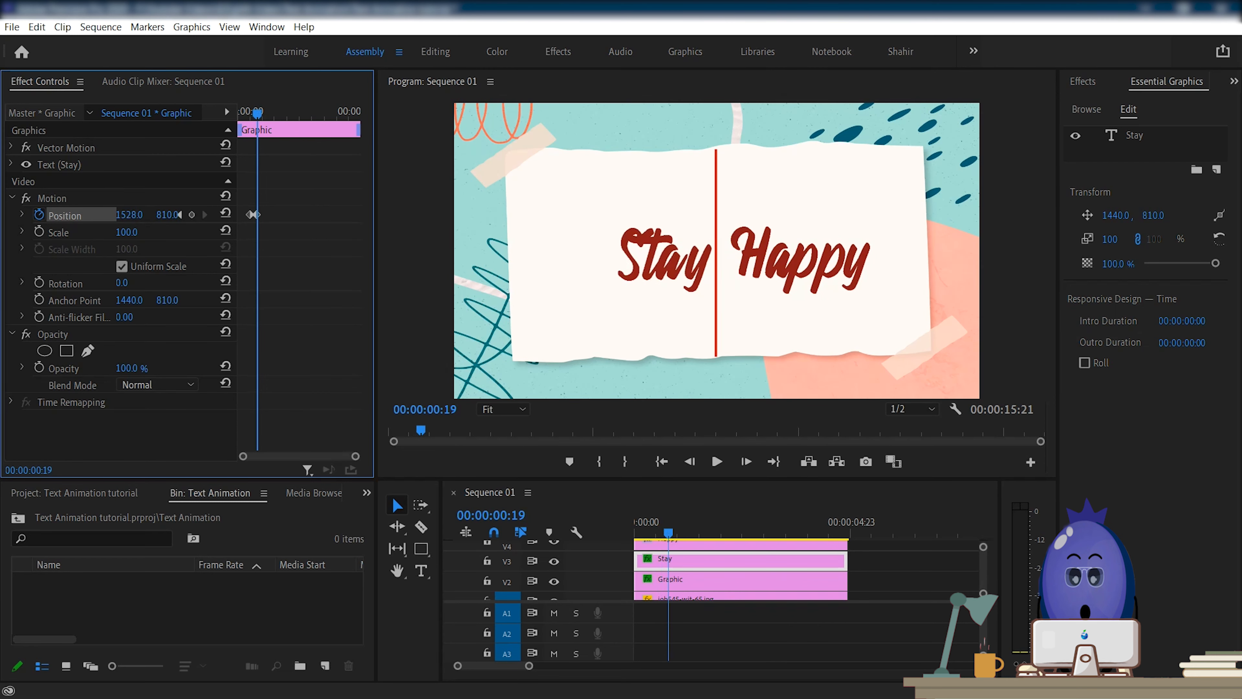
Keyframe the "Happy" clip's horizontal position from 561 at 00:00:00:13 to 1402 at 00:00:00:19.
left_click_drag(255, 112, 249, 116)
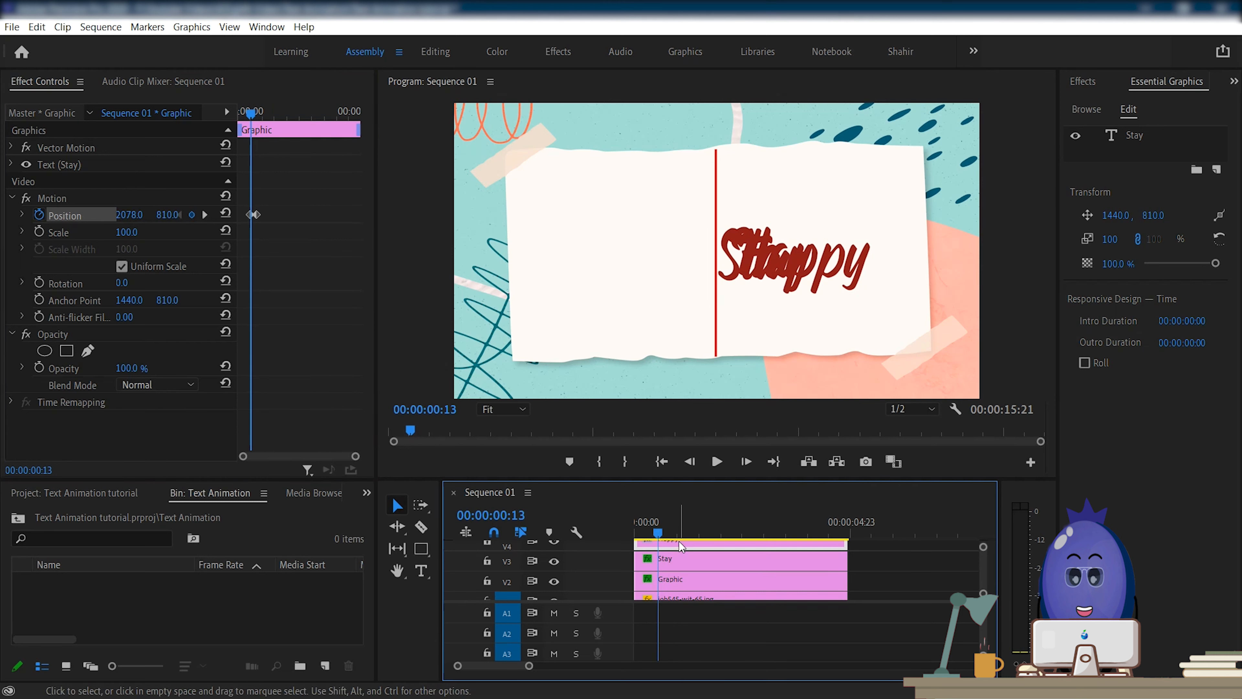
left_click_drag(126, 215, 0, 215)
left_click(44, 215)
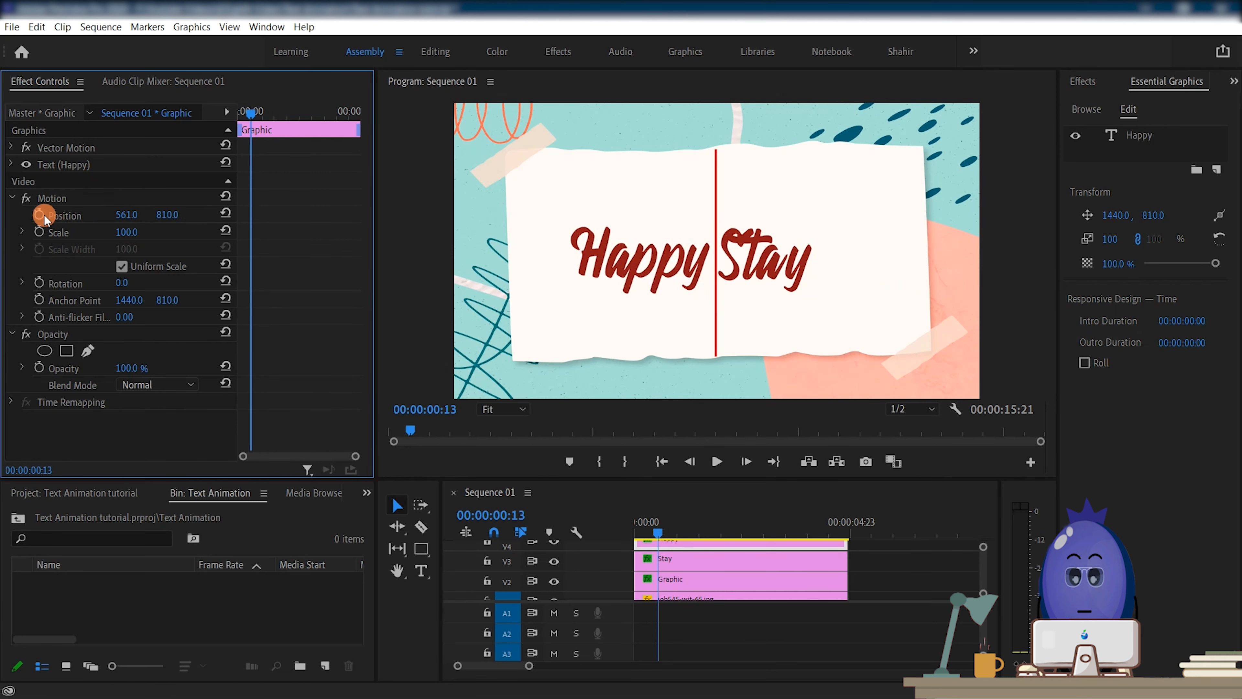
left_click(747, 548)
left_click_drag(250, 112, 258, 117)
left_click(693, 548)
left_click_drag(139, 215, 551, 214)
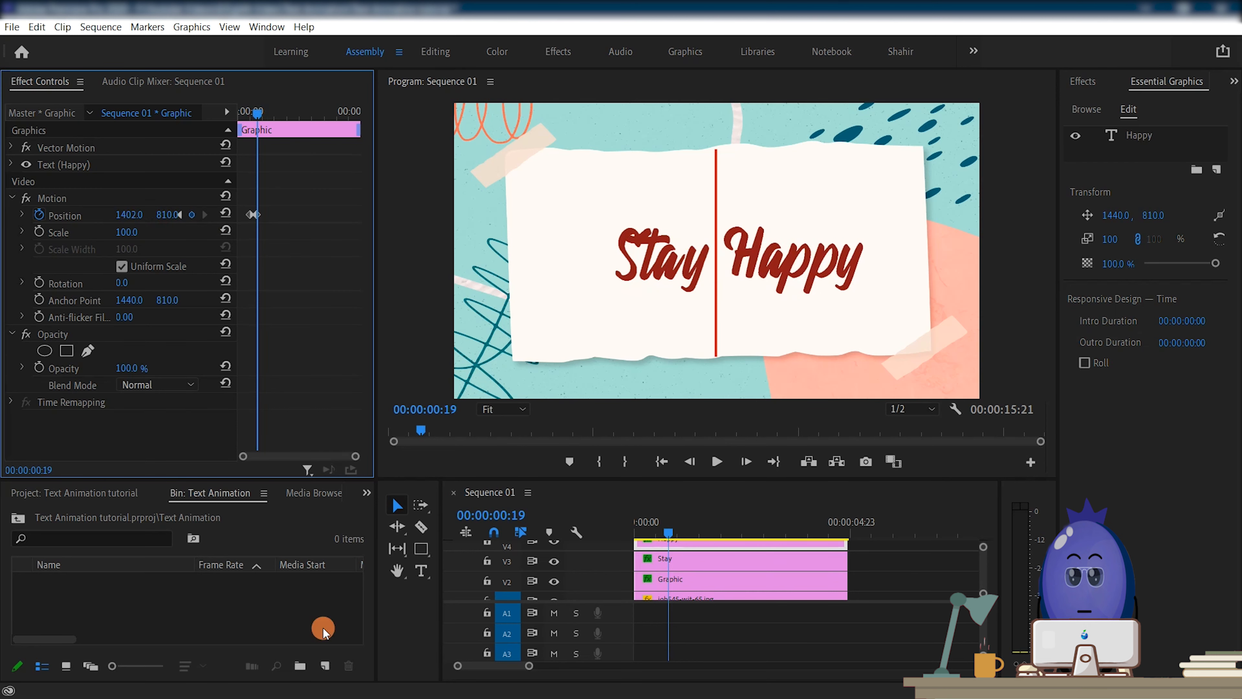
Shift the "Stay" clip's horizontal position at 00:00:00:19 to 1474, widening its gap from the red line.
left_click(703, 562)
left_click(111, 214)
left_click_drag(137, 215, 117, 214)
left_click(918, 586)
left_click(761, 556)
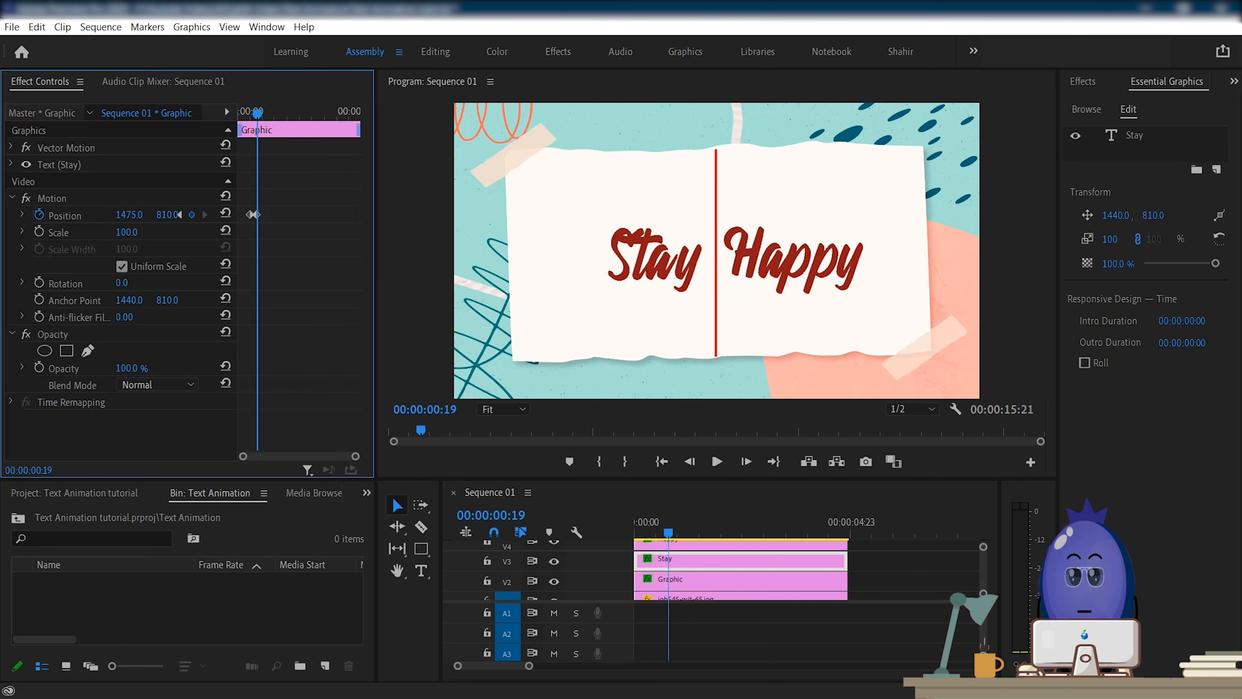
left_click(879, 588)
Add a rectangular opacity mask to the "Stay" clip at 00:00:00:13, place it against the line's left side, and set its feather to 0.
scroll(879, 588, "down", 1)
left_click(716, 547)
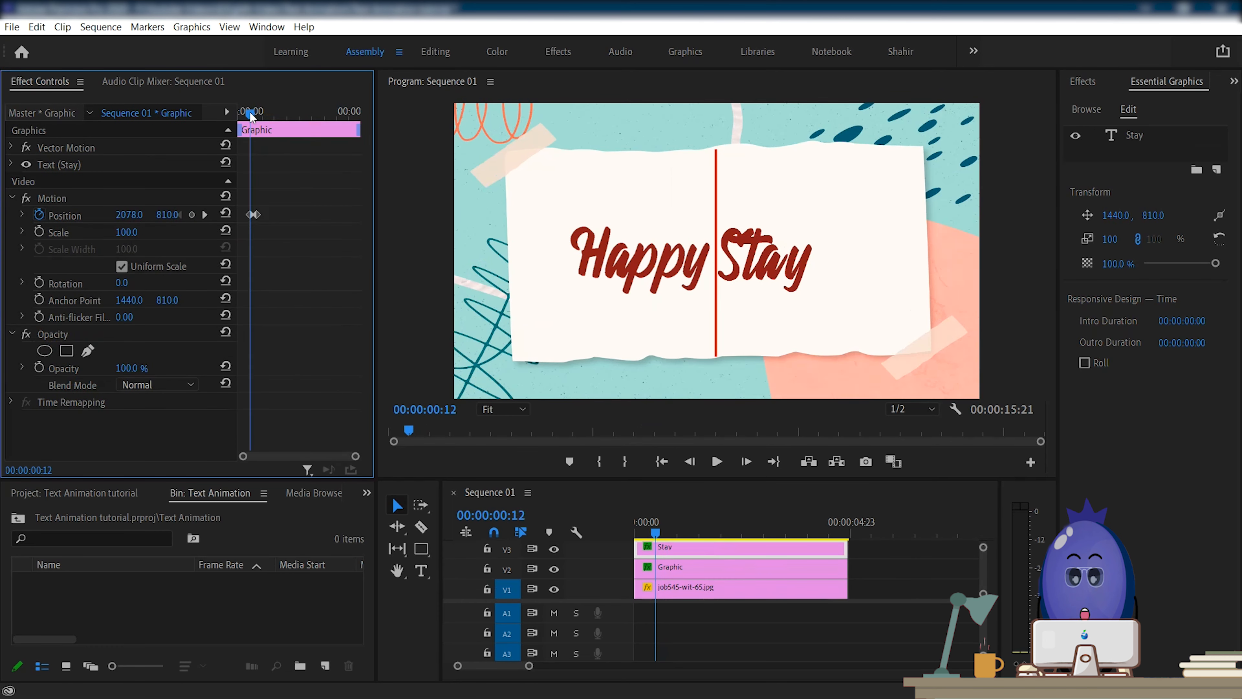
left_click(66, 350)
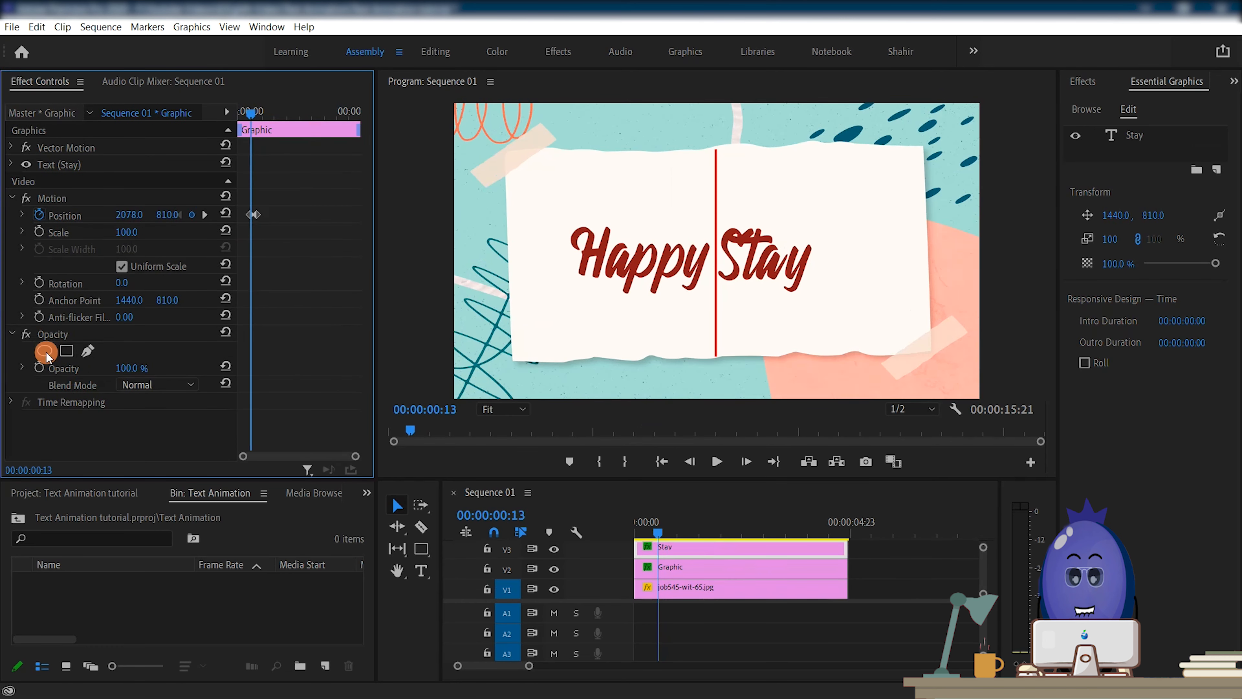
left_click_drag(827, 258, 646, 261)
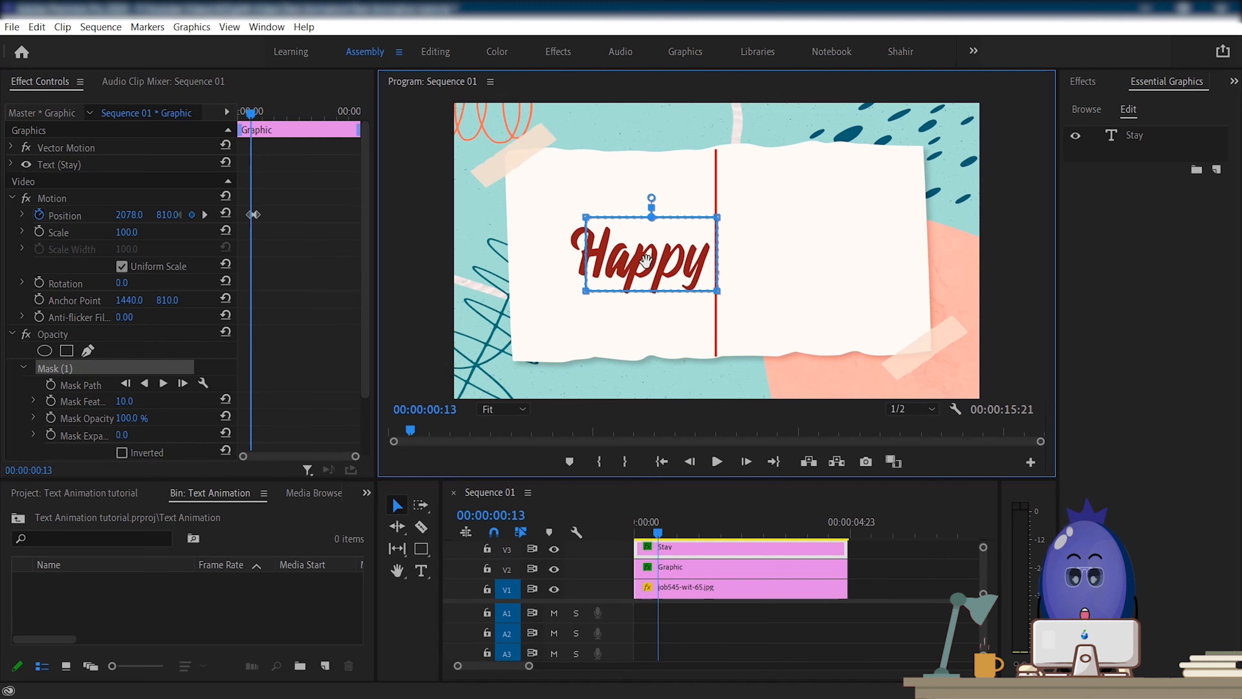
left_click(128, 402)
type("0")
Enlarge the "Stay" mask outward to the left, downward and upward, keeping its right edge on the red line.
left_click_drag(532, 190, 608, 353)
left_click(585, 221)
left_click(585, 293, "shift")
left_click_drag(584, 295, 548, 309)
left_click(760, 198)
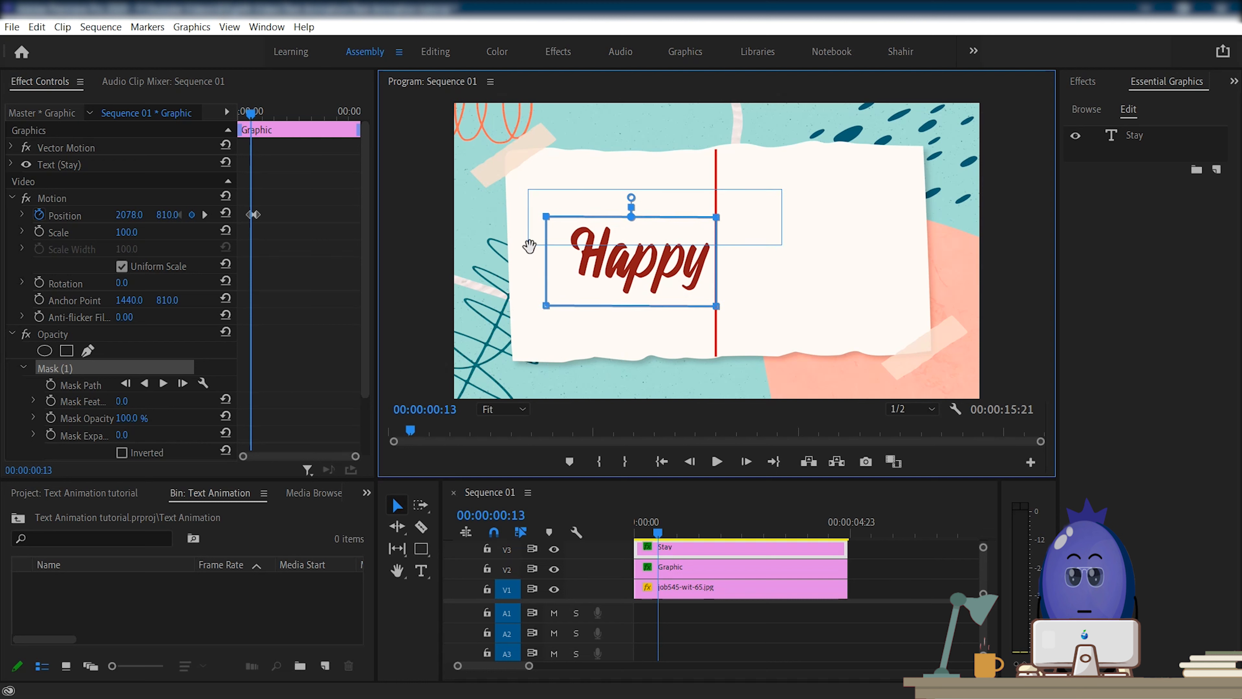
left_click_drag(716, 217, 716, 205)
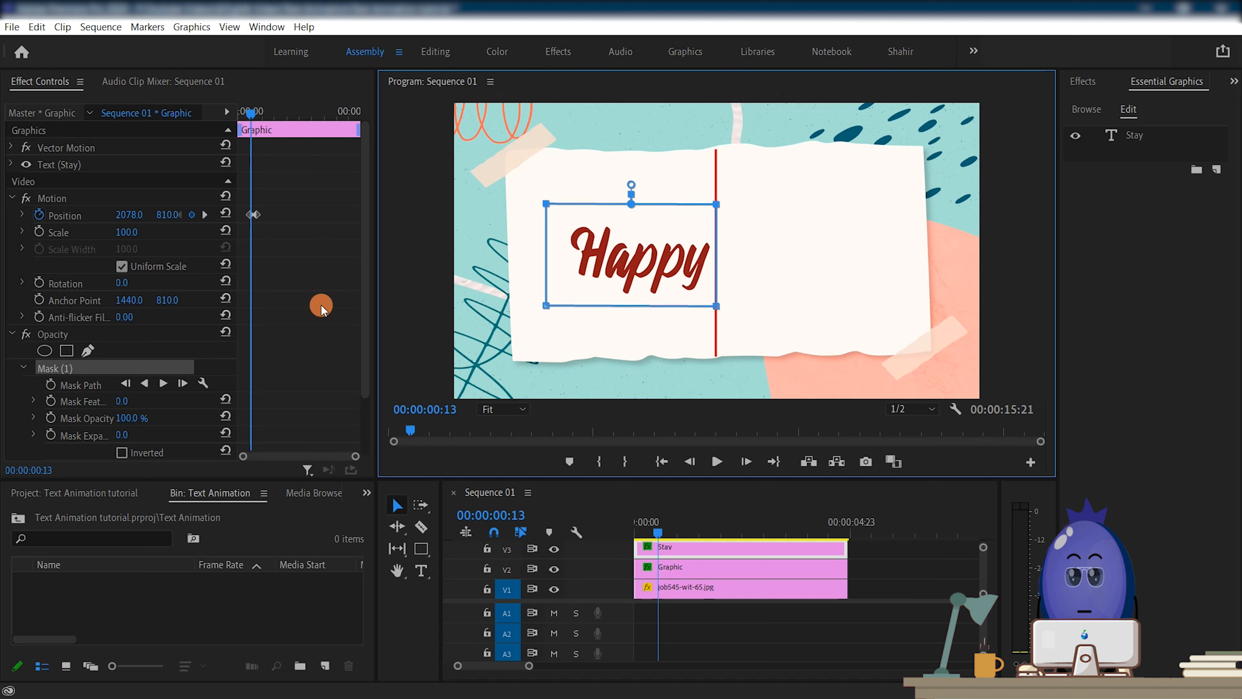
Keyframe the "Stay" mask path at 00:00:00:13 and move the mask back over the word, ending at the line, at 00:00:00:19.
left_click(51, 386)
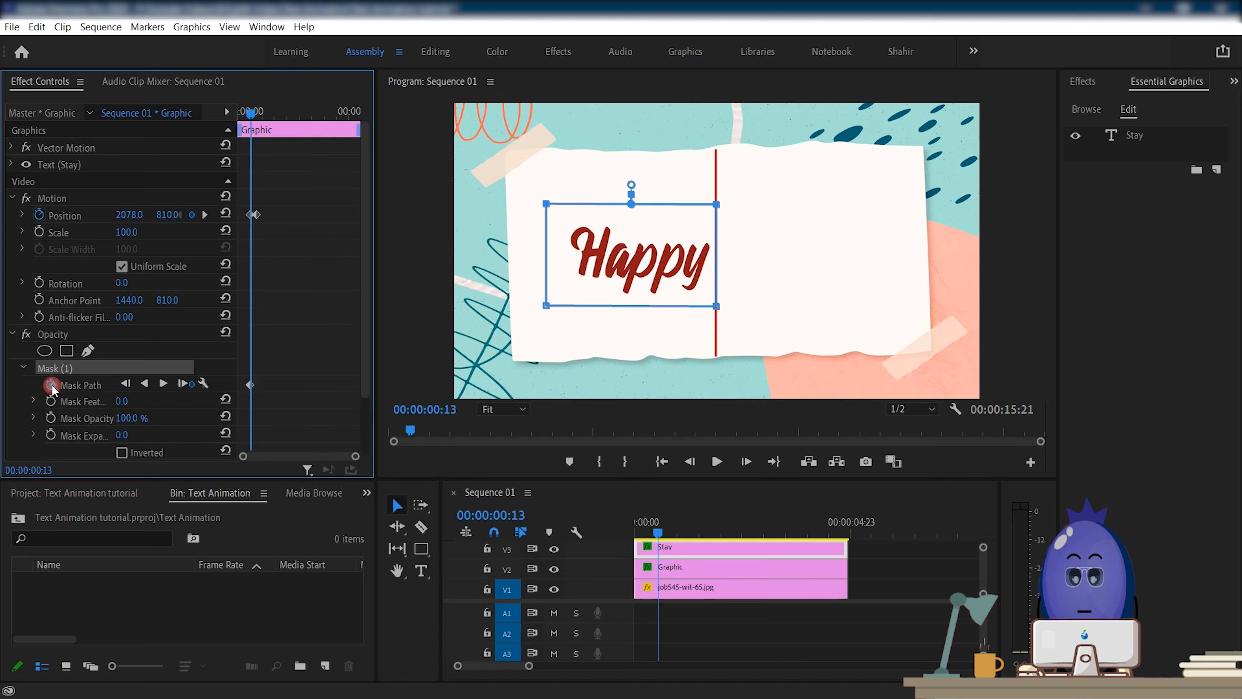
left_click(257, 111)
left_click(78, 372)
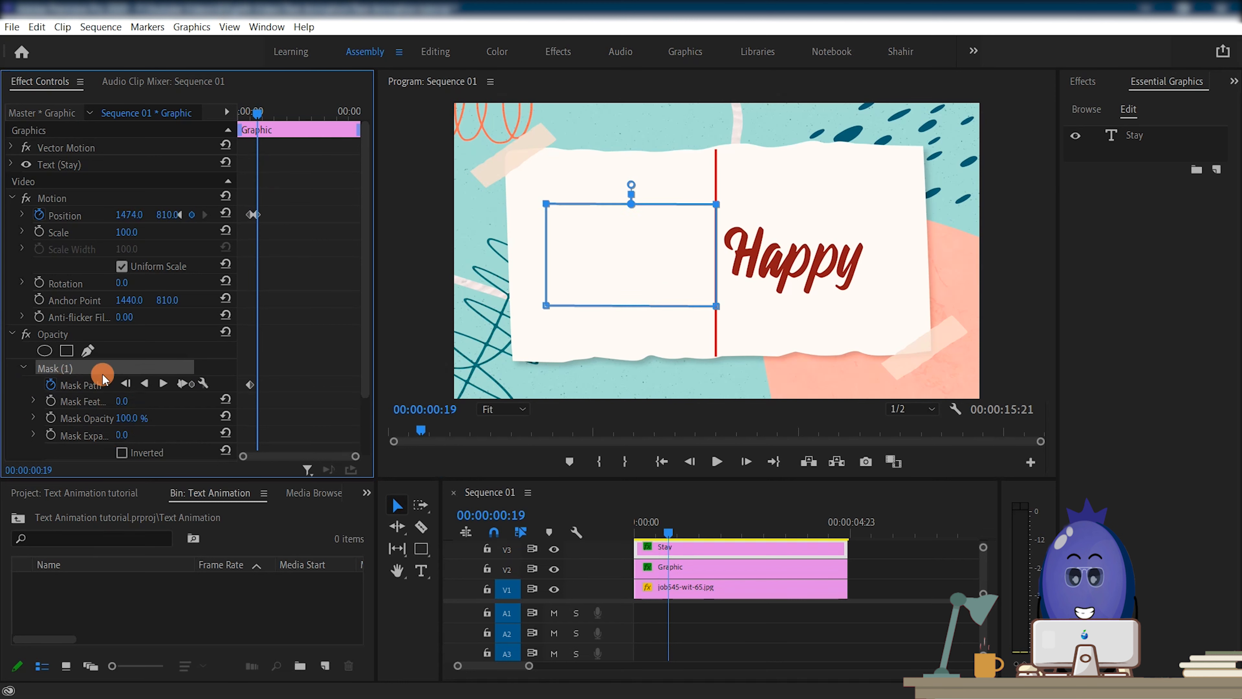
left_click_drag(520, 268, 631, 269)
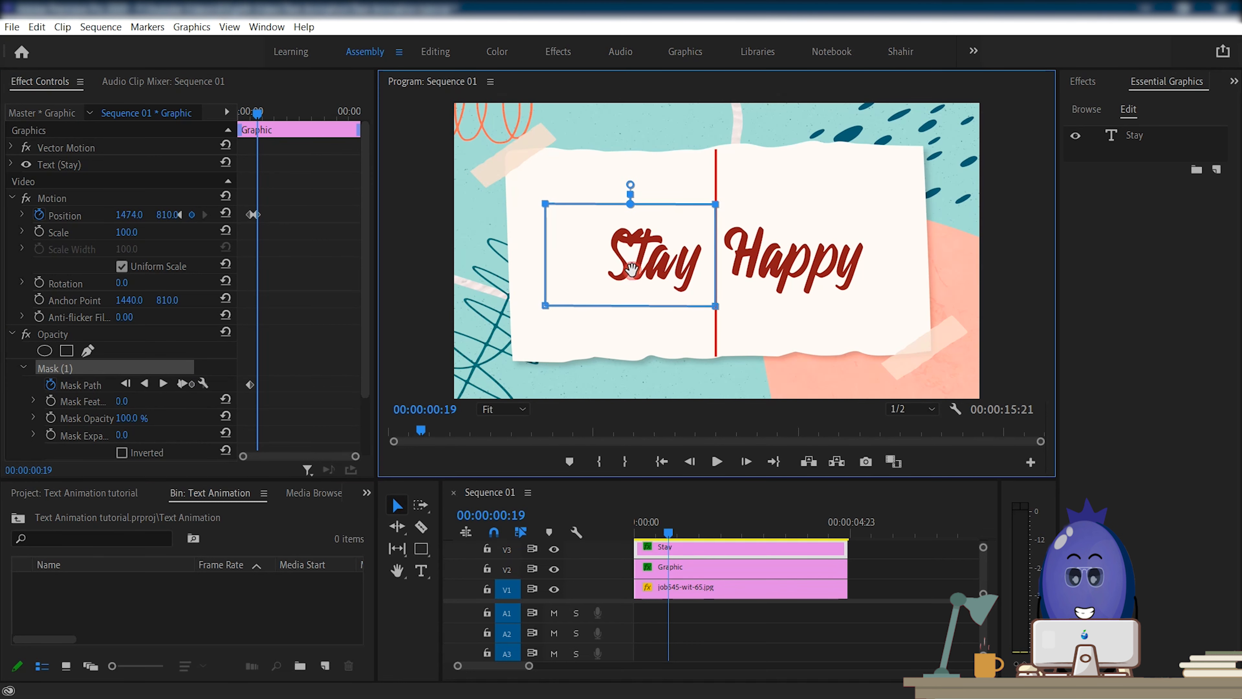
Add a rectangular opacity mask to the "Happy" clip at 00:00:00:13 and enlarge it upward, downward and to the right.
scroll(724, 576, "up", 2)
left_click(726, 549)
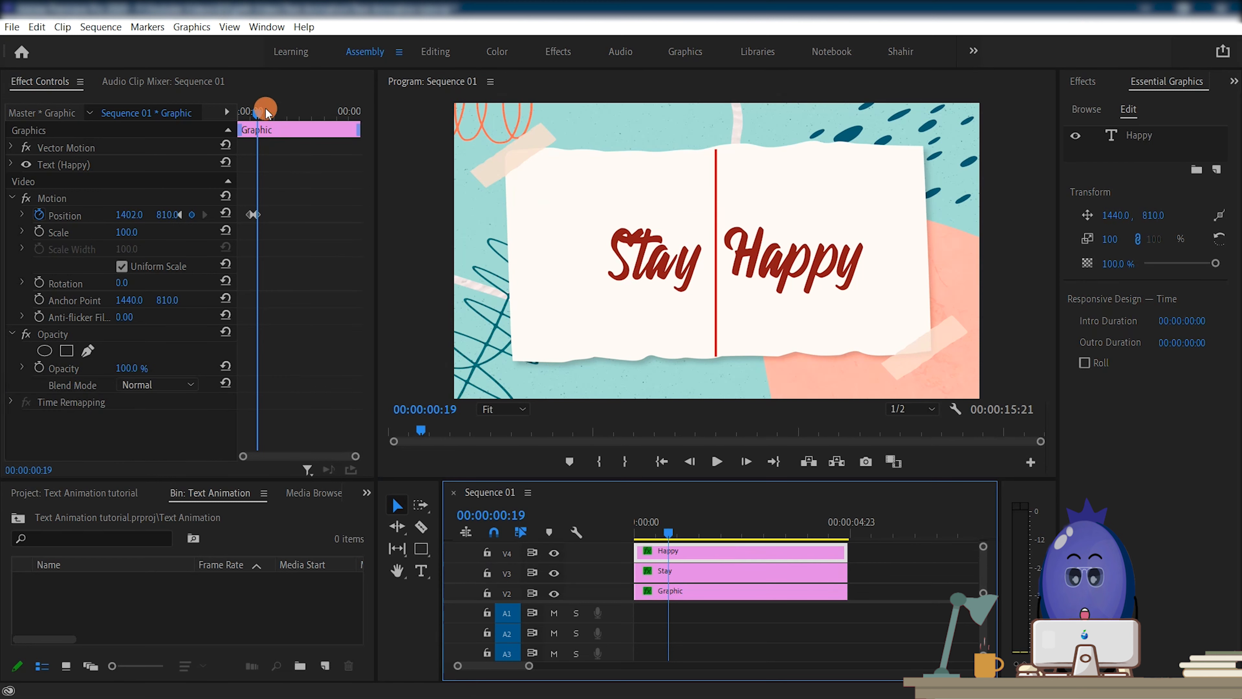
left_click_drag(257, 113, 250, 125)
left_click(67, 350)
left_click_drag(600, 258, 685, 267)
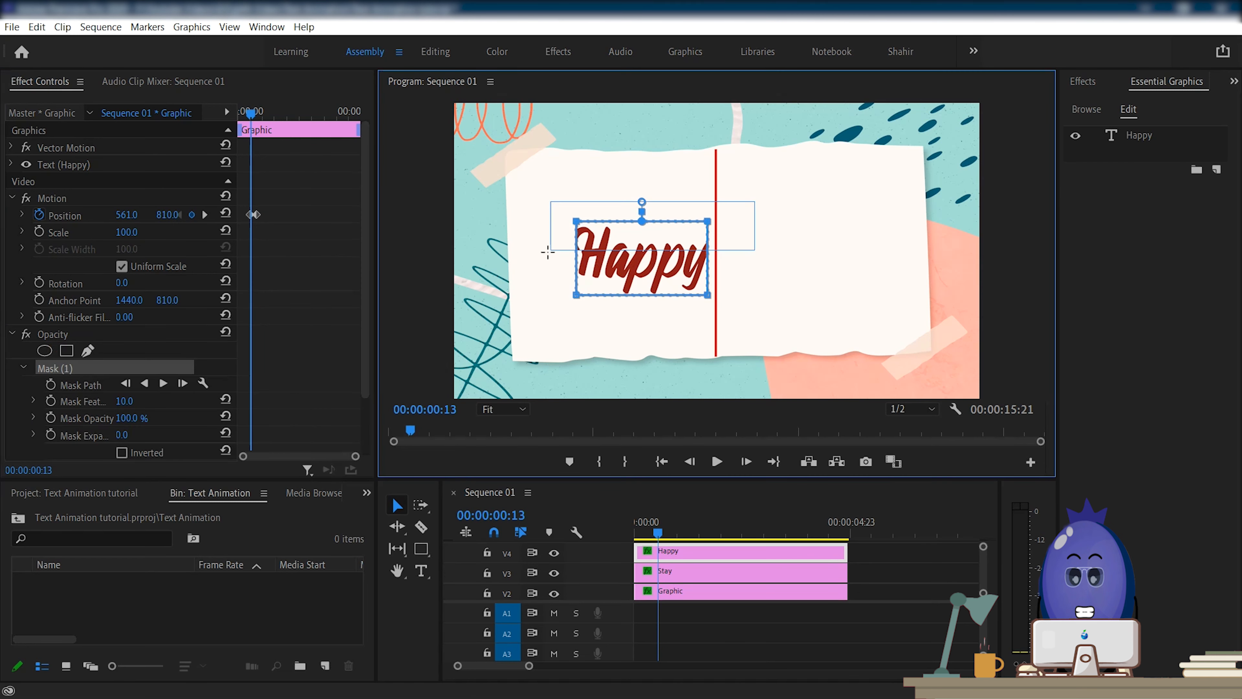
left_click_drag(707, 222, 710, 214)
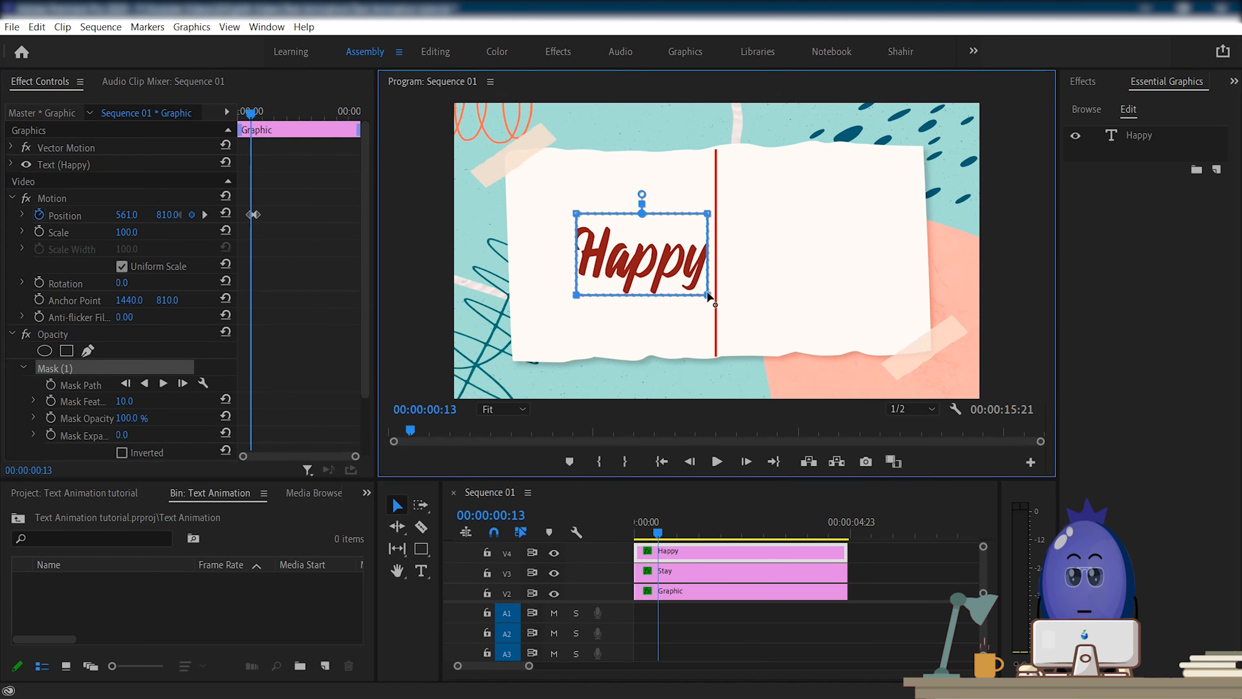
left_click_drag(708, 297, 709, 313)
left_click_drag(708, 215, 726, 216)
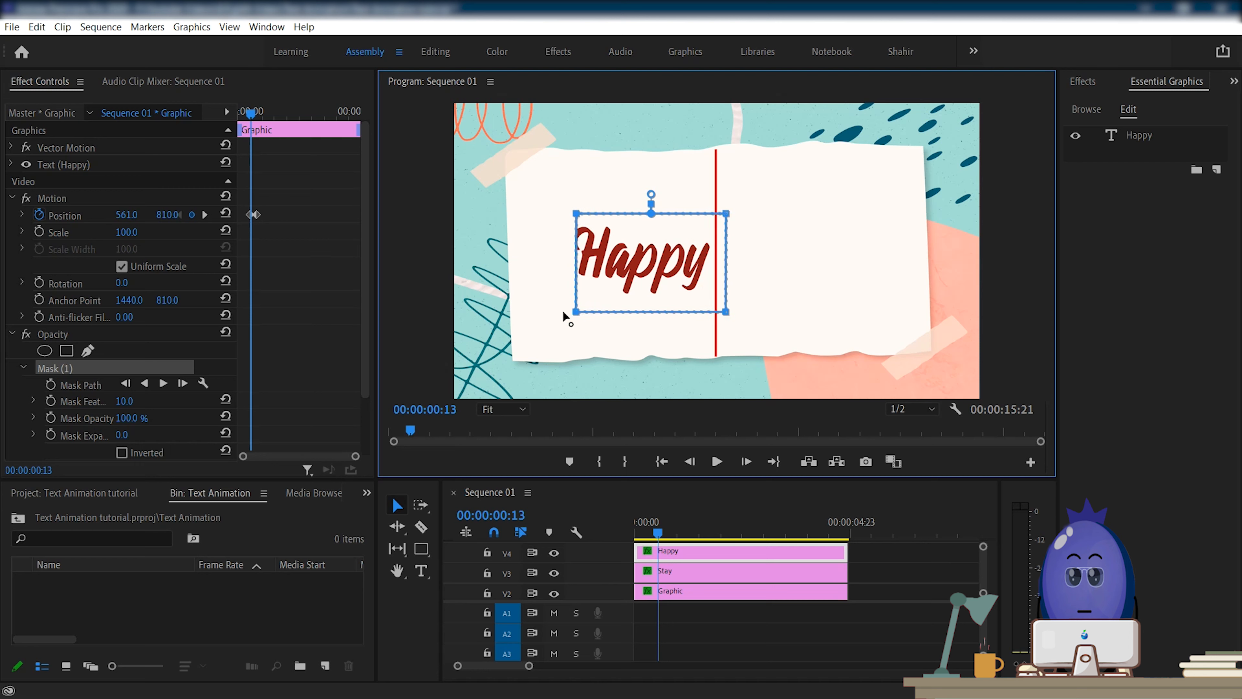
Set the "Happy" mask feather to 0 and keyframe its path to stay right of the line from 00:00:00:13 to 00:00:00:19.
left_click_drag(124, 401, 97, 401)
left_click_drag(656, 277, 806, 267)
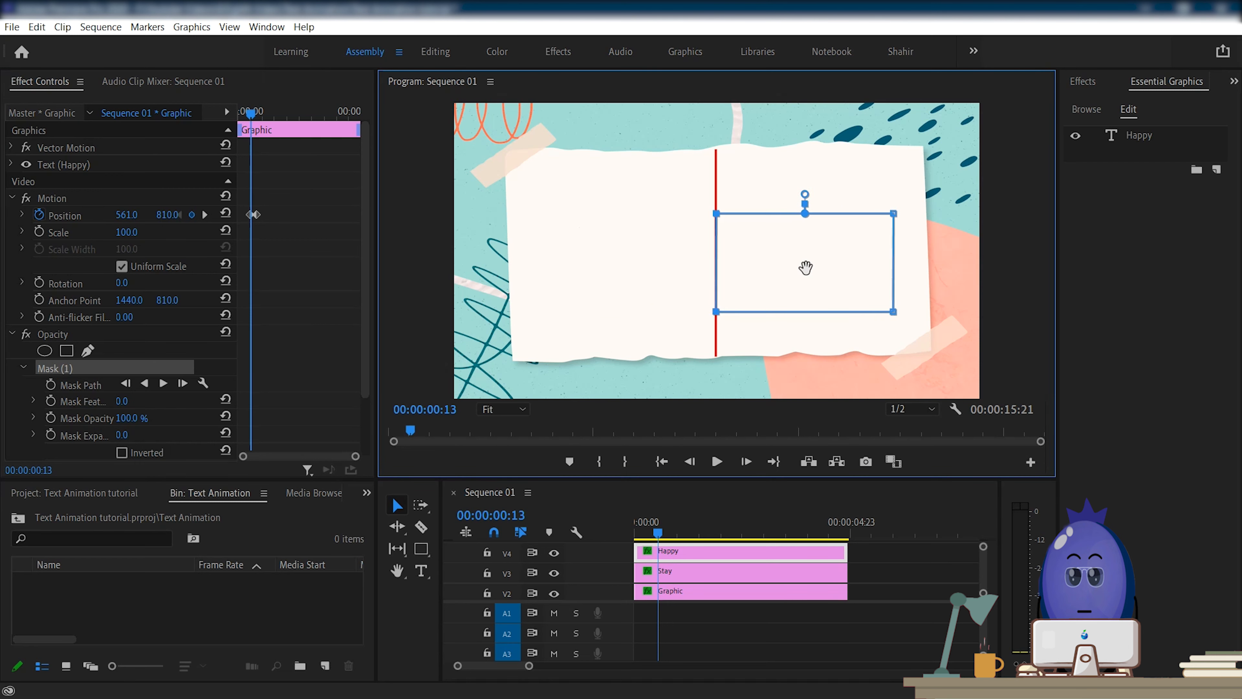
left_click(53, 388)
left_click(292, 171)
key("Right")
key("Right")
key("Right")
key("Right")
key("Right")
key("Right")
key("Right")
key("Left")
left_click(63, 367)
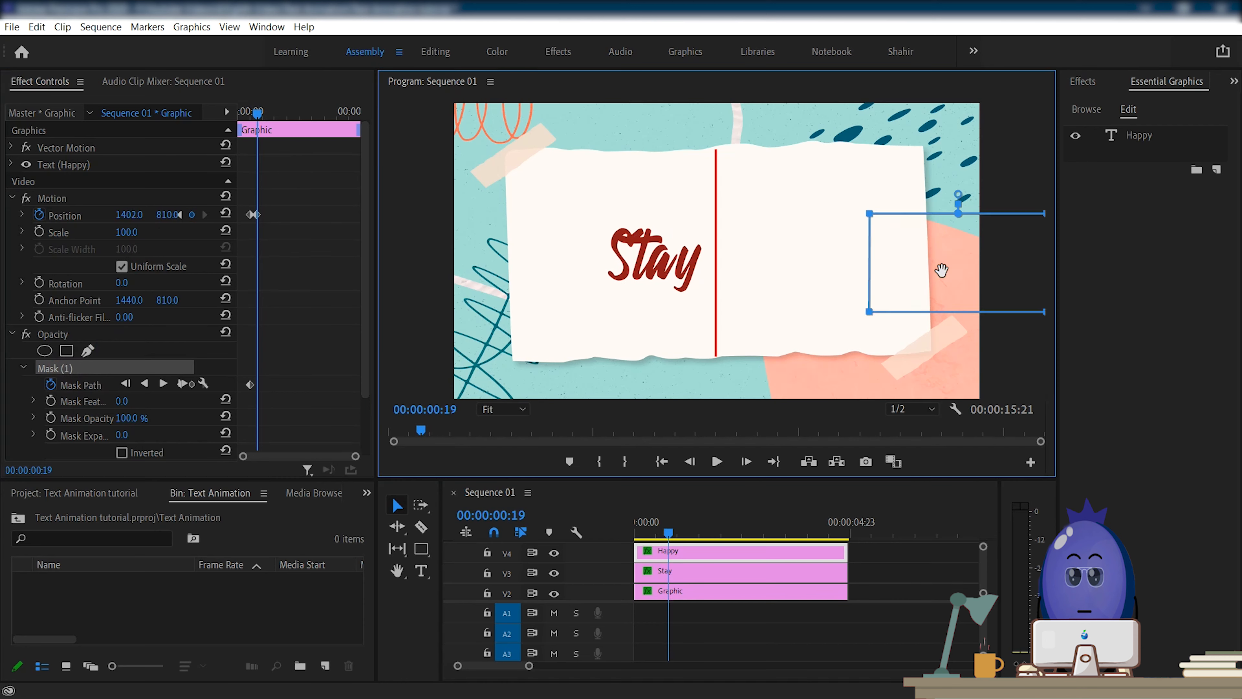
left_click_drag(943, 268, 785, 266)
Play the sequence from the beginning to check the words sliding out from behind the line.
left_click(896, 567)
key("Home")
key("space")
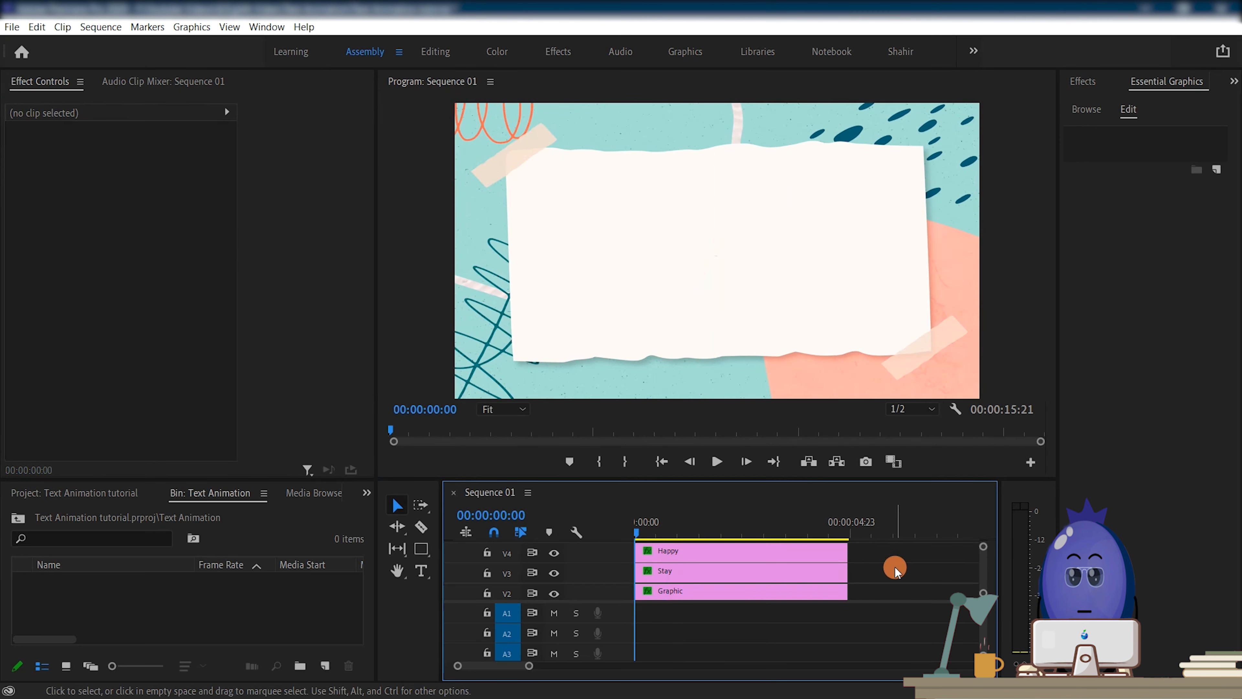
Start Position, Rotation and Scale keyframes on the red line's clip at 00:00:01:03.
left_click(743, 556)
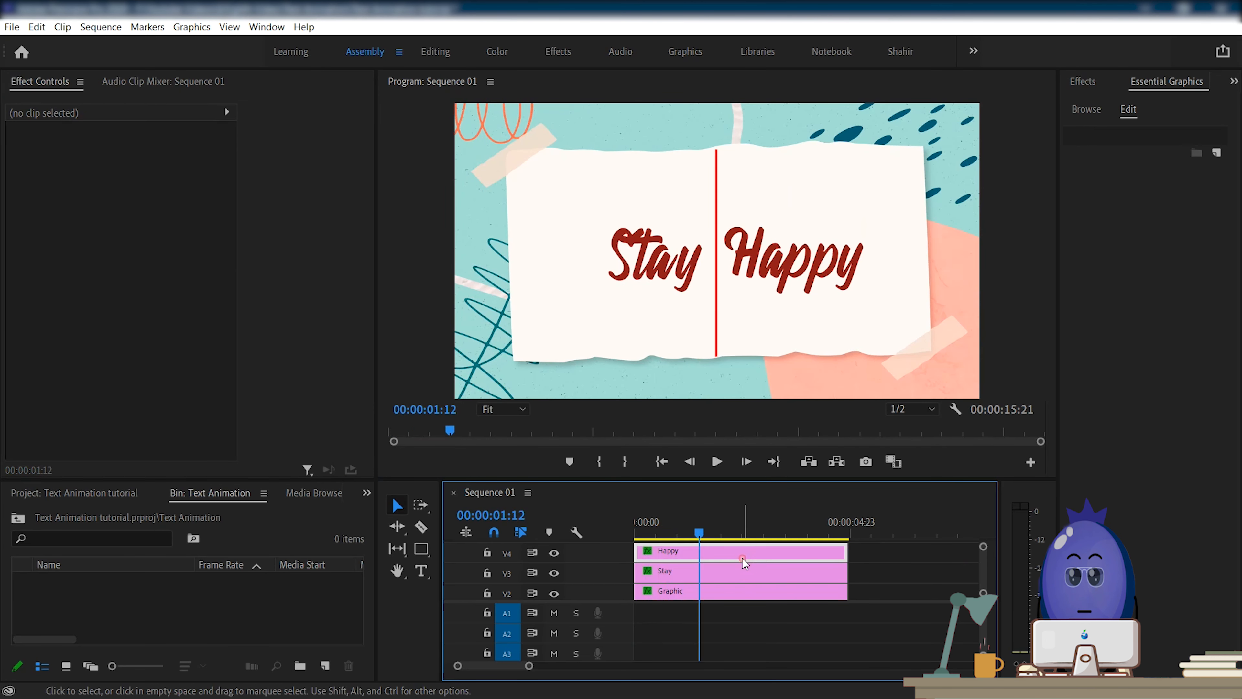
mouse_move(274, 112)
left_mouse_down()
mouse_move(258, 114)
mouse_move(267, 134)
left_mouse_up()
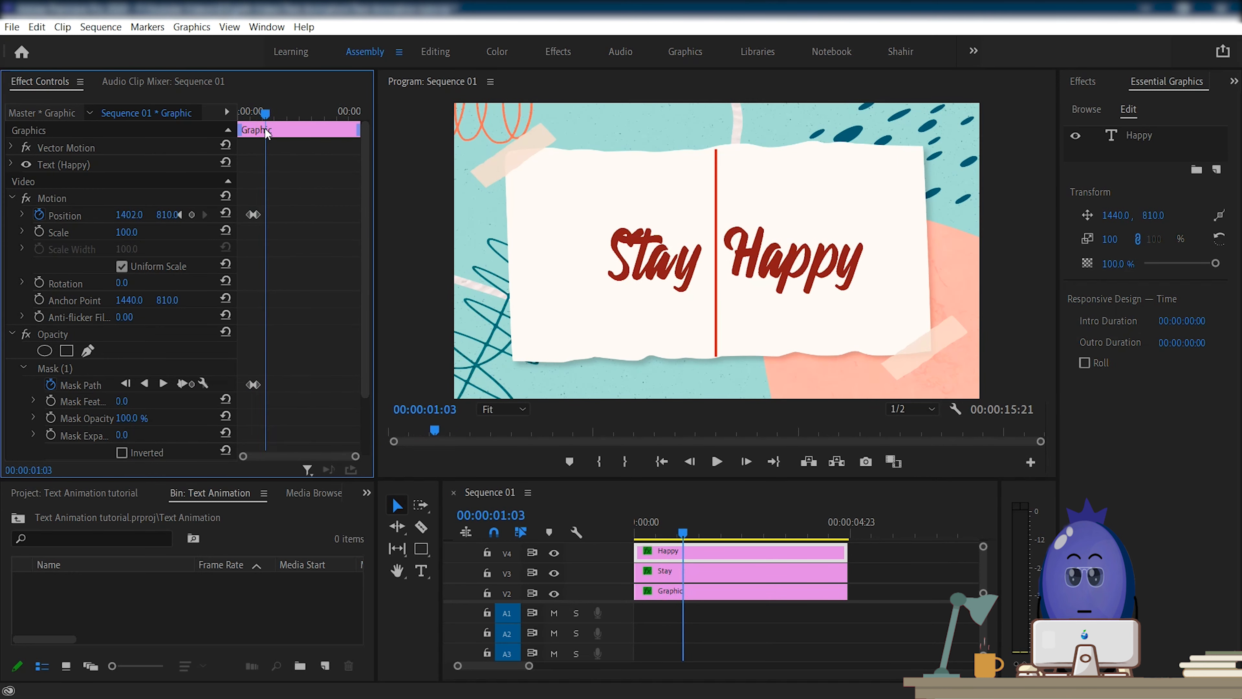
left_click(700, 590)
left_click(39, 214)
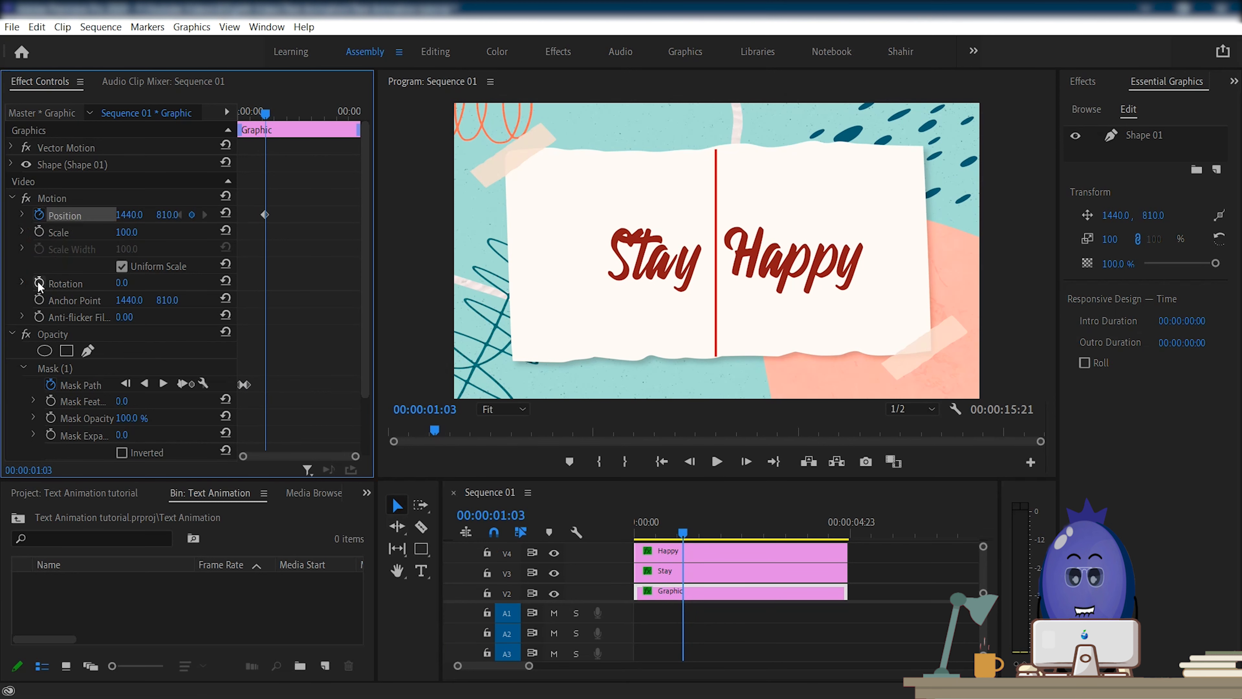
left_click(39, 282)
left_click(38, 231)
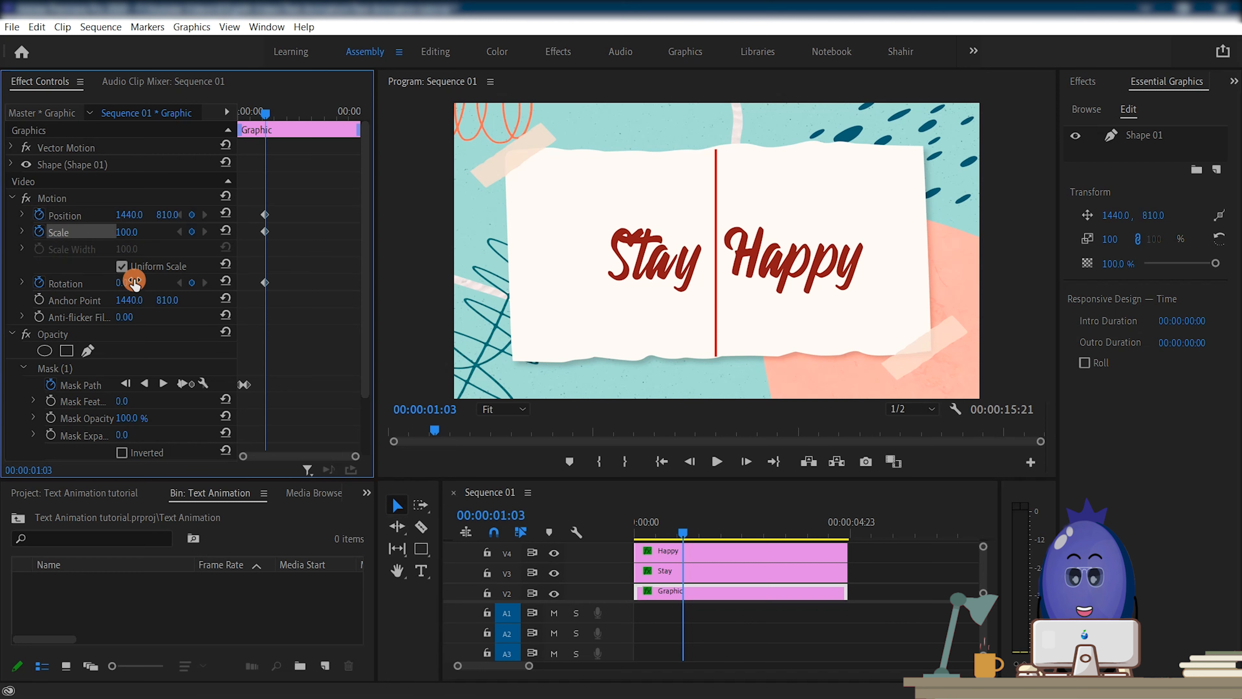
At 00:00:01:14, keyframe the line as an underline beneath the words with rotation 90°, position 1551, 1080 and scale 142.
left_click_drag(268, 112, 277, 113)
type("9")
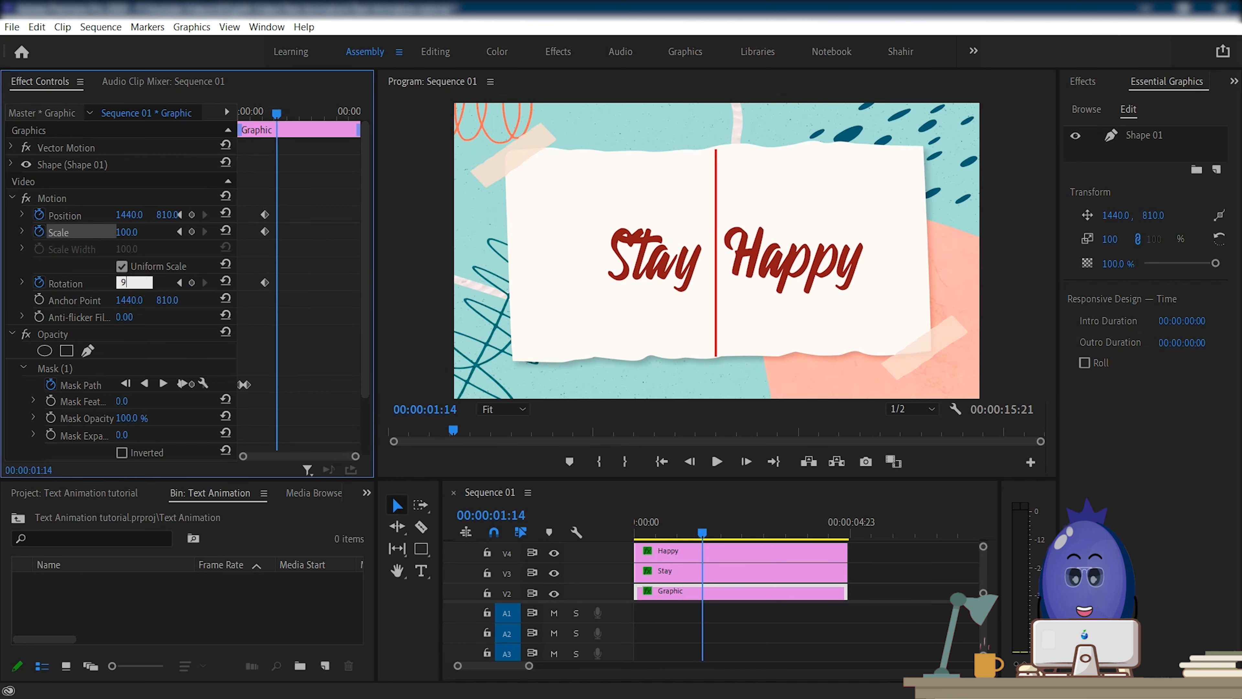
type("0")
key("Return")
left_click_drag(167, 216, 295, 216)
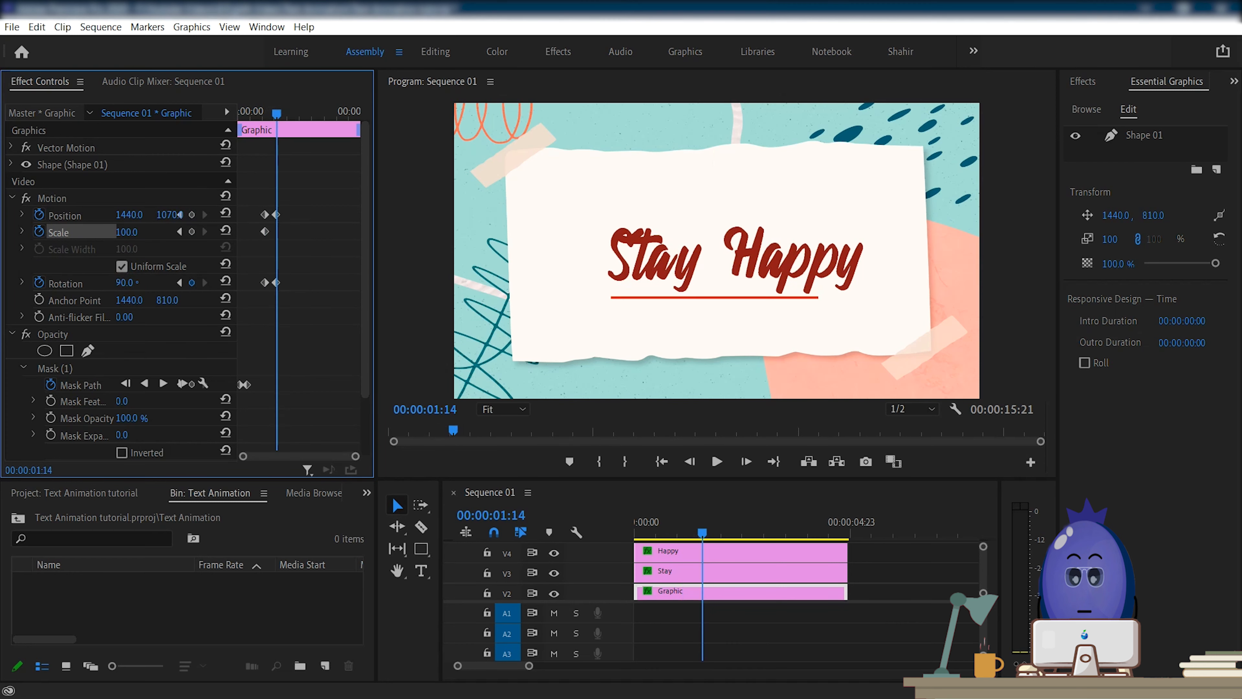
left_click_drag(126, 232, 93, 215)
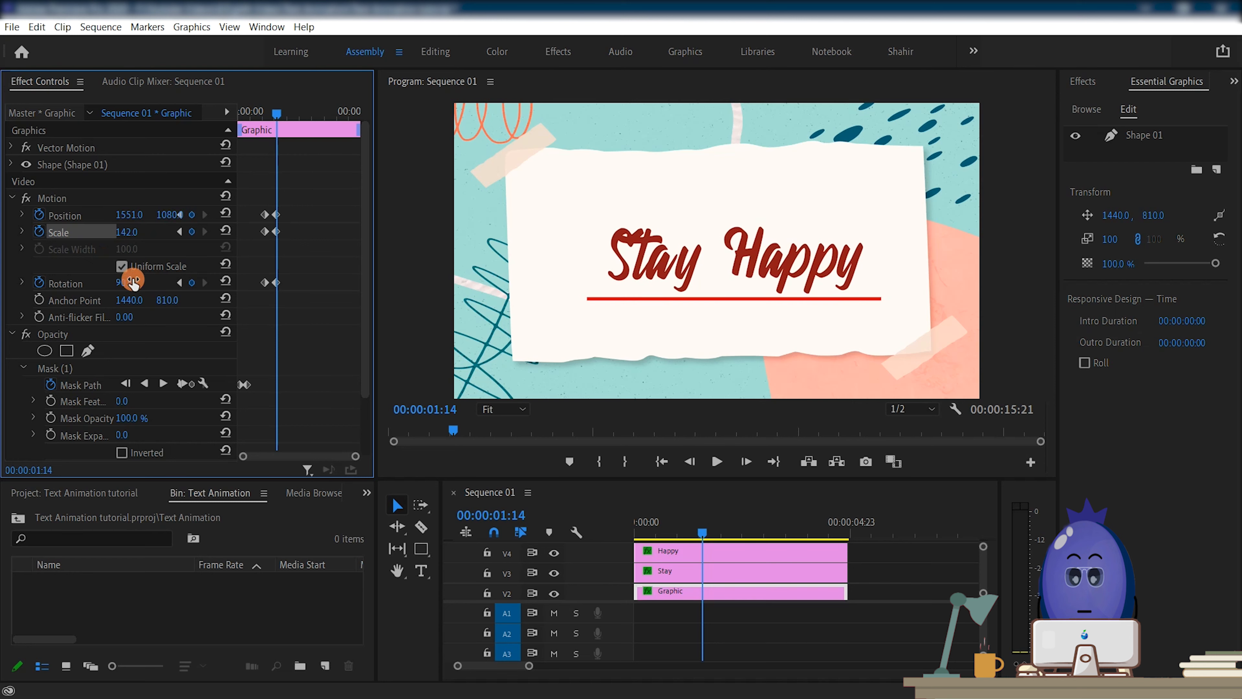
Keyframe the "Stay" clip's vertical position from 810 at 00:00:01:14 to 1234 at 00:00:02:03.
left_click_drag(276, 106, 265, 116)
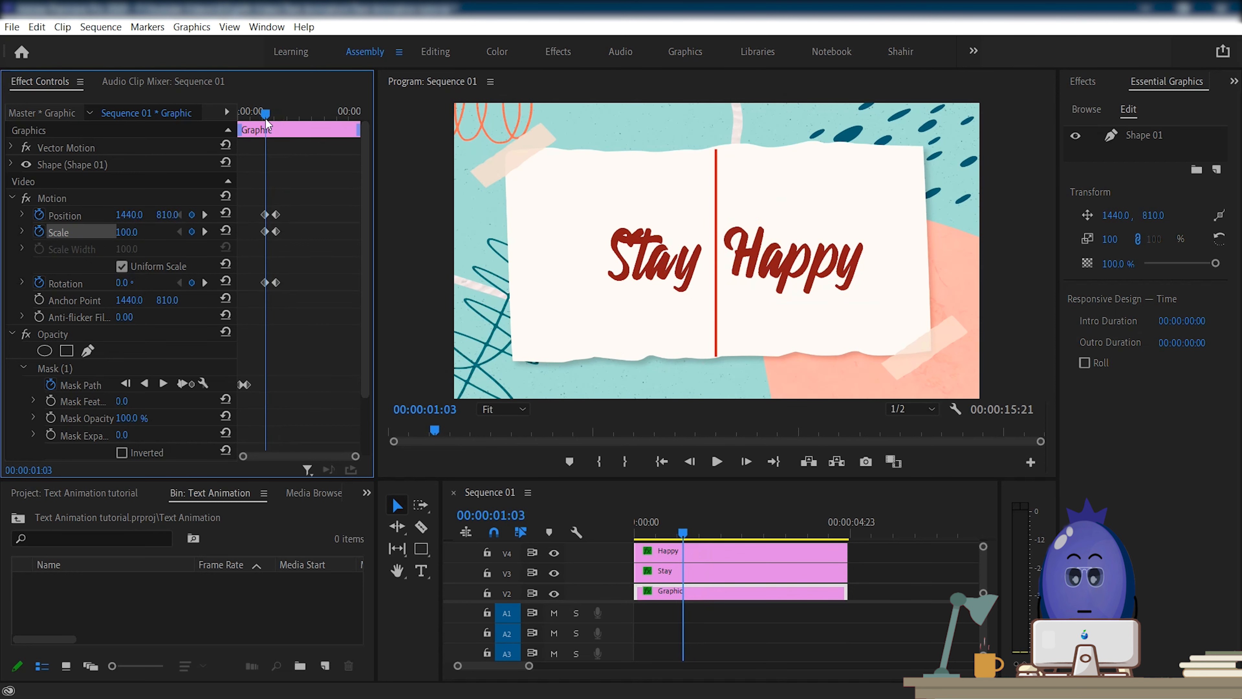
left_click(715, 572)
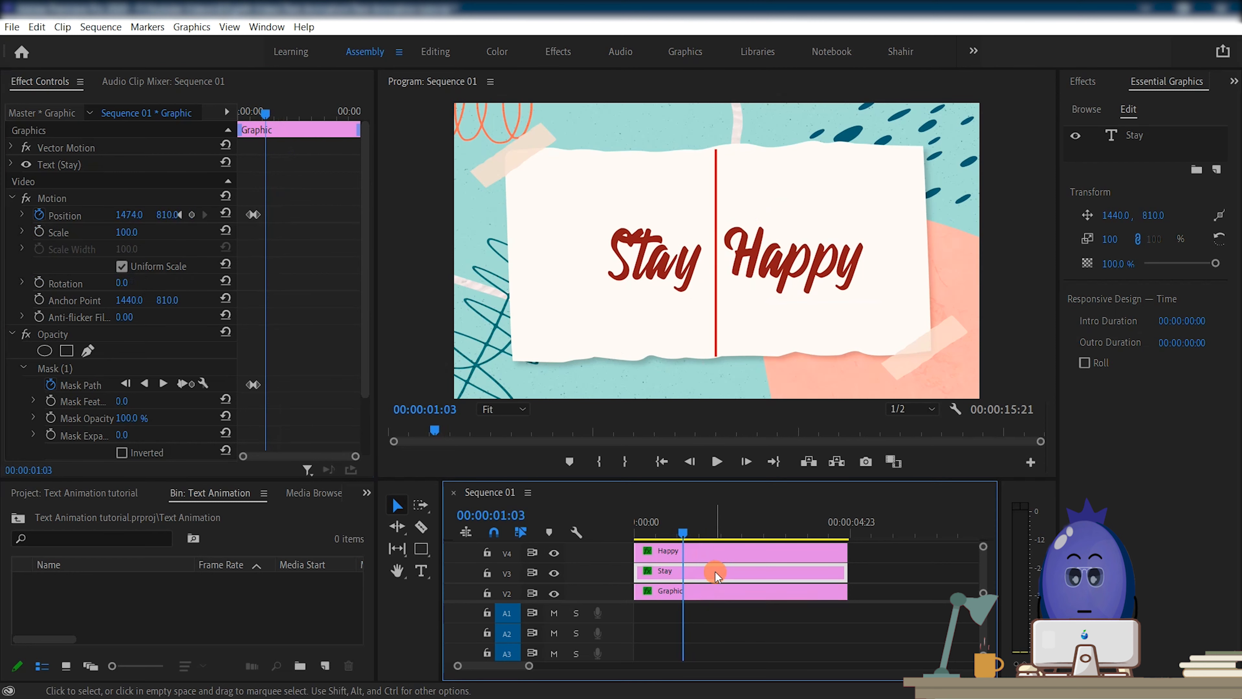
left_click(720, 594)
left_click_drag(264, 109, 276, 112)
left_click(782, 571)
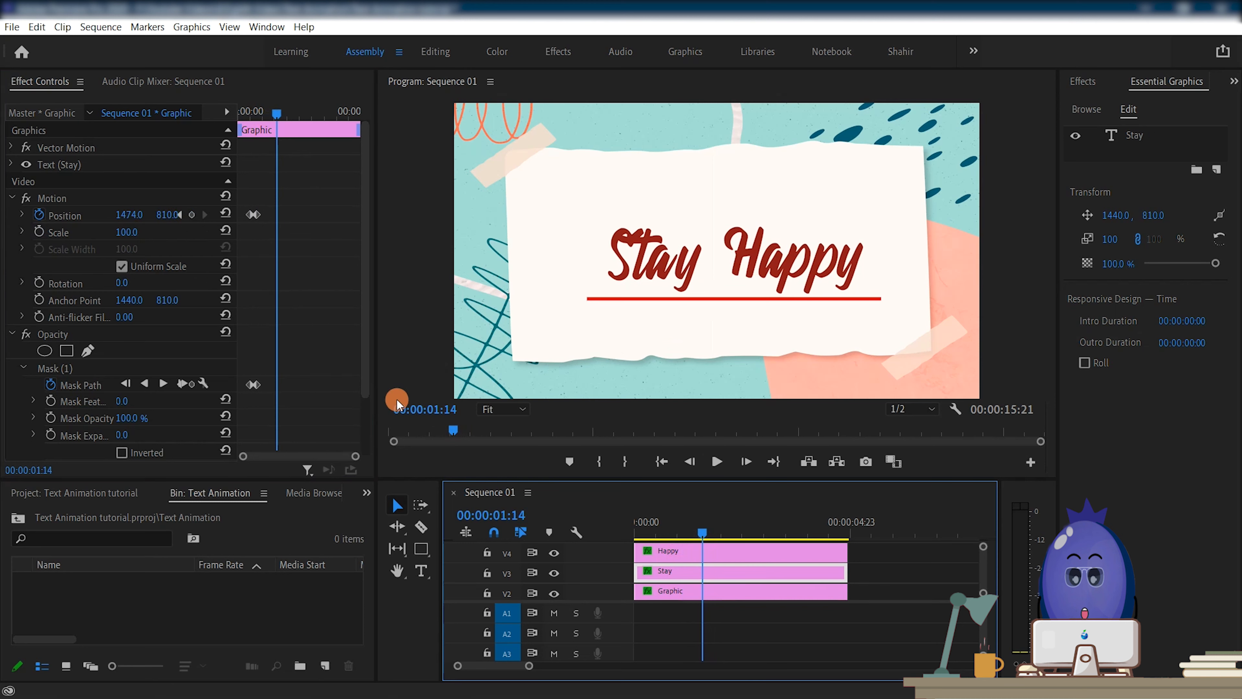
left_click(189, 216)
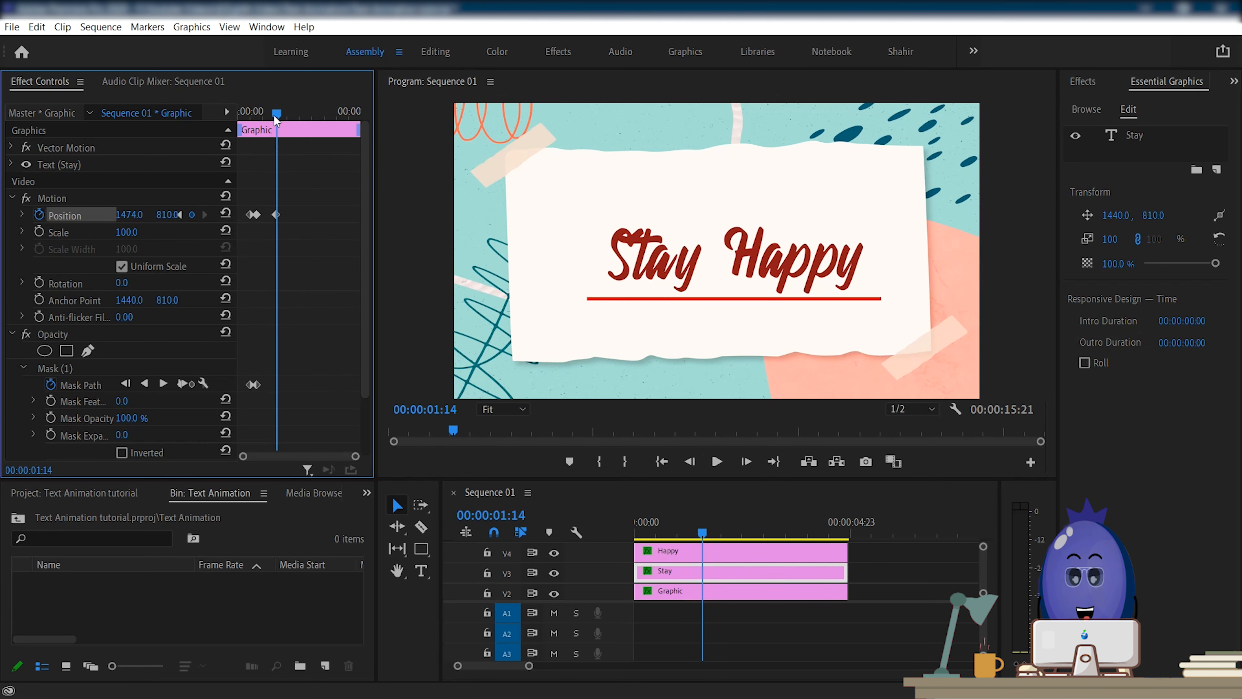
left_click_drag(277, 120, 290, 113)
left_click_drag(161, 216, 369, 216)
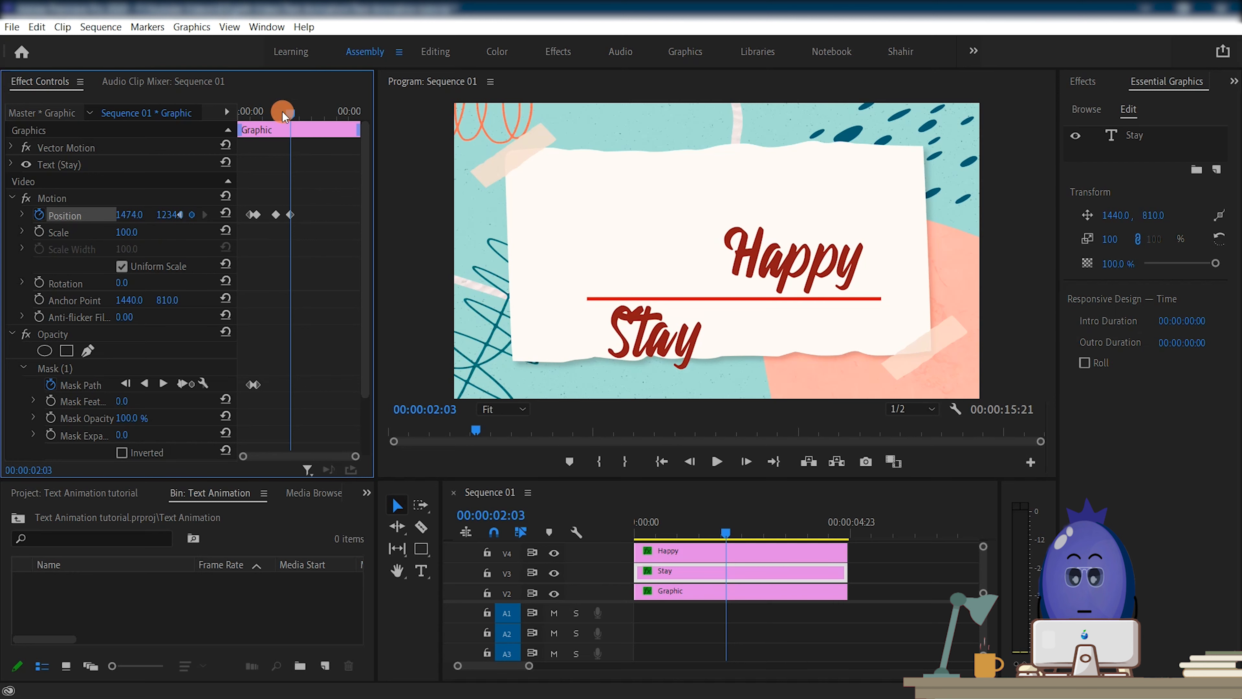
Keyframe the "Stay" mask path at 00:00:01:14 and move the mask above the underline at 00:00:02:03 to hide the dropped word.
left_click_drag(285, 117, 290, 113)
left_click(55, 368)
left_click(192, 384)
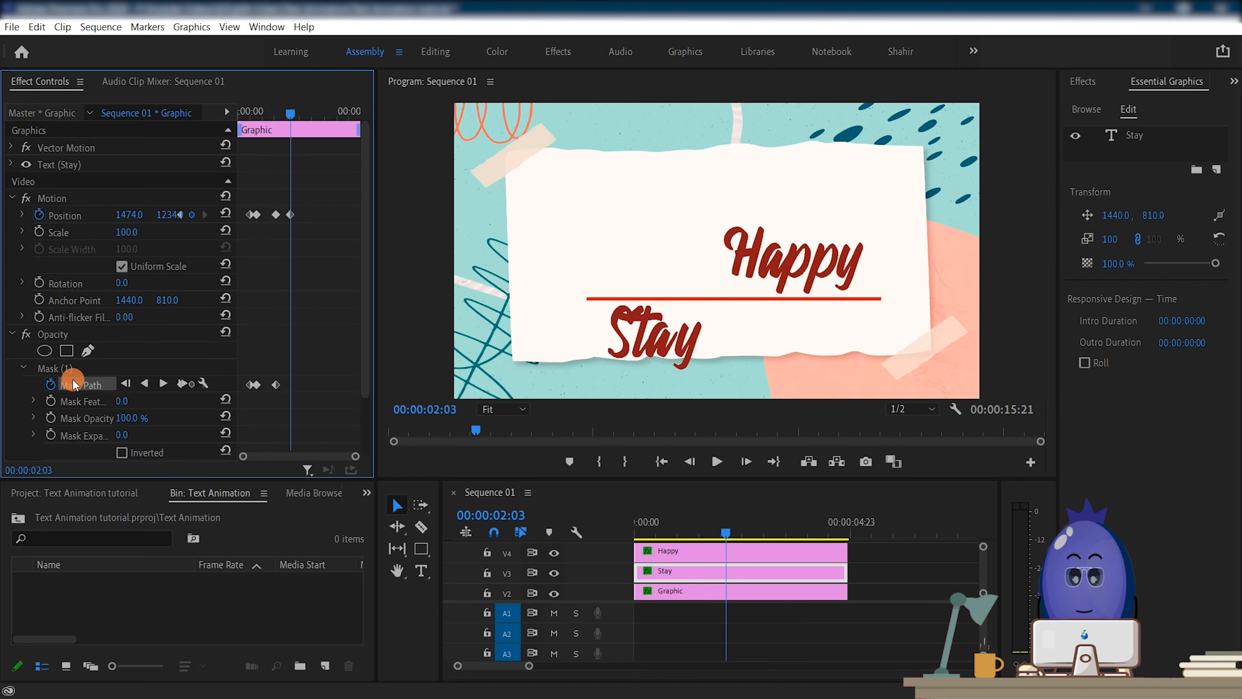
left_click(73, 384)
left_click_drag(645, 352, 652, 270)
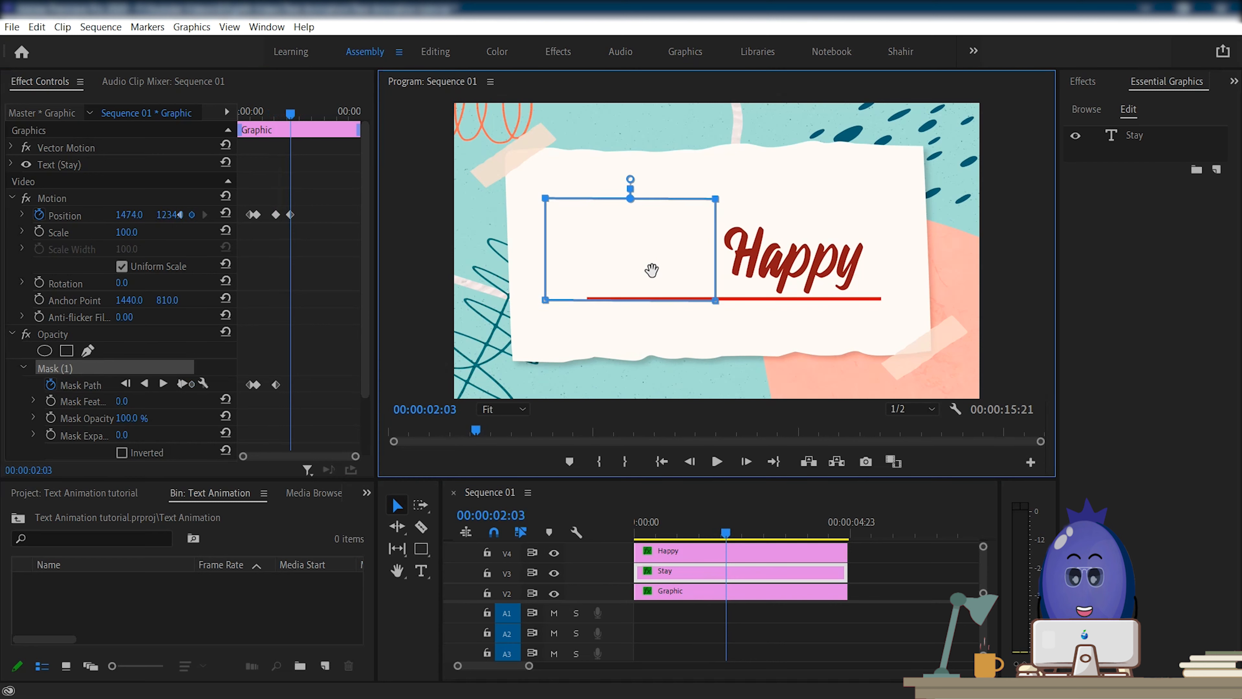
left_click(783, 569)
left_click(436, 340)
Keyframe the "Happy" clip's vertical position from 810 at 00:00:01:14 to 1234 at 00:00:02:03.
left_click(697, 560)
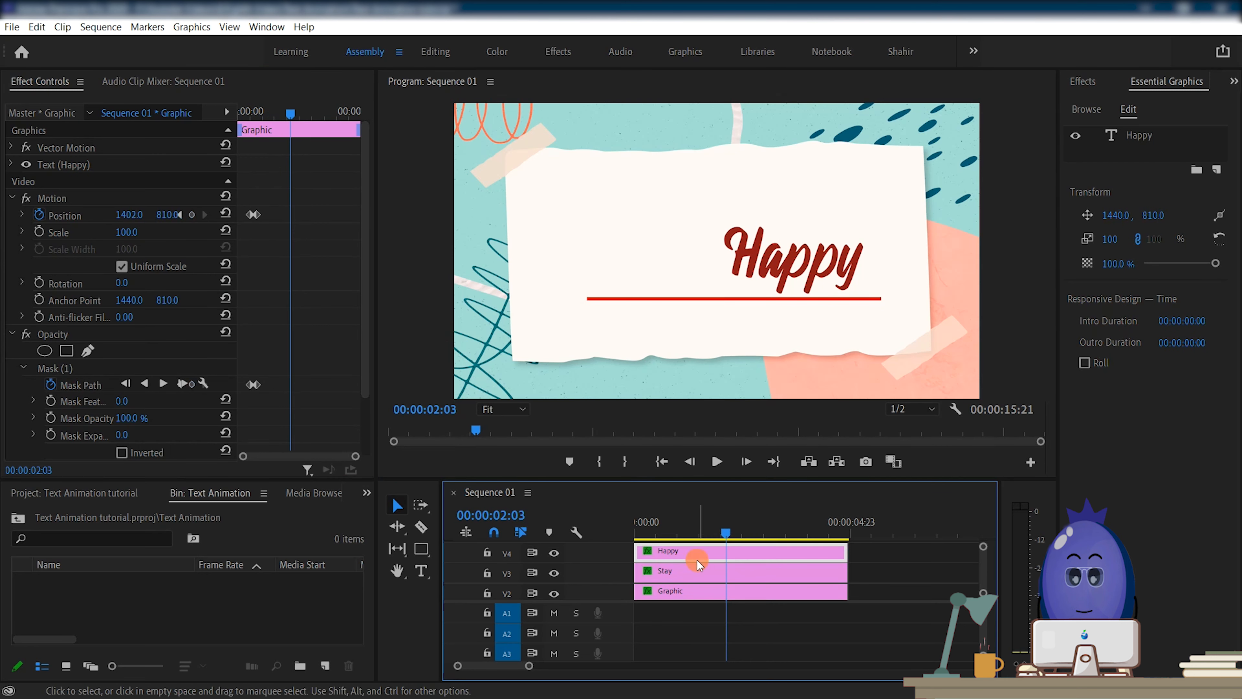
mouse_move(291, 114)
left_mouse_down()
mouse_move(275, 113)
mouse_move(291, 115)
left_mouse_up()
left_click(123, 242)
left_click(694, 574)
left_click(758, 558)
left_click_drag(169, 216, 150, 297)
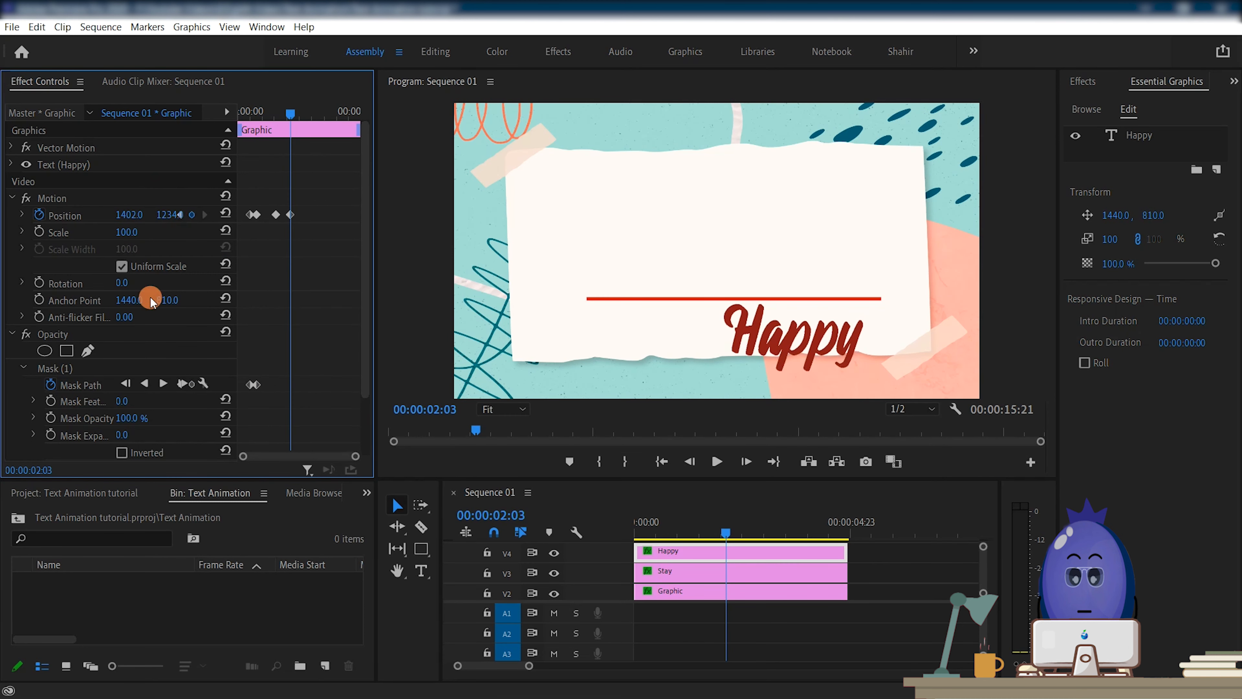
Keyframe the "Happy" mask path at 00:00:01:14 and move the mask above the underline at 00:00:02:03 to hide the dropped word.
left_click_drag(285, 109, 275, 117)
left_click(28, 368)
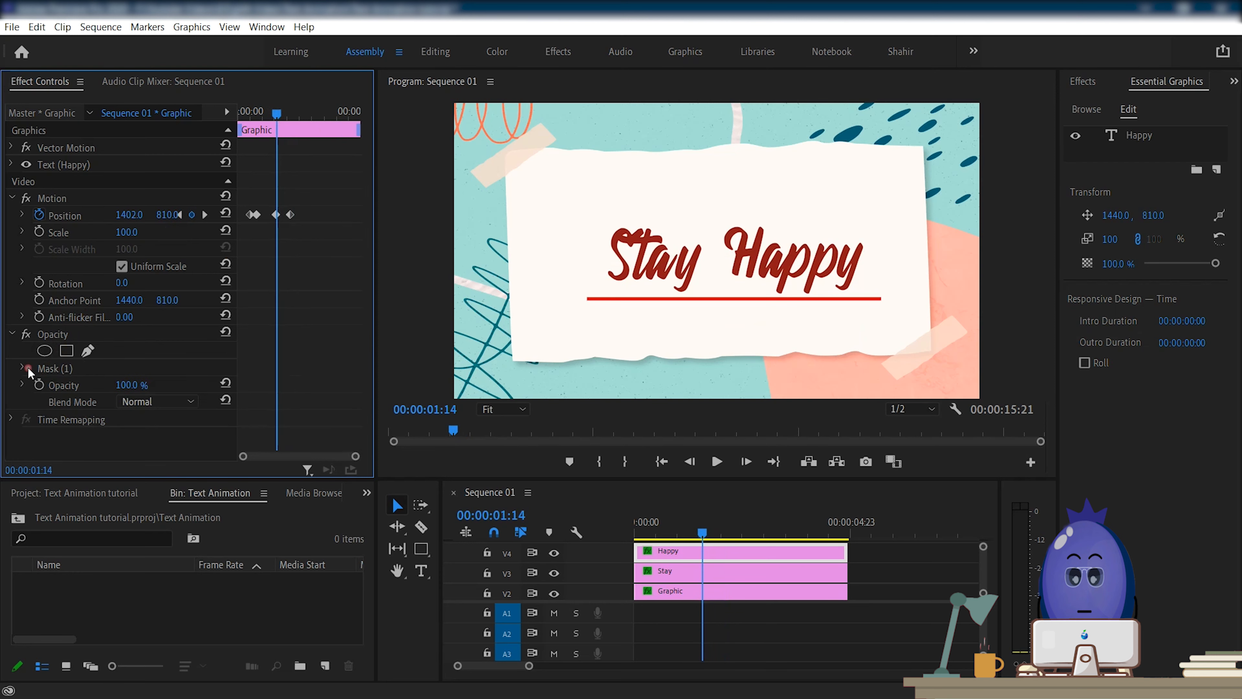
left_click(28, 368)
left_click(192, 385)
key("Right")
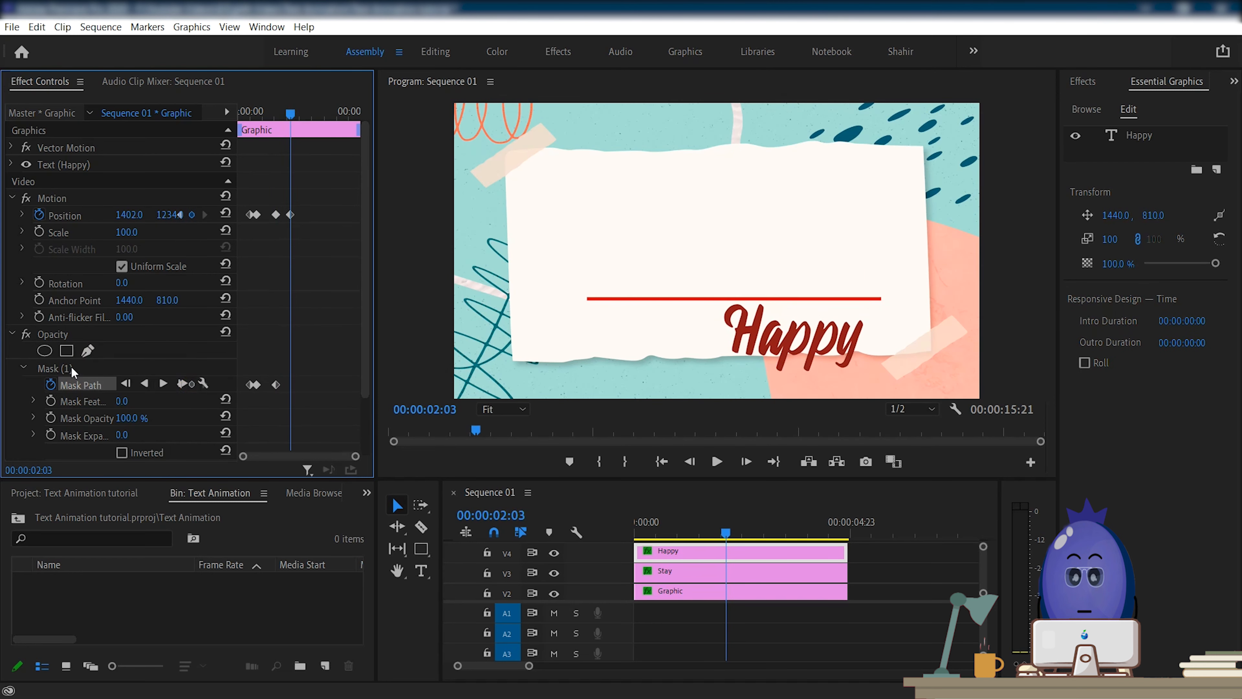
left_click(72, 370)
left_click_drag(799, 364, 798, 274)
left_click(752, 587)
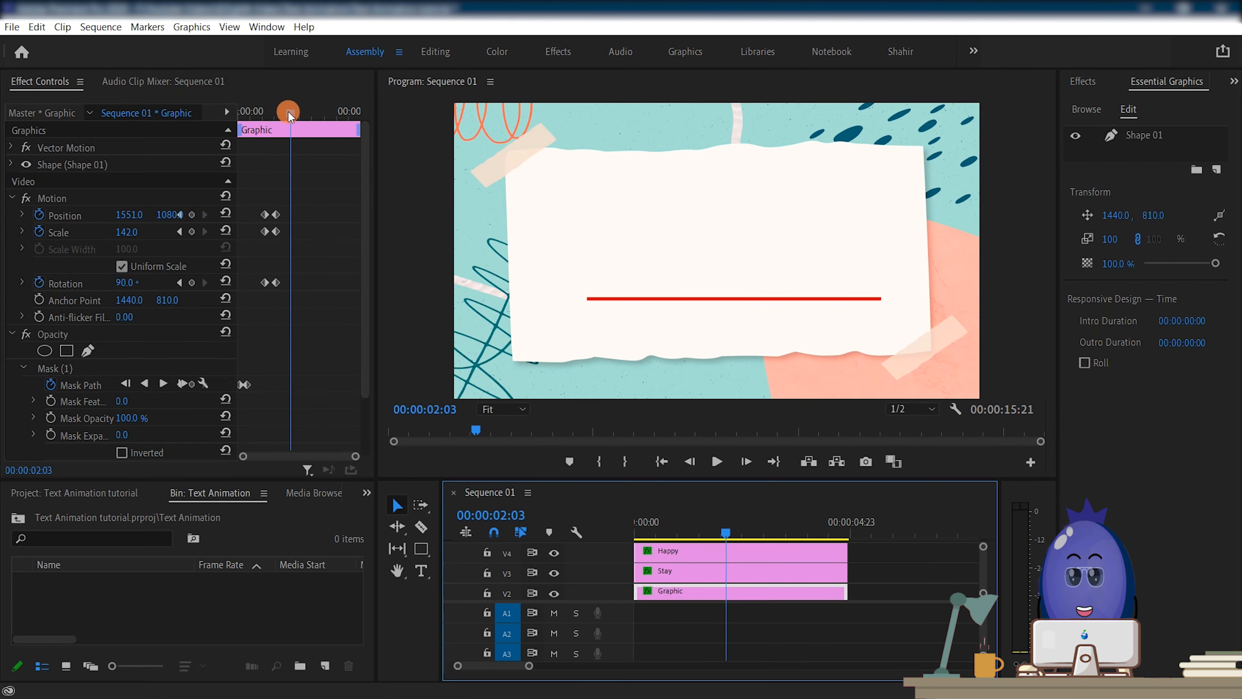
Keyframe the red line's mask path, collapsing the mask to the line's middle at 00:00:02:20 to hide it, and return to the sequence start.
left_click_drag(288, 112, 307, 111)
left_click(191, 384)
left_click(48, 366)
left_click_drag(891, 286, 757, 289)
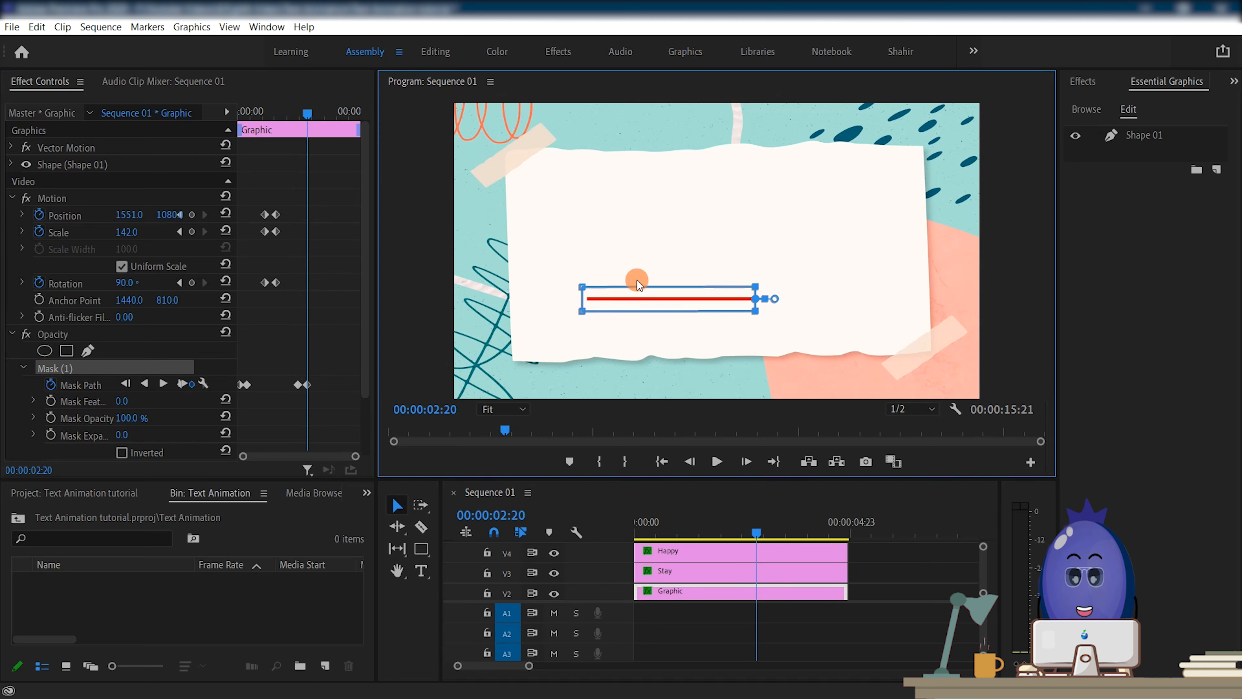
left_click_drag(637, 284, 538, 254)
left_click_drag(585, 290, 742, 293)
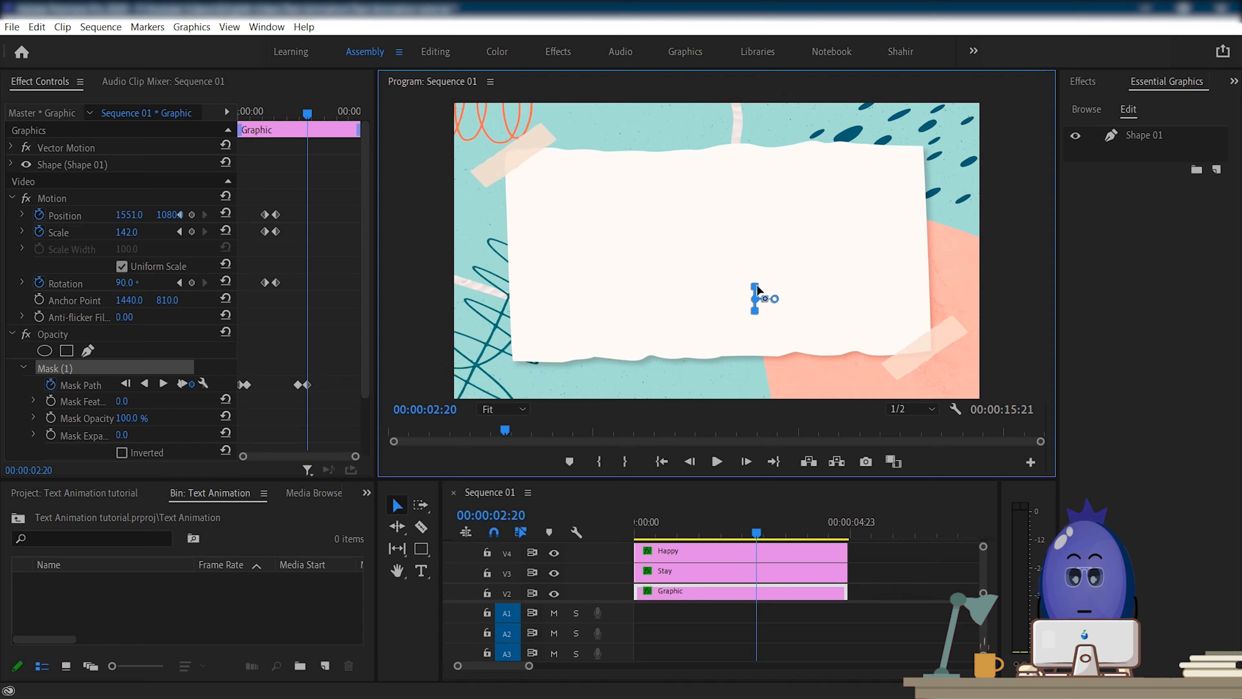
key("Home")
left_click(895, 565)
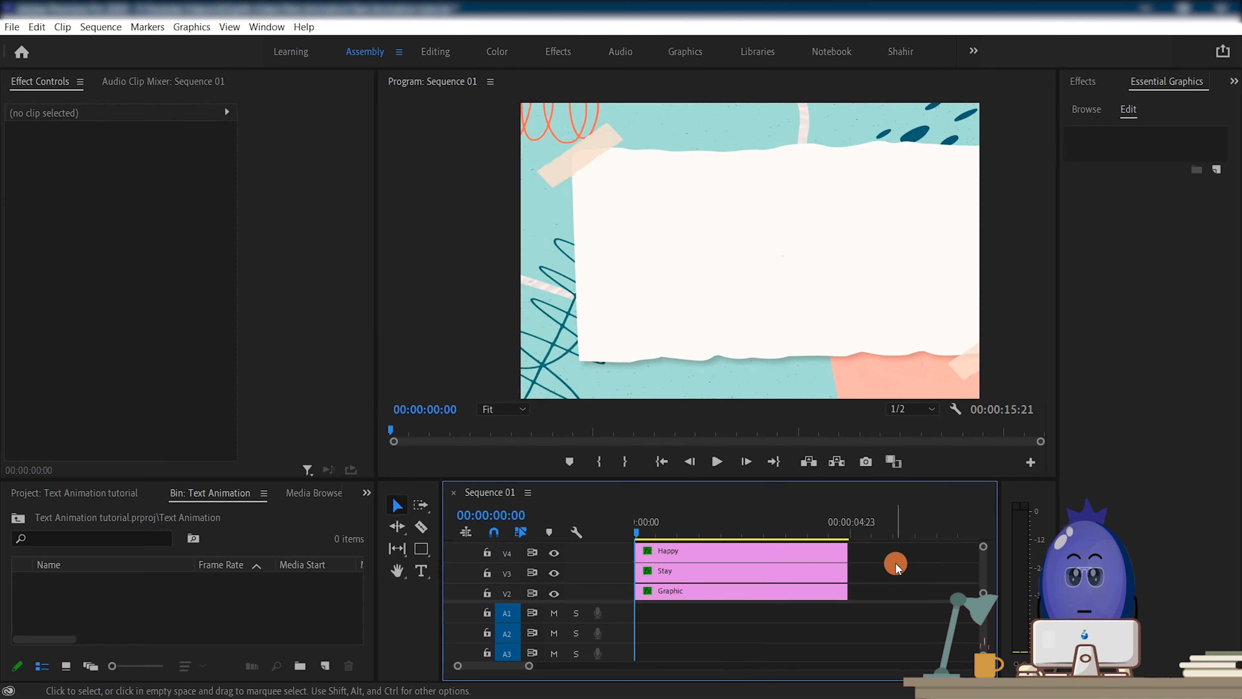
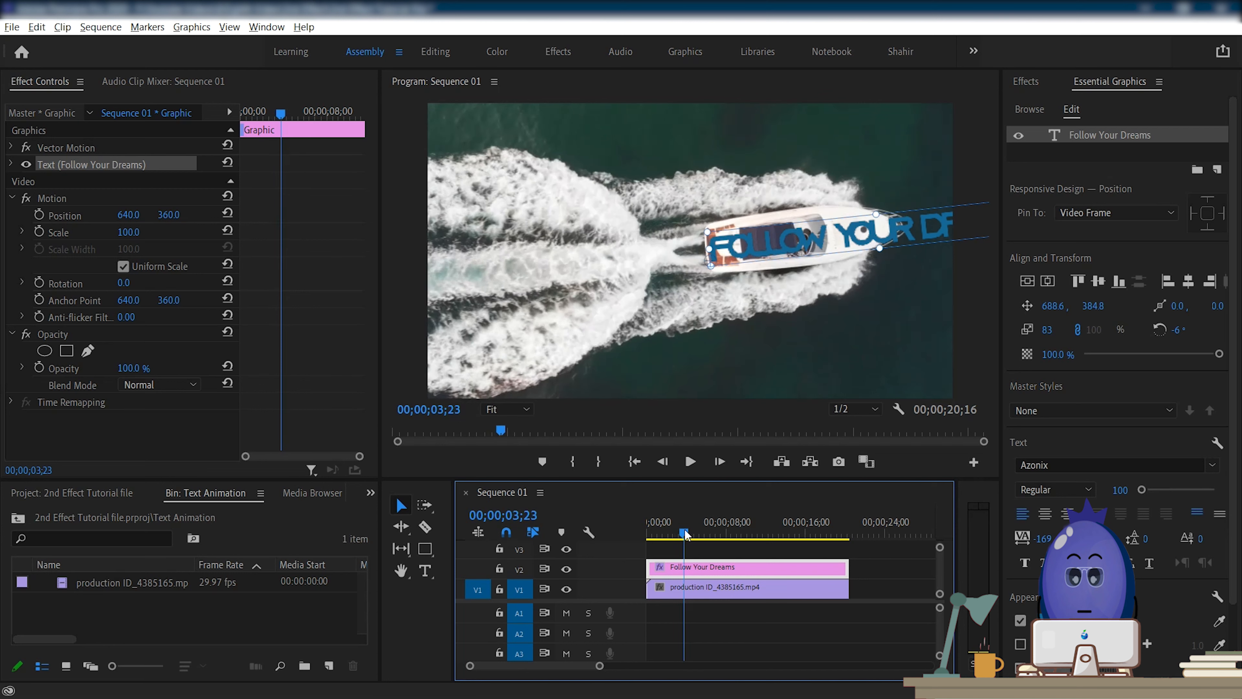
Keyframe the "Follow Your Dreams" text at 00;00;08;04, placed at about 406.8, 423.8 with a rotation of -5°.
left_click(445, 409)
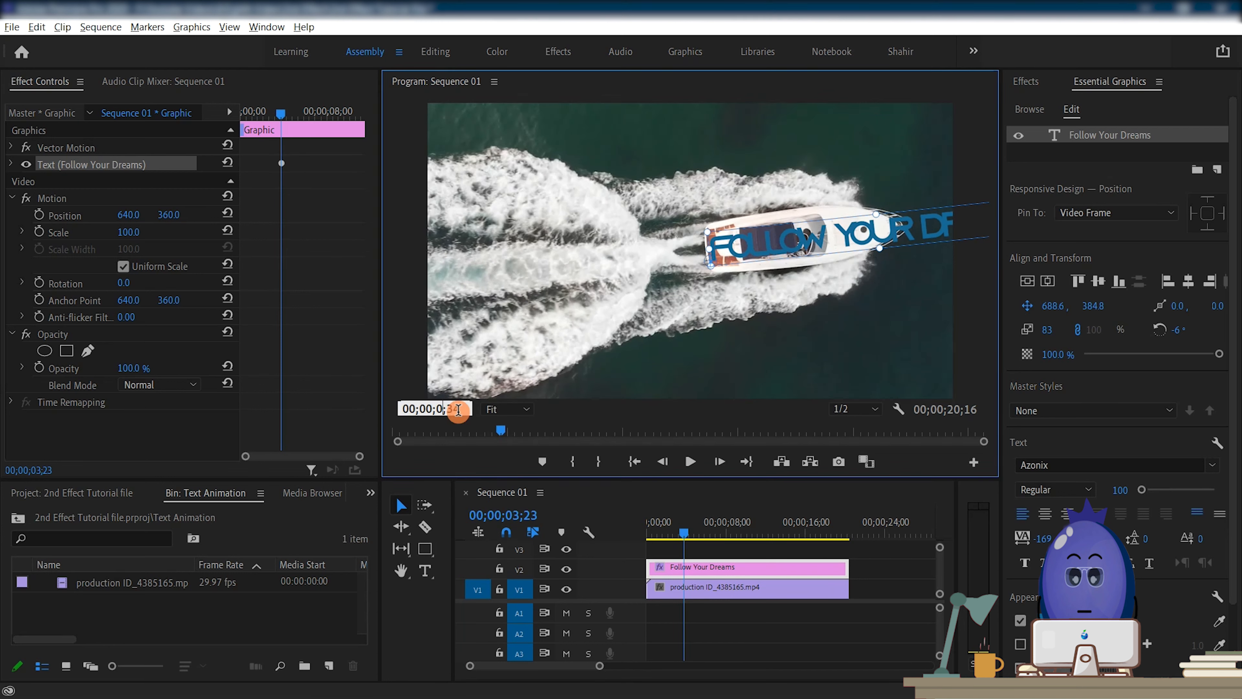
type("7")
key("Return")
left_click_drag(829, 236, 716, 257)
left_click(1179, 329)
type("-5")
key("Return")
Keyframe the "Follow Your Dreams" text at 00;00;11;15, moved back along the boat's wake to about 46, 427.8.
left_click(433, 412)
left_click(449, 411)
key("BackSpace")
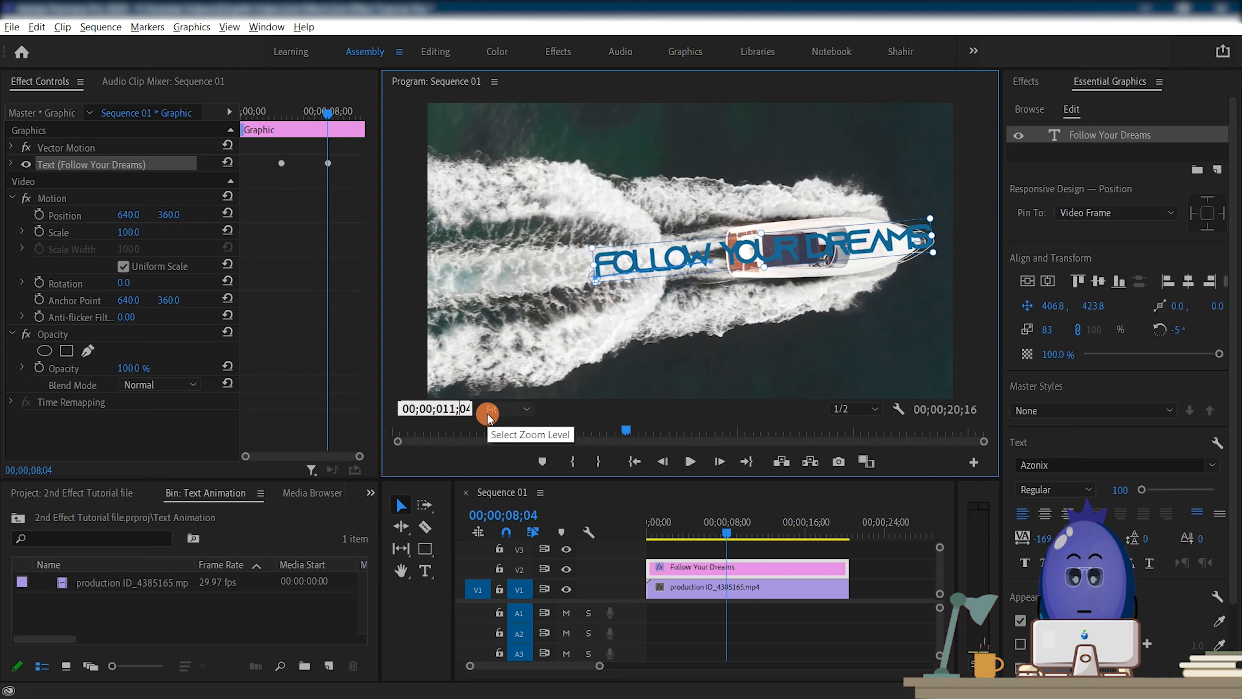
type("11")
key("BackSpace")
key("BackSpace")
key("BackSpace")
type("11;15")
key("Return")
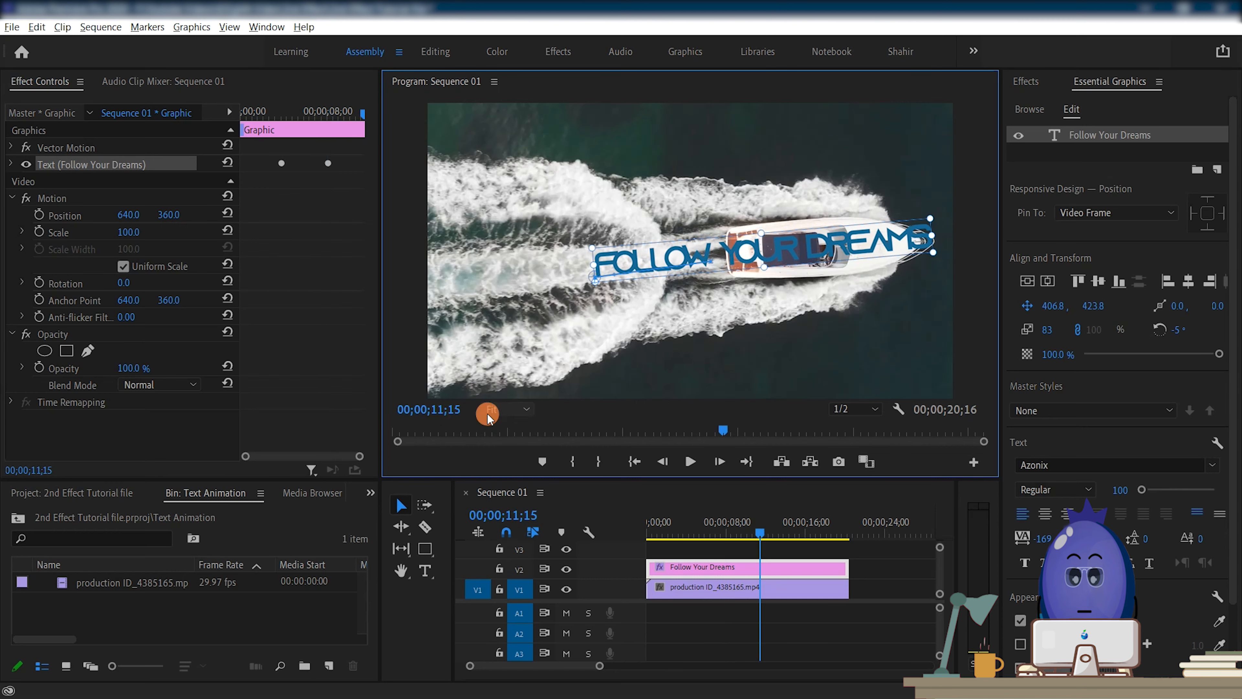
left_click_drag(748, 250, 664, 261)
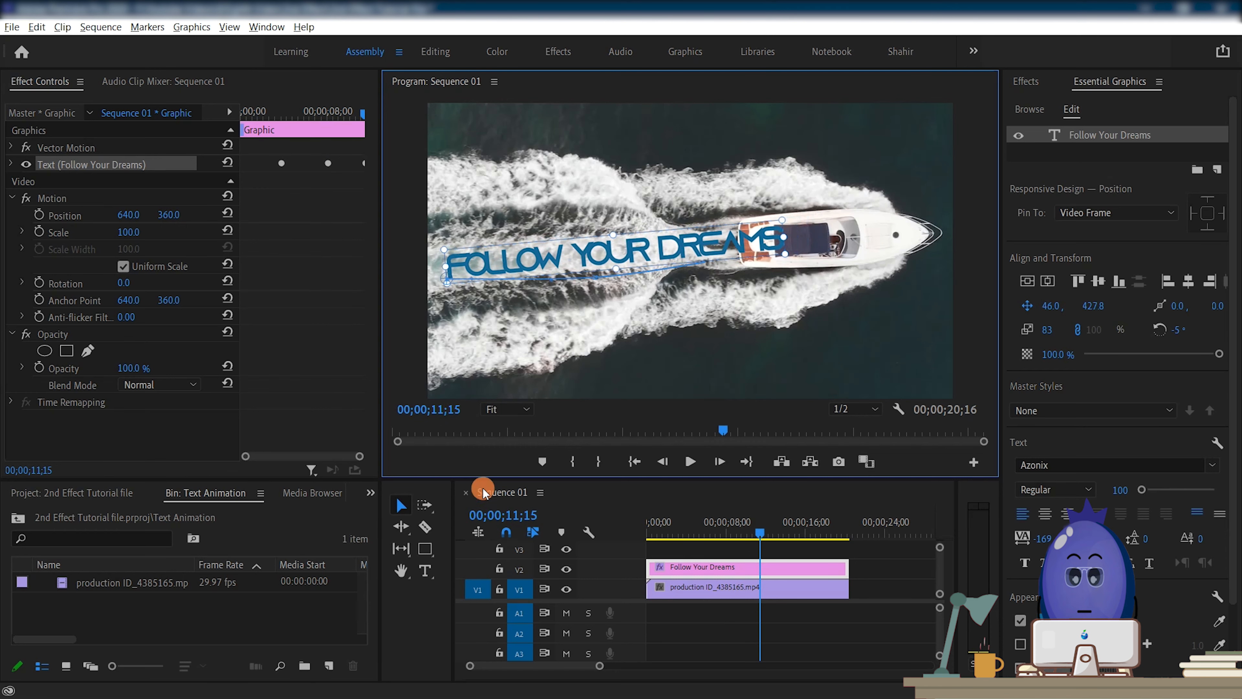
Keyframe the text at three further points up to the clip's end, shifting it farther left each time, and return to 00;00;03;23.
left_click_drag(759, 531, 786, 533)
left_click_drag(672, 252, 635, 254)
left_click_drag(786, 538, 812, 533)
left_click_drag(632, 250, 540, 260)
left_click_drag(813, 534, 845, 534)
left_click_drag(553, 259, 347, 277)
left_click_drag(846, 533, 684, 554)
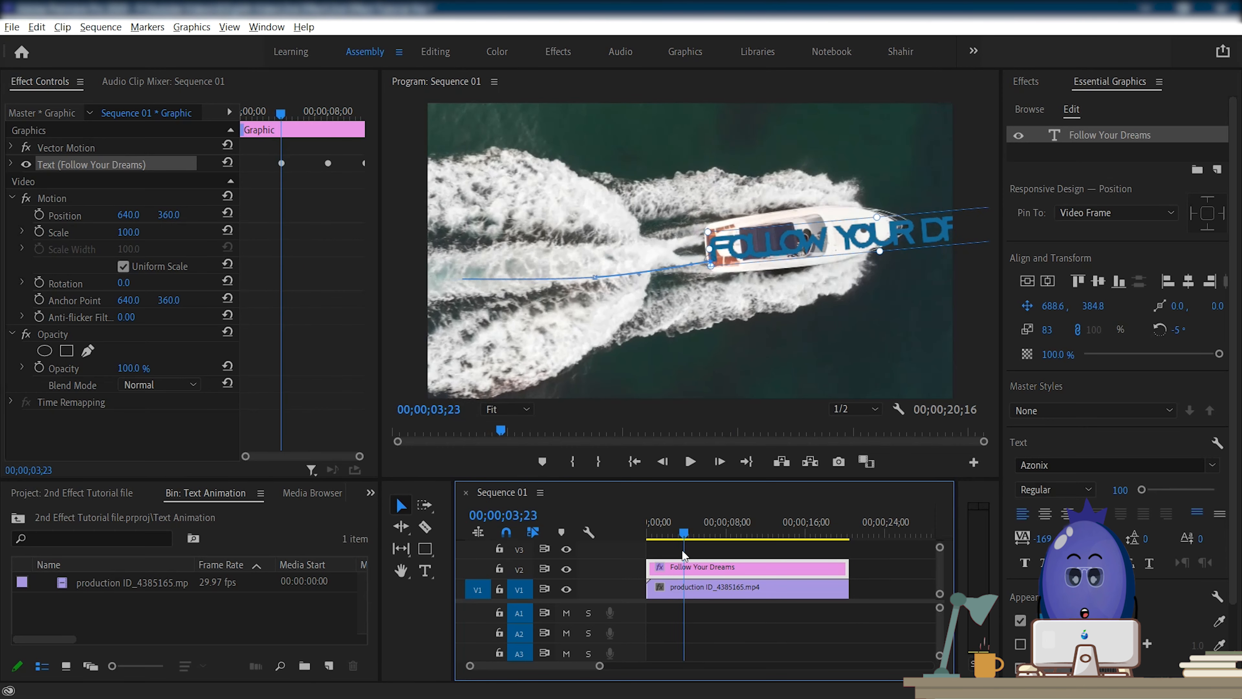
Draw an inverted opacity mask around the boat and the text ahead of it, with a mask path keyframe at 00;00;03;23.
left_click(51, 334)
left_click(86, 351)
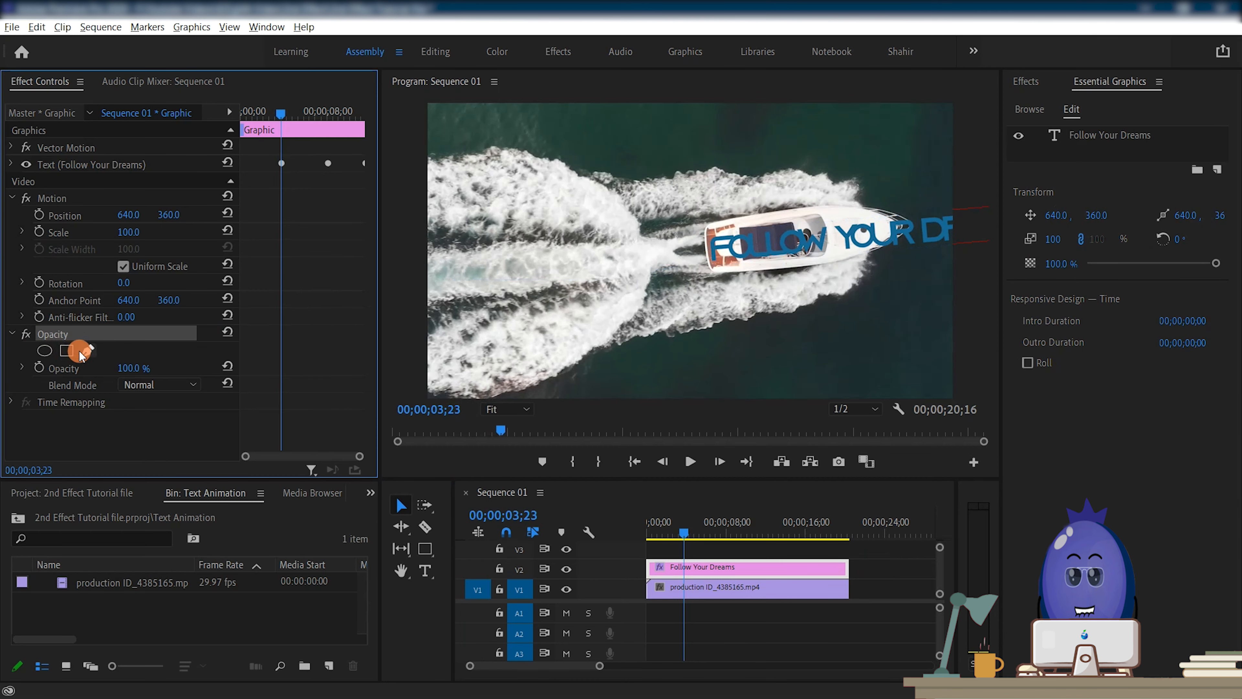
left_click(866, 253)
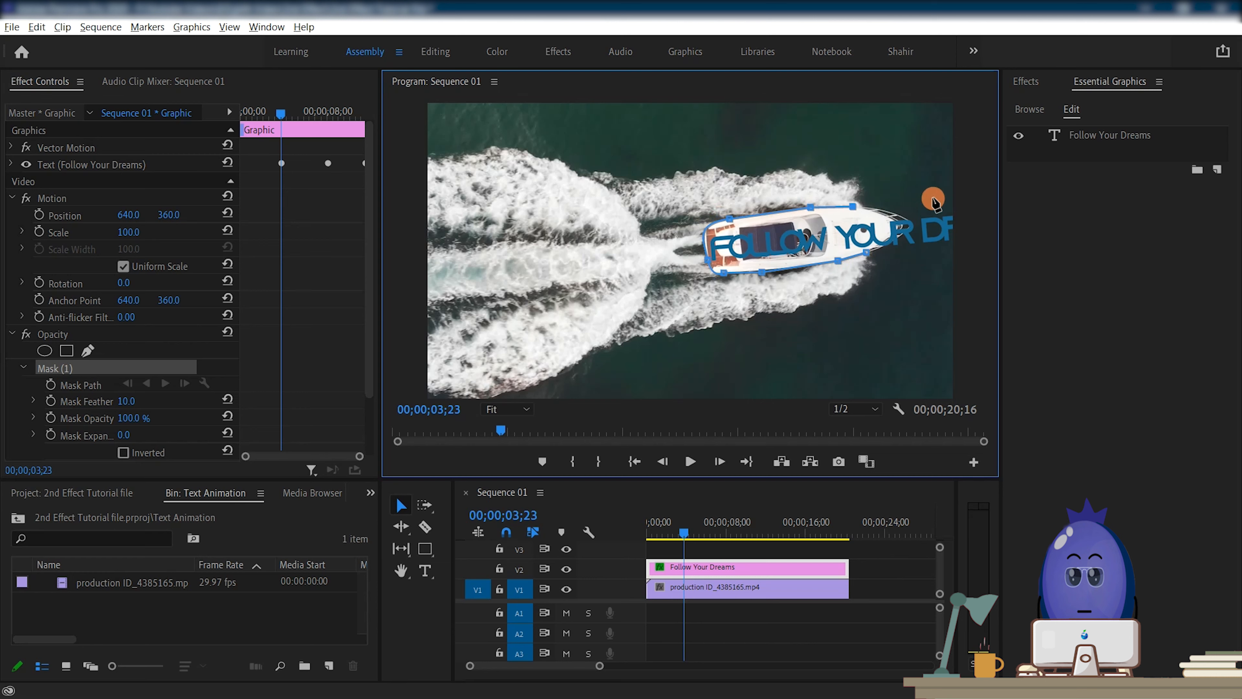
left_click(929, 277)
left_click(866, 252)
left_click(50, 384)
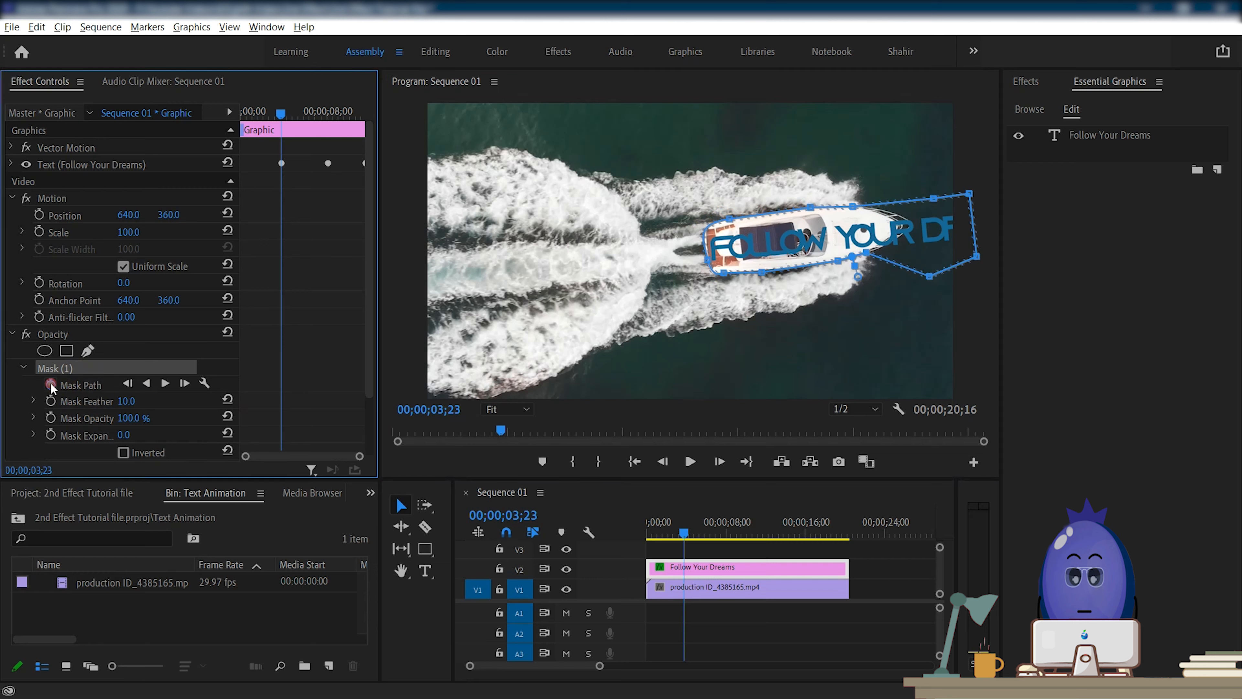
left_click(123, 452)
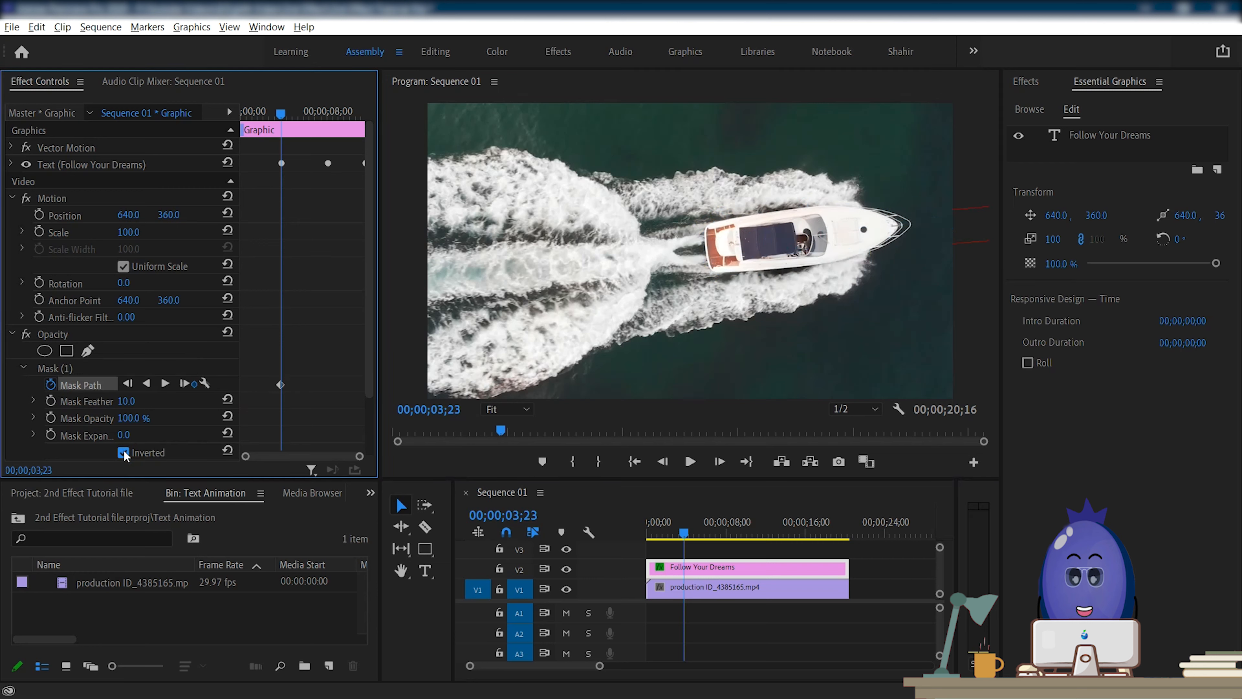
Keyframe the mask path at 00;00;08;02 and one further point so the mask follows the boat, and review the motion.
left_click(687, 534)
left_click_drag(689, 537, 726, 540)
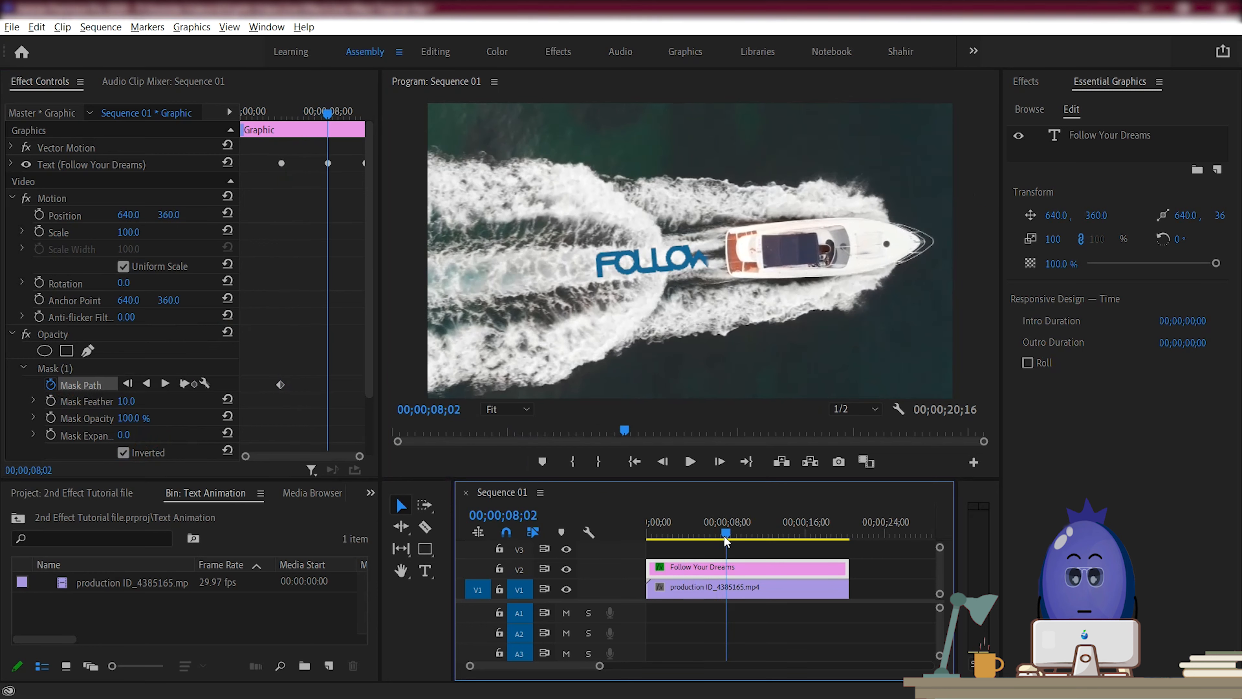
left_click(134, 368)
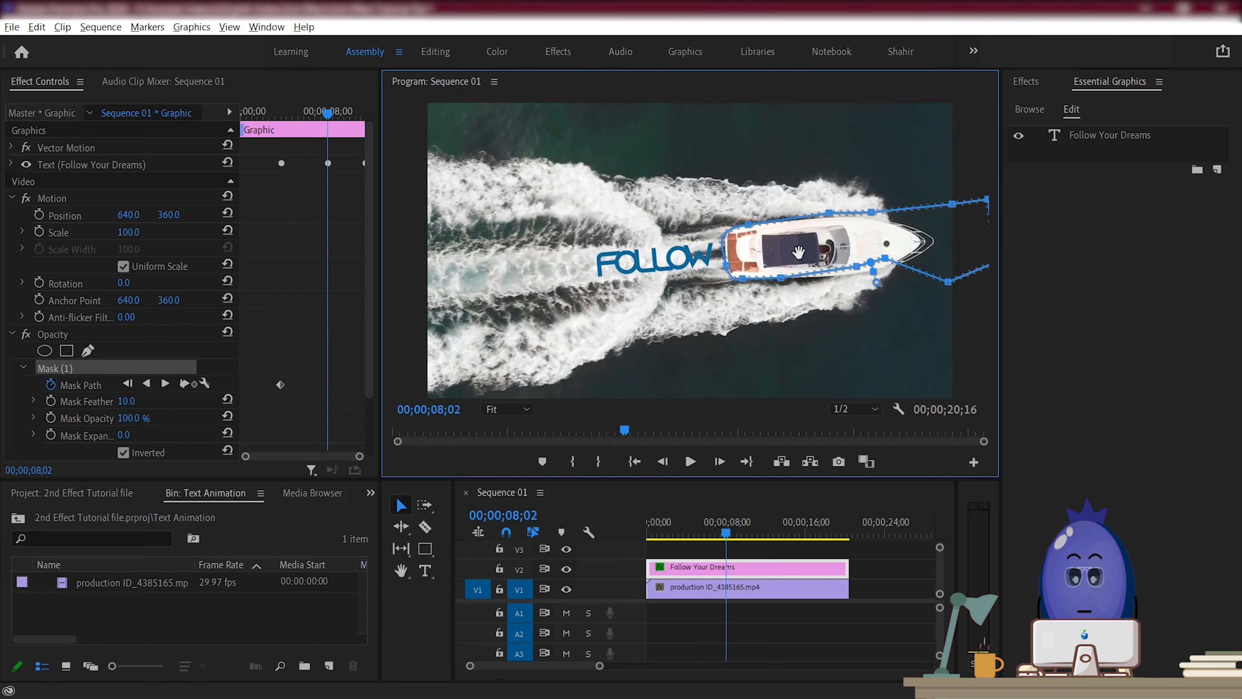
left_click_drag(862, 272, 837, 246)
left_click_drag(727, 532, 750, 532)
left_click_drag(786, 255, 798, 252)
left_click_drag(804, 551, 721, 545)
left_click(904, 583)
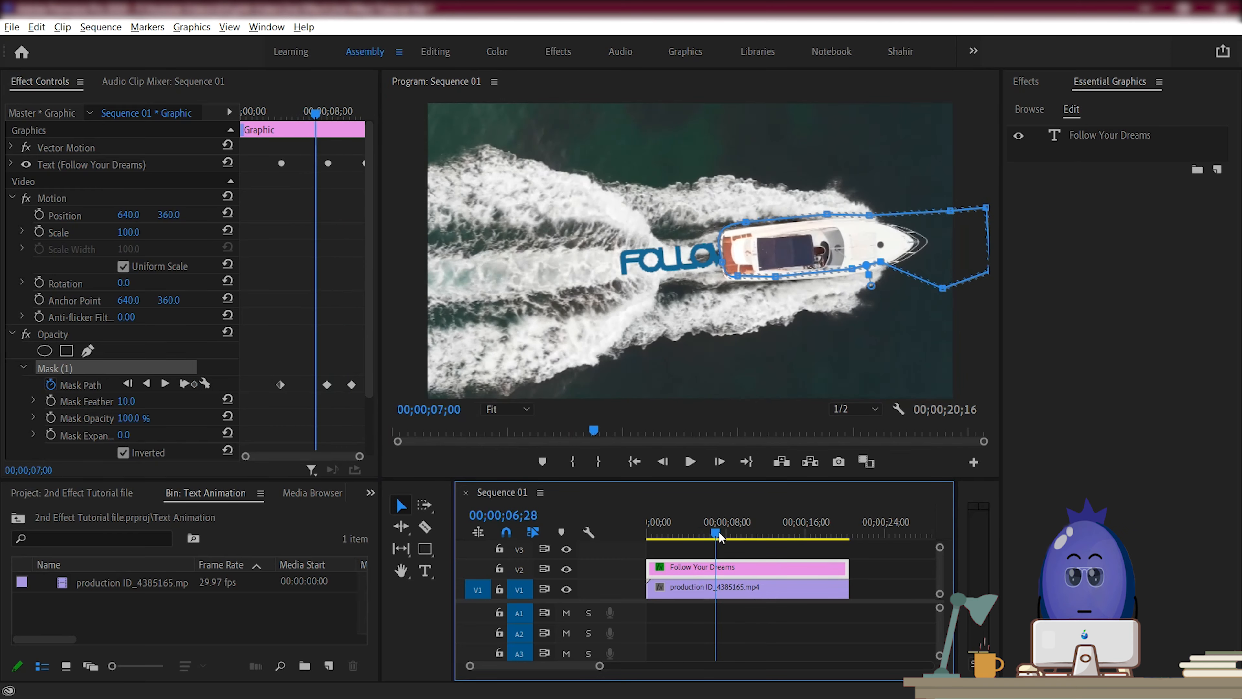
Apply Wave Warp to the "Follow Your Dreams" clip with wave height 2, wave width 70 and wave speed 0.5.
left_click(1025, 81)
left_click(1086, 103)
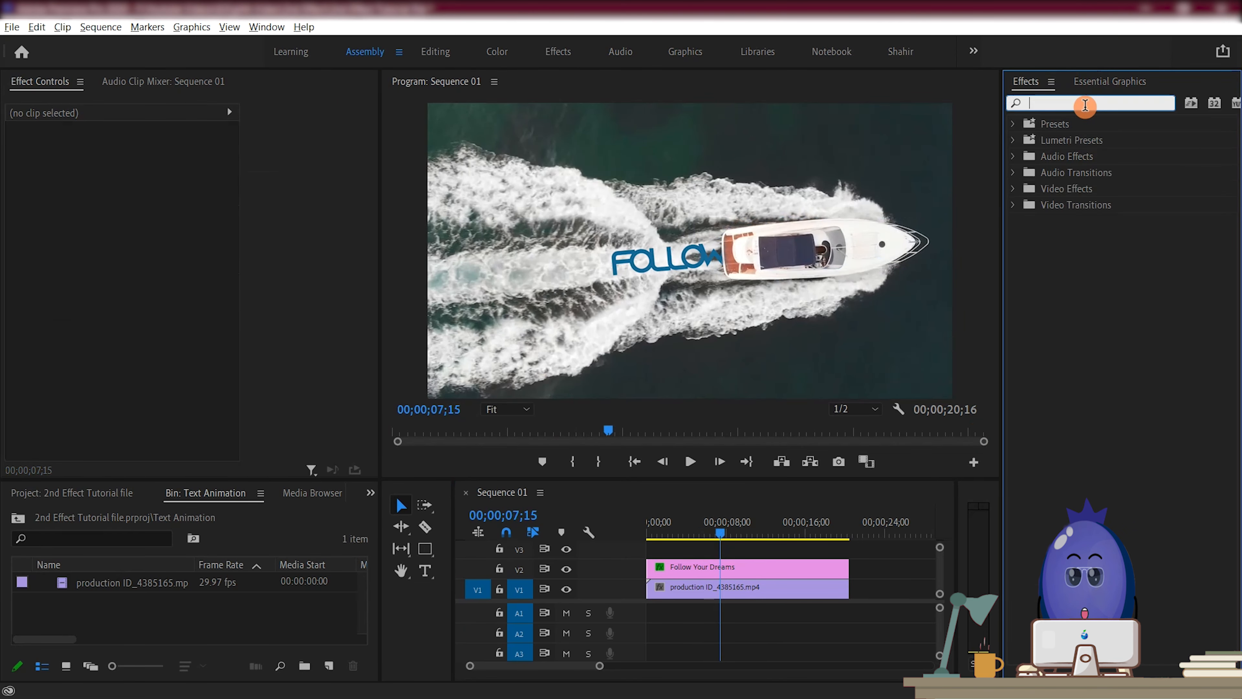
type("Wave")
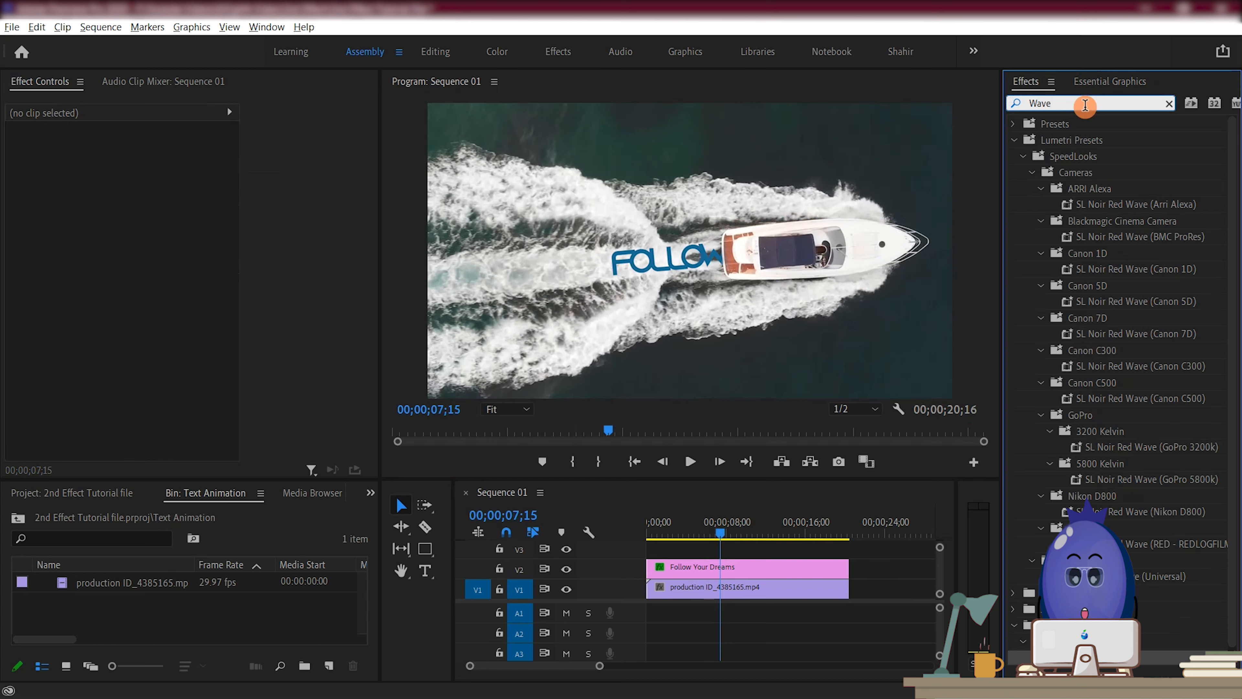
left_click(762, 571)
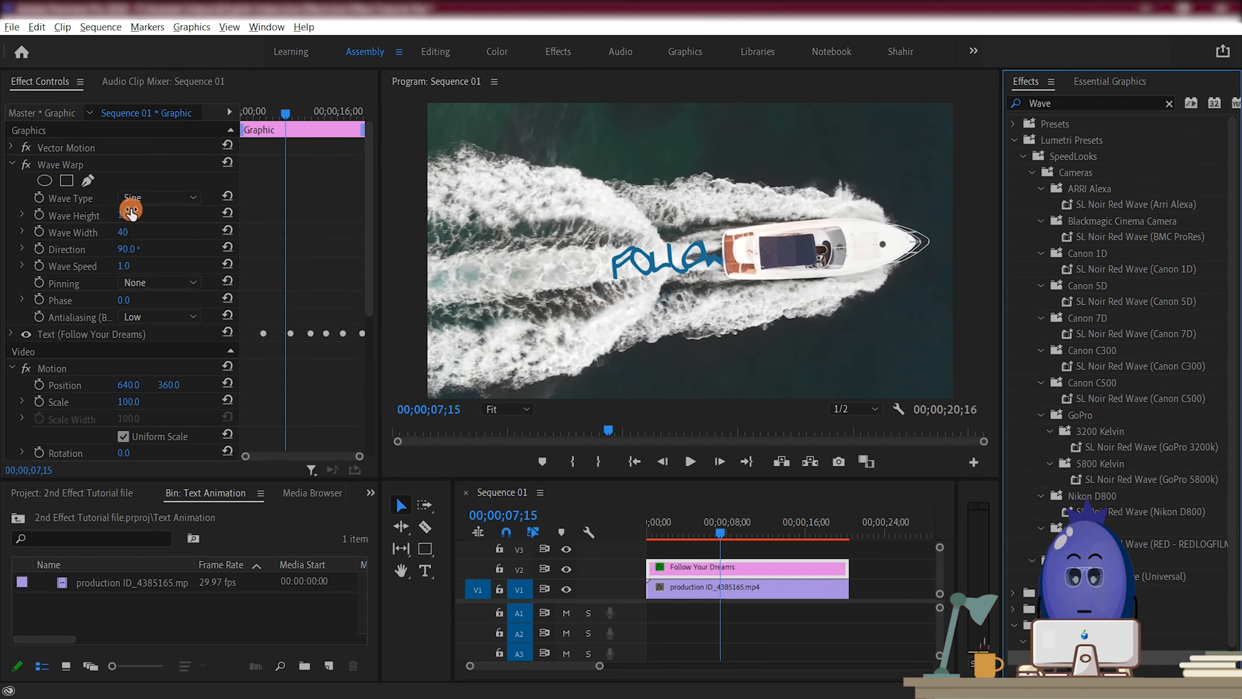
left_click(125, 215)
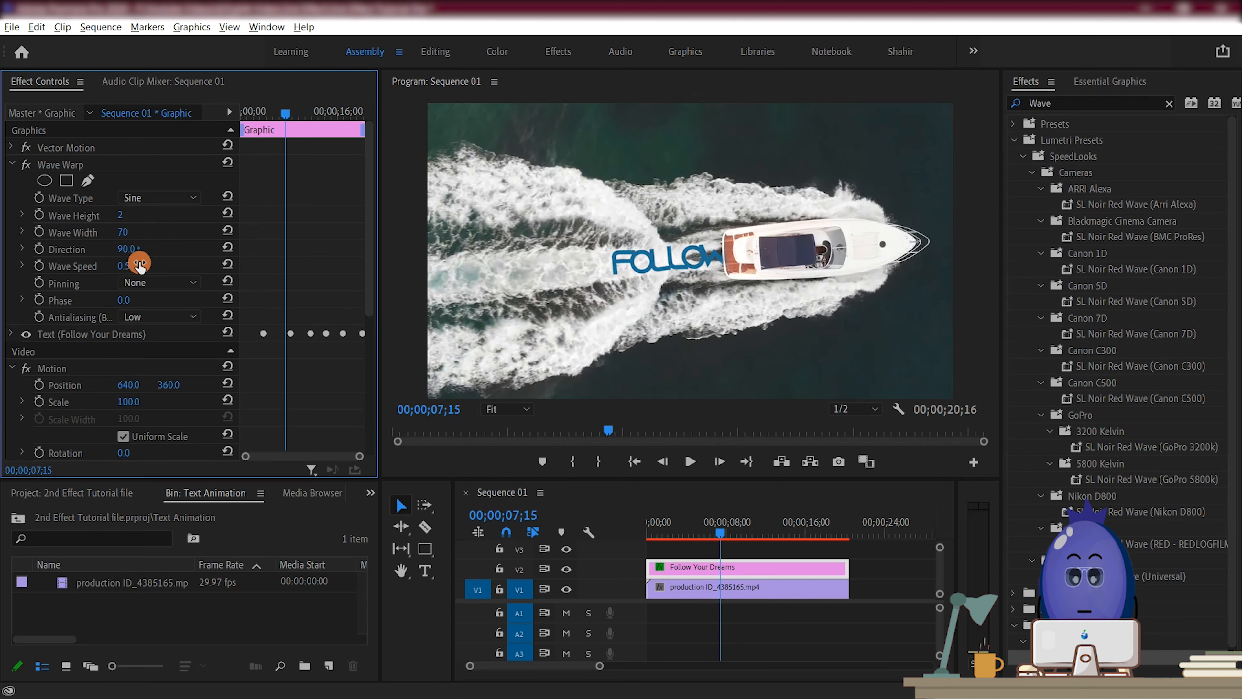
Check the waving text at 00;00;06;11 and render the sequence preview.
left_click(710, 535)
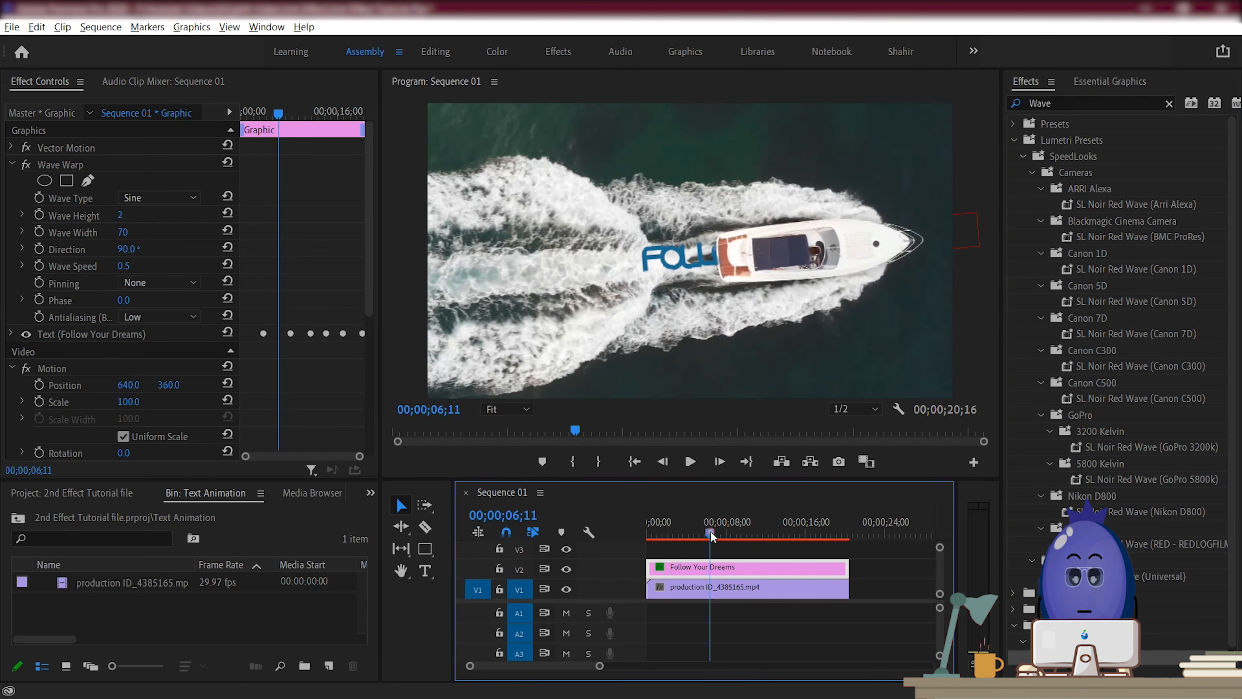
left_click(782, 547)
key("Return")
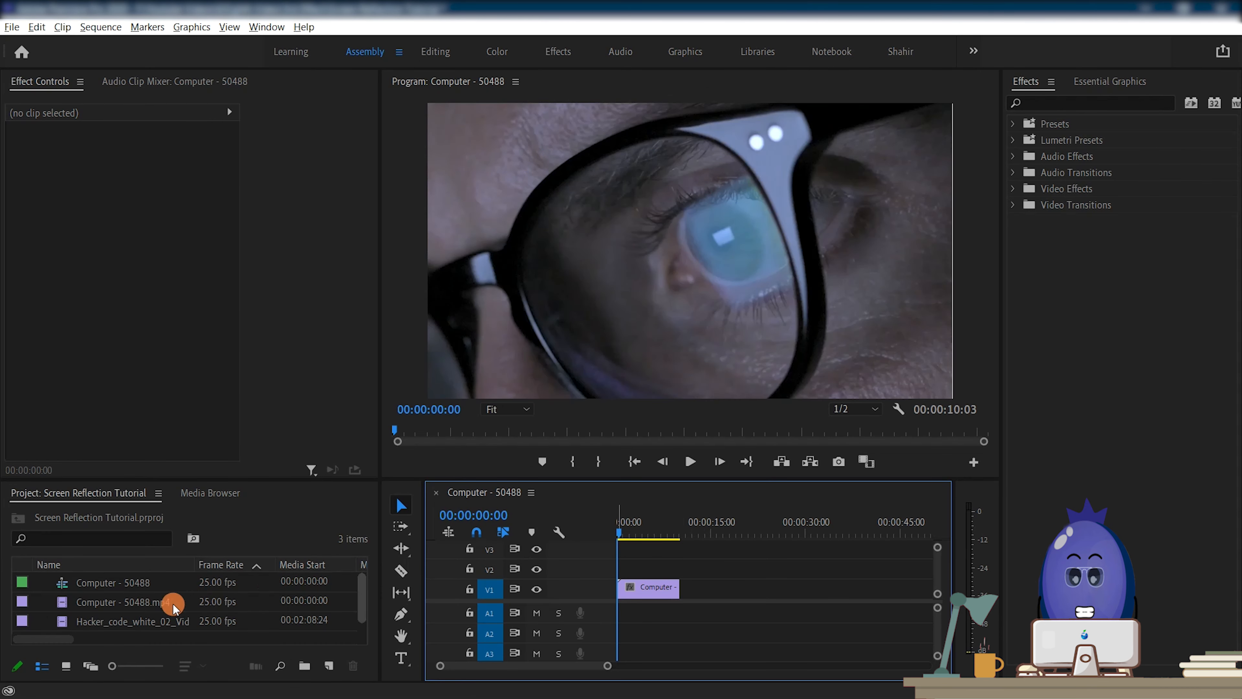
Place the Hacker_code_white_02 clip on V2 above the Computer - 50488 clip, cut it at 00:00:10:02 and delete the excess.
left_click_drag(123, 621, 624, 586)
left_click(679, 524)
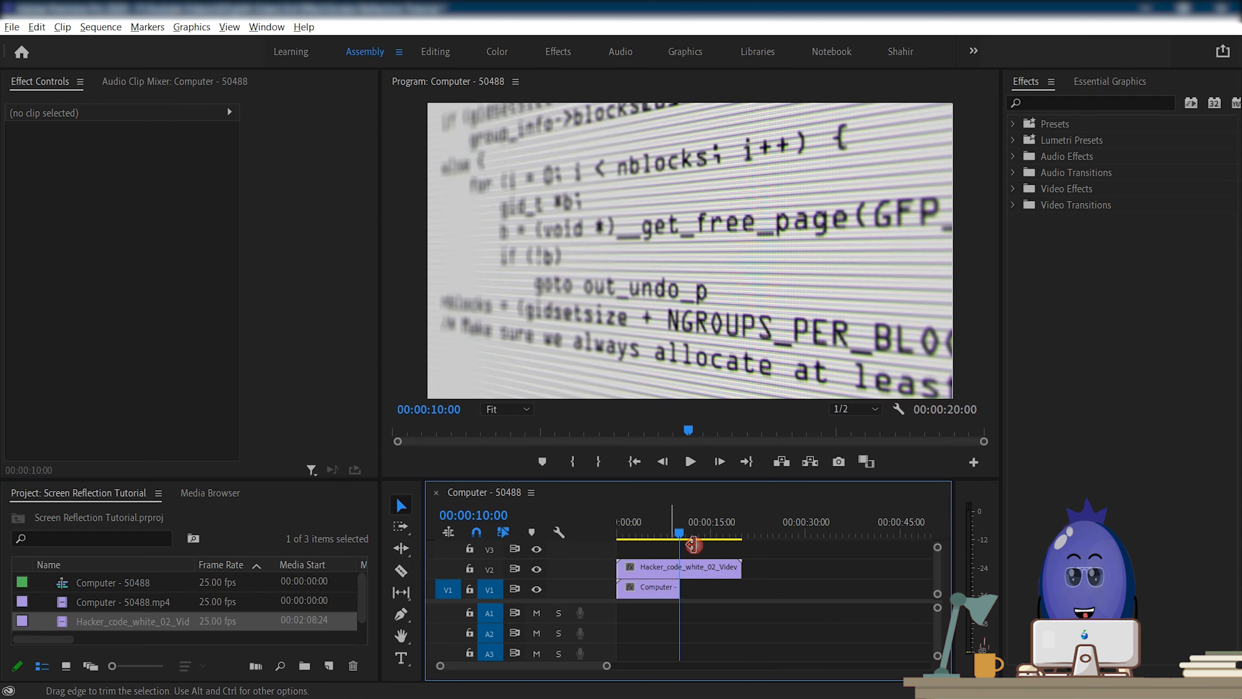
key("equal")
left_click(741, 530)
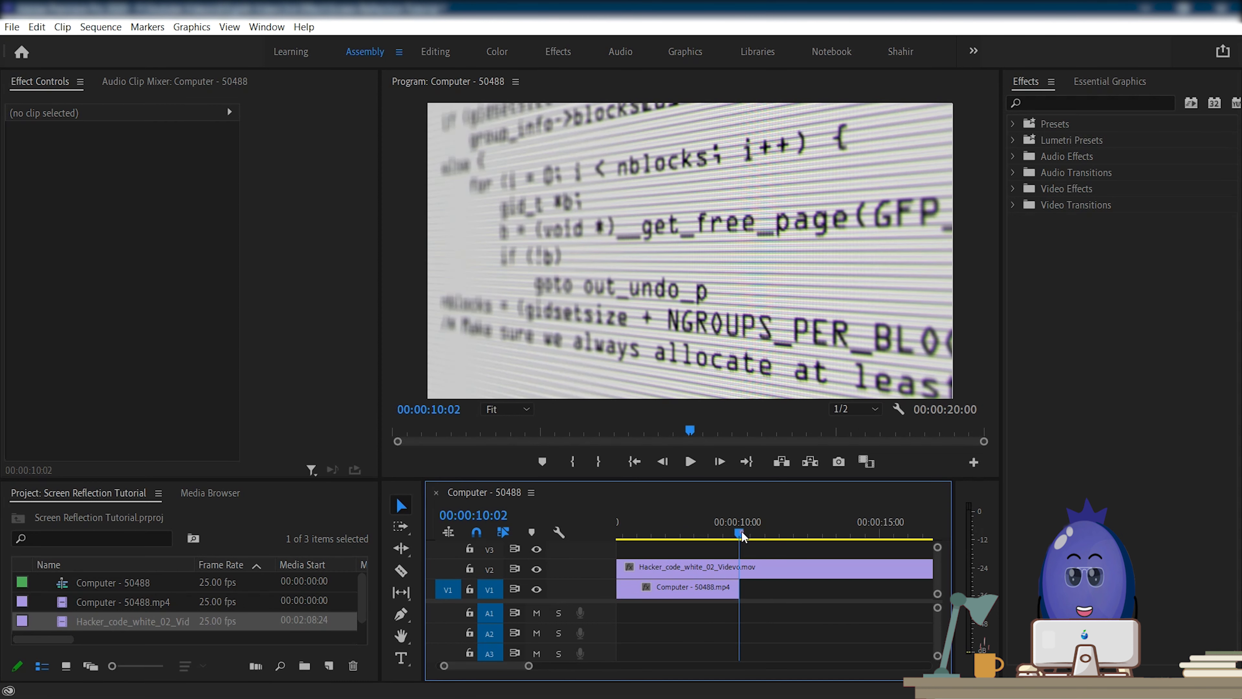
left_click(783, 569)
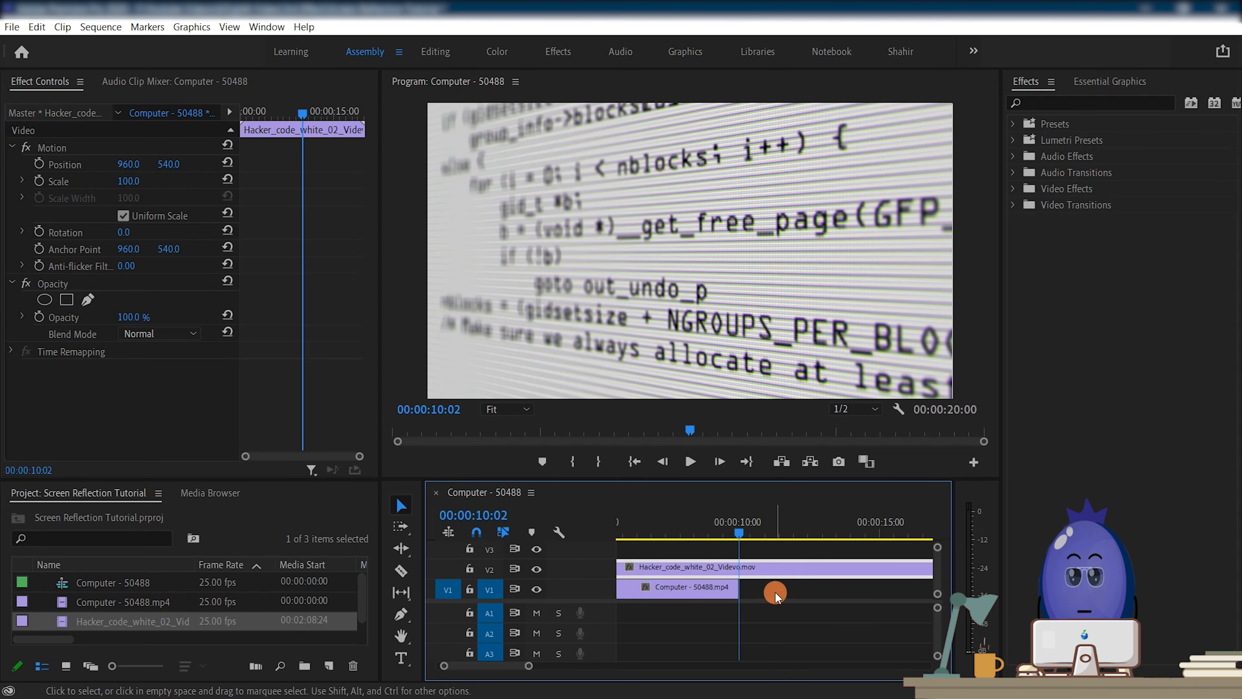
key("ctrl+k")
left_click(776, 569)
key("Delete")
scroll(707, 588, "down", 3)
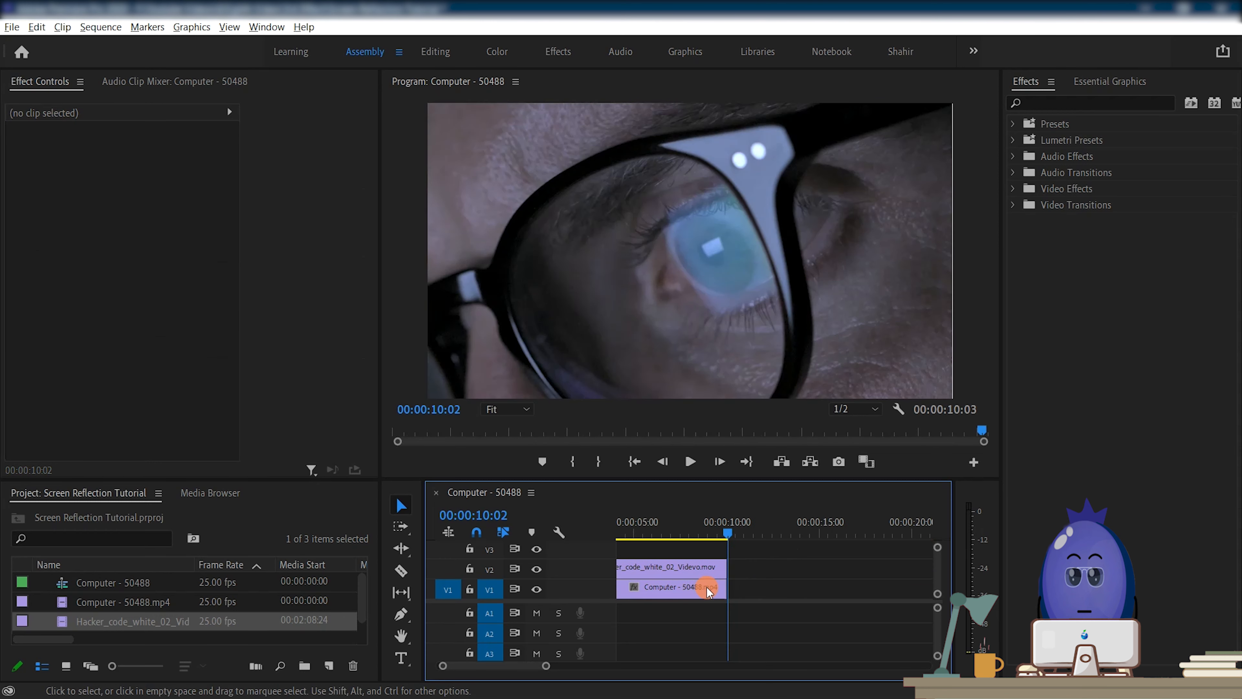
Scale the code clip to 54 and set its opacity to 10% at the start of the sequence.
left_click_drag(718, 533, 565, 554)
scroll(691, 593, "down", 2)
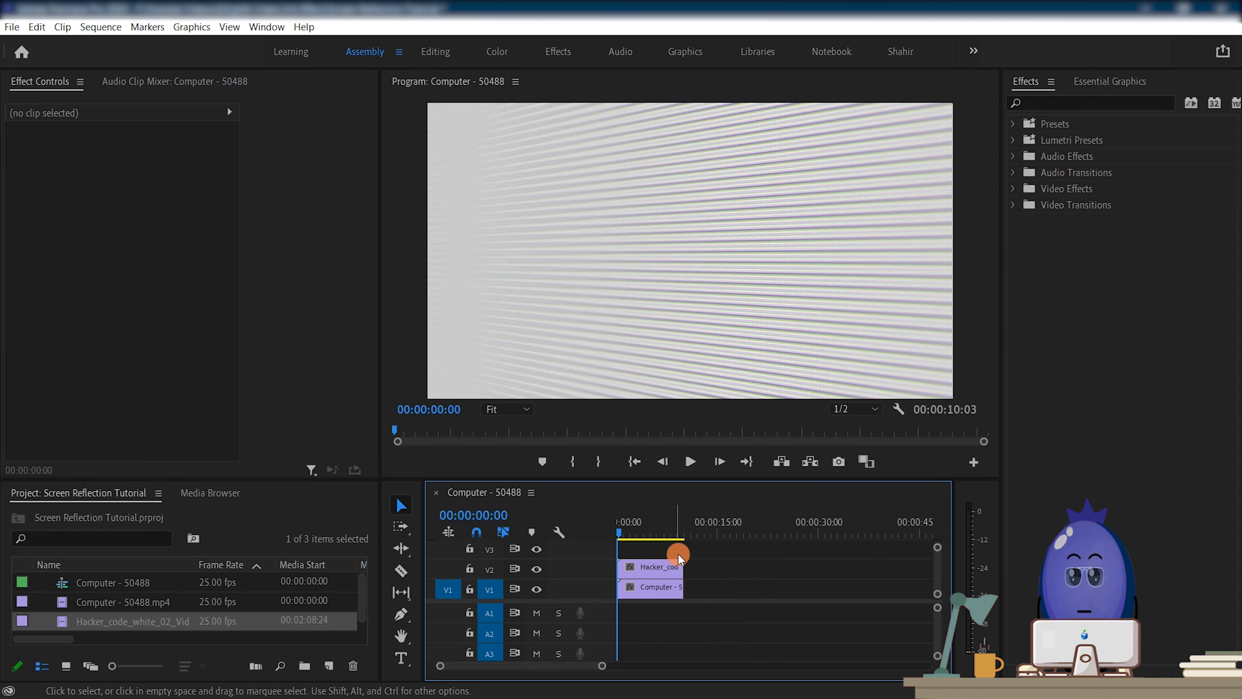
left_click(639, 568)
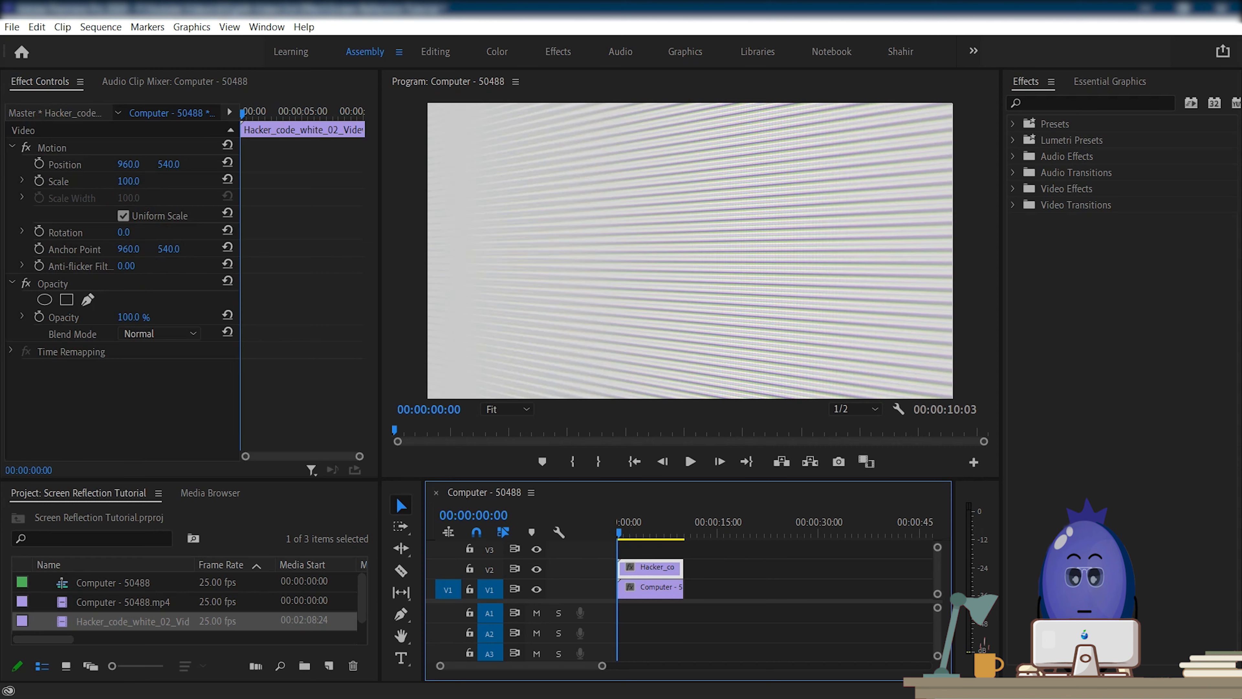
left_click_drag(128, 181, 103, 180)
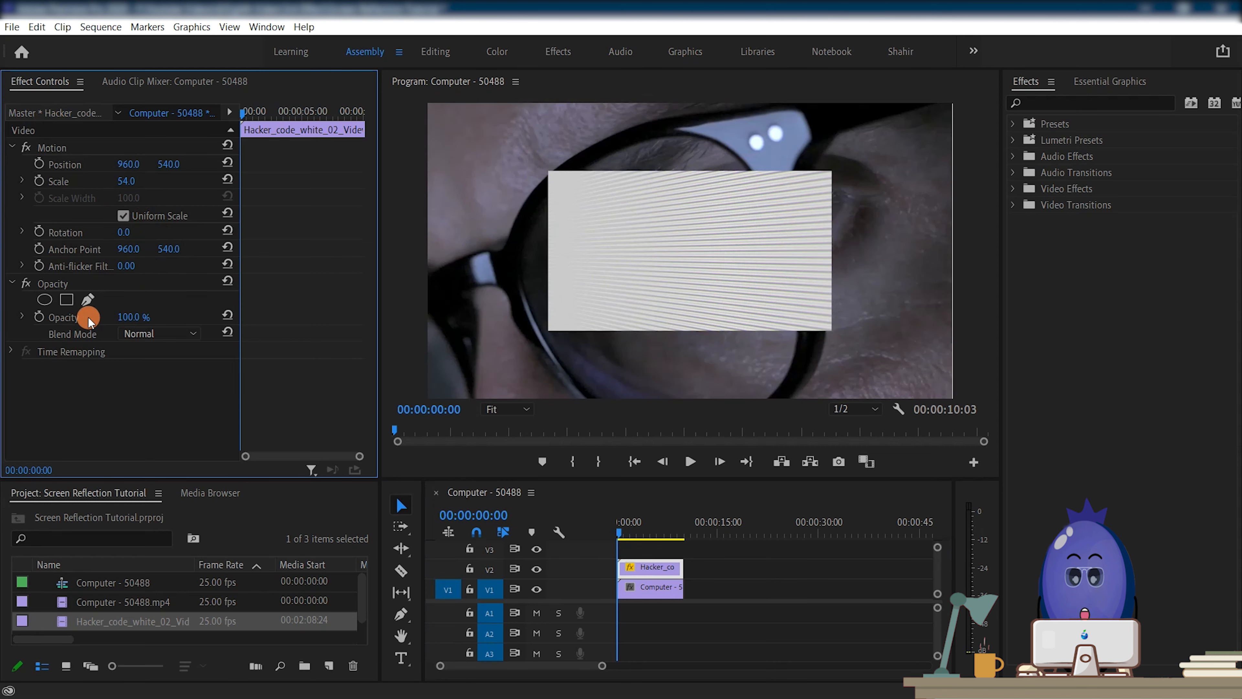
type("10")
key("Return")
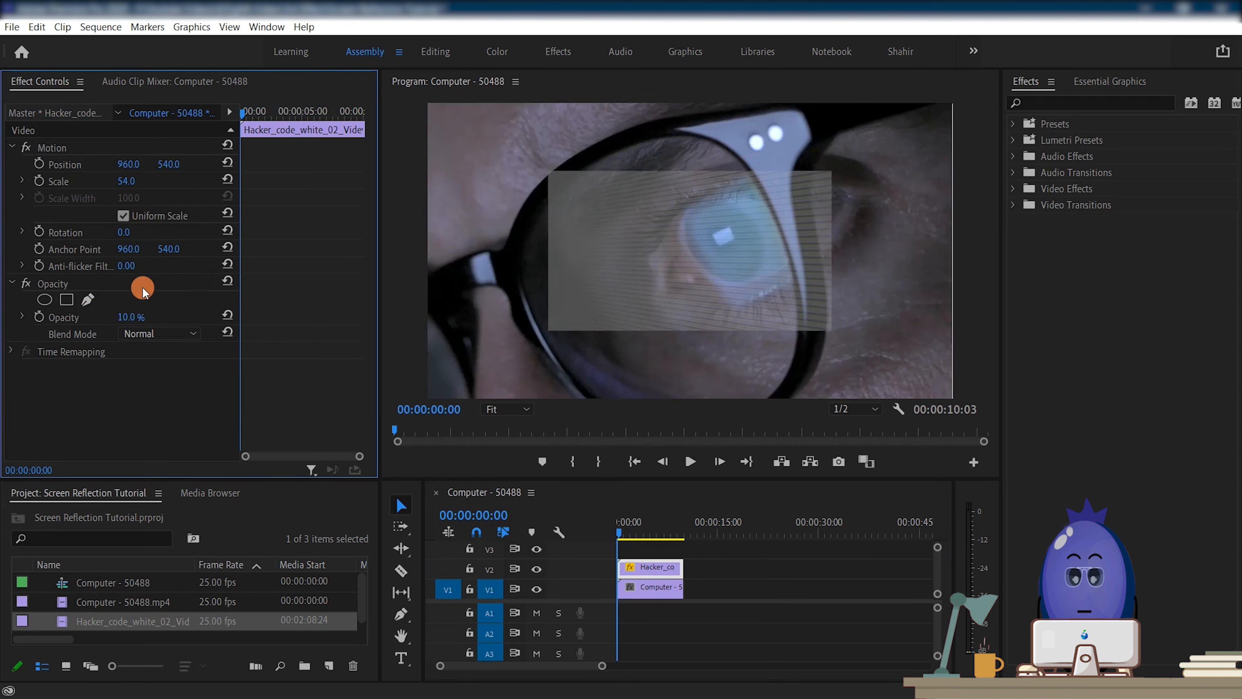
Disable uniform scale and fit the code clip over the glasses lens: rotation -29°, scale height about 100.4, width about 60.6, position about 874.2, 679.1.
left_click(57, 233)
left_click(124, 215)
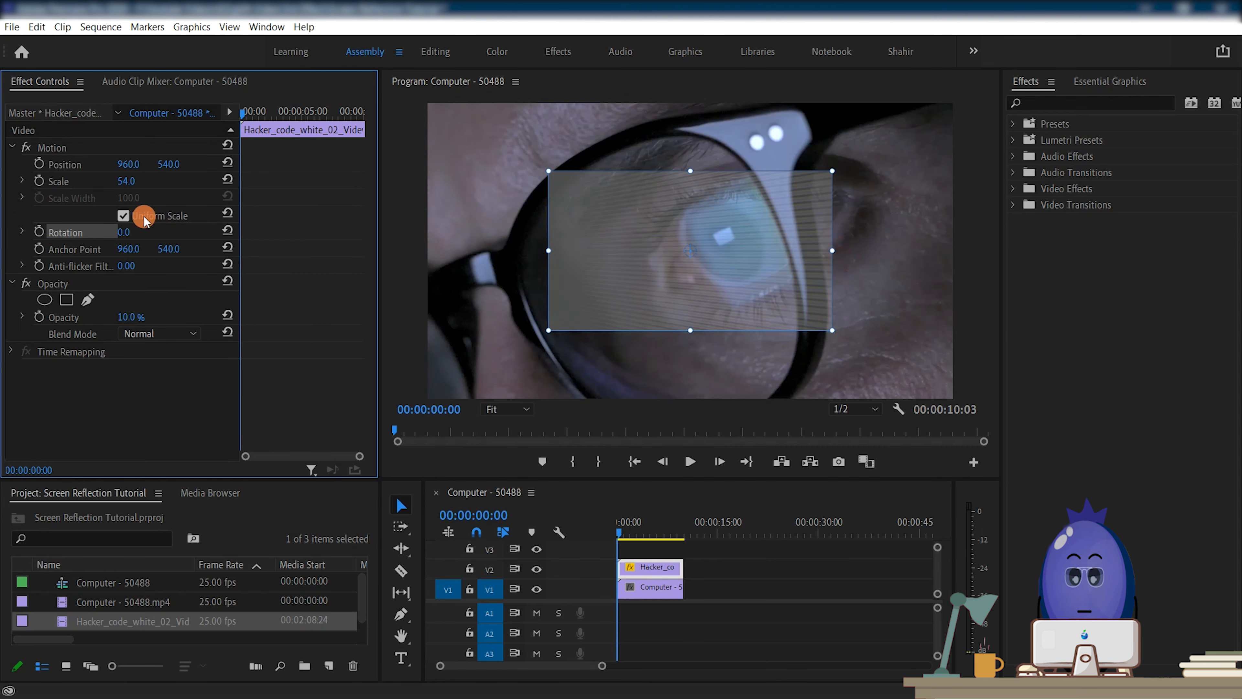
left_click_drag(957, 252, 816, 181)
left_click_drag(762, 234, 729, 248)
left_click_drag(784, 194, 815, 196)
left_click_drag(616, 204, 596, 159)
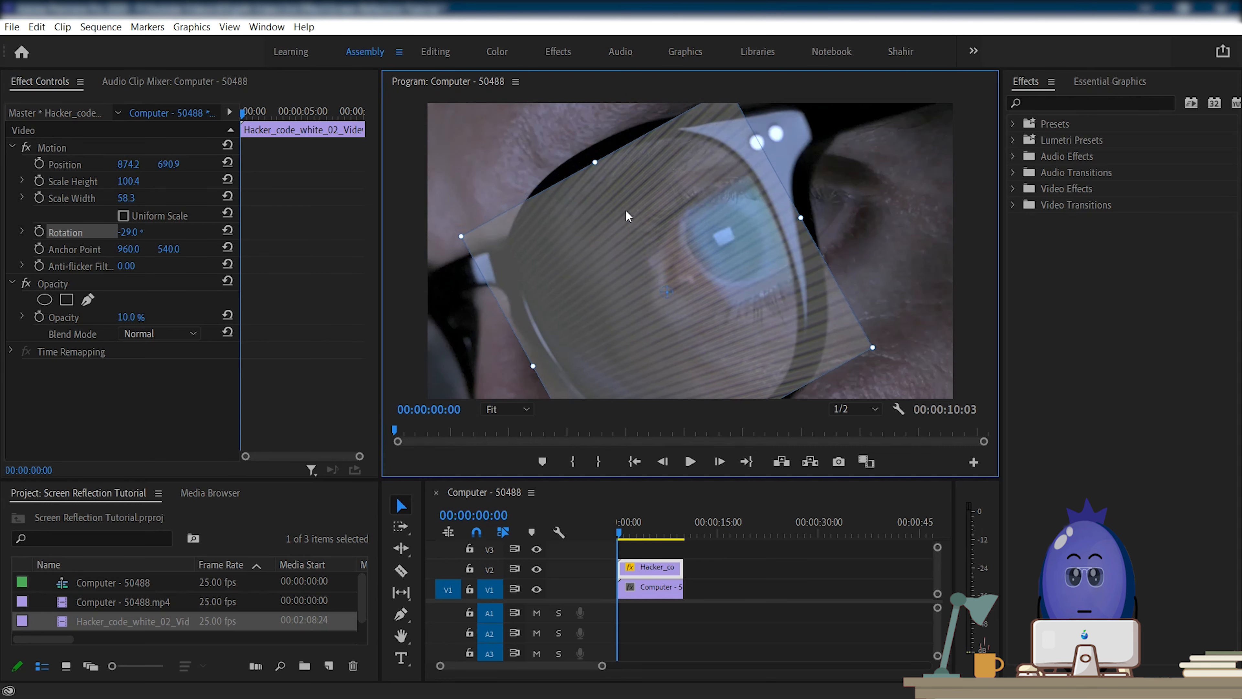
left_click_drag(624, 208, 627, 211)
left_click_drag(618, 533, 654, 530)
left_click_drag(534, 361, 527, 365)
left_click_drag(652, 533, 554, 535)
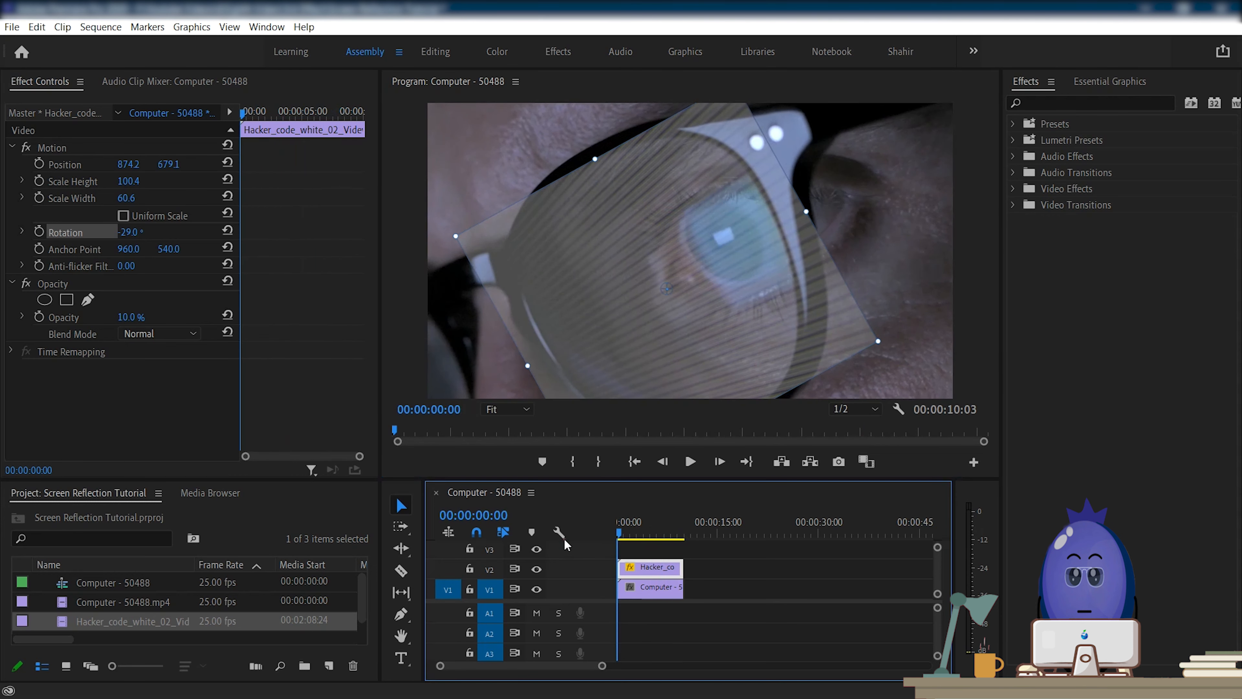
Set the code clip's opacity to 0% at the sequence start.
left_click(734, 563)
left_click(655, 572)
left_click(123, 317)
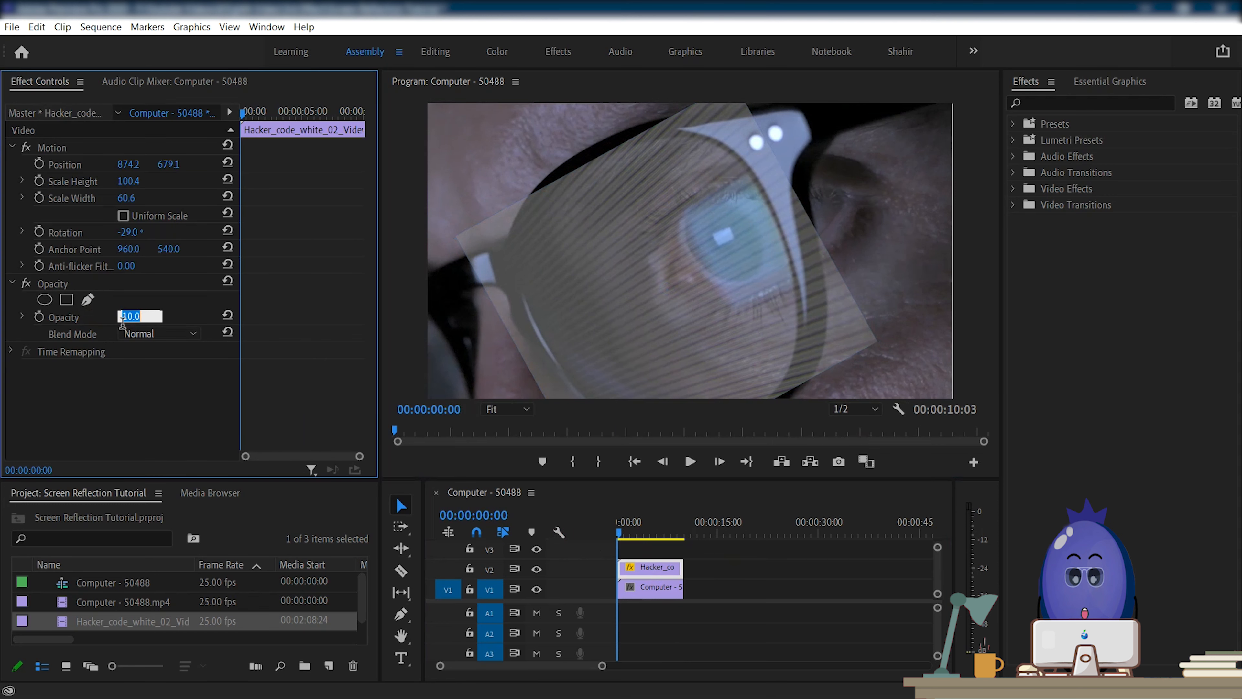
type("0")
key("Return")
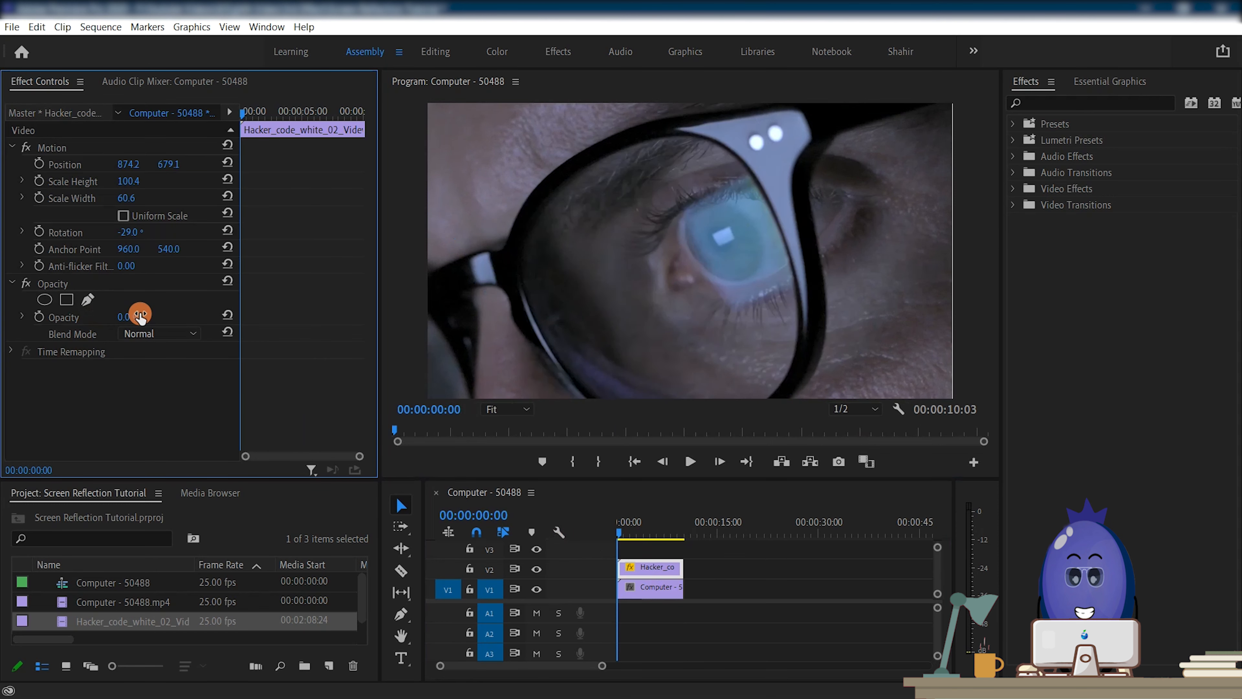
Draw a closed, curved opacity mask on the code clip around the glasses lens, extending it below the frame edge.
left_click(87, 299)
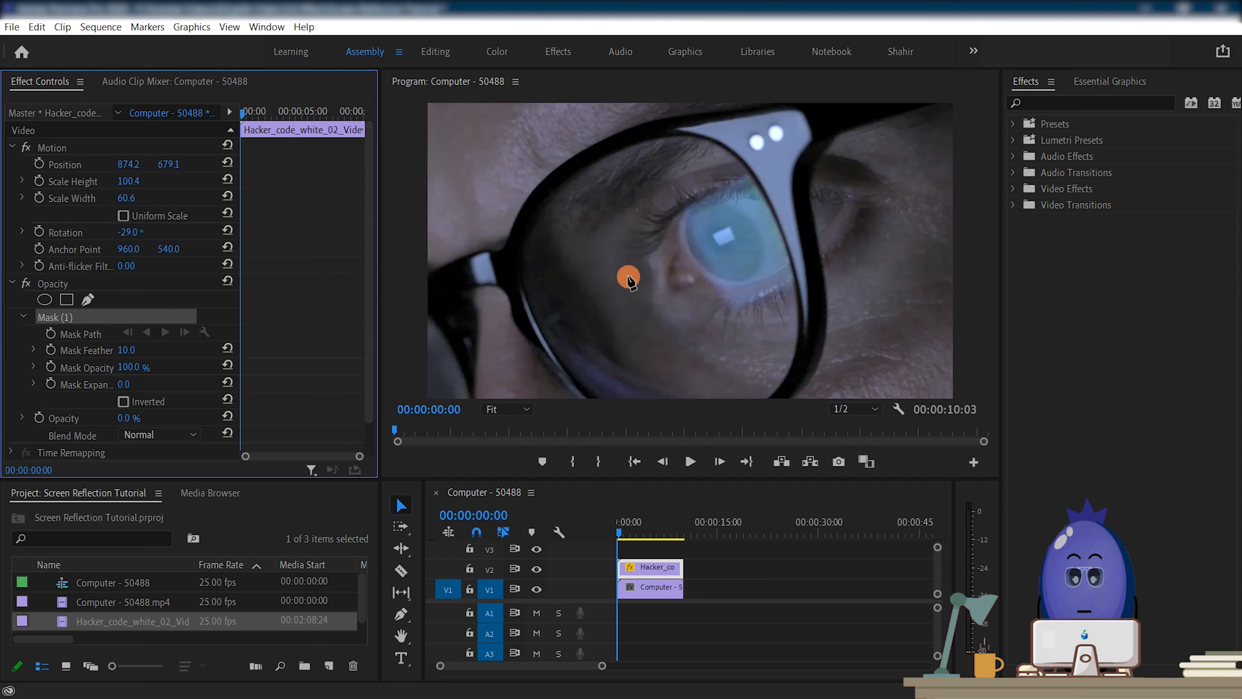
left_click(771, 397)
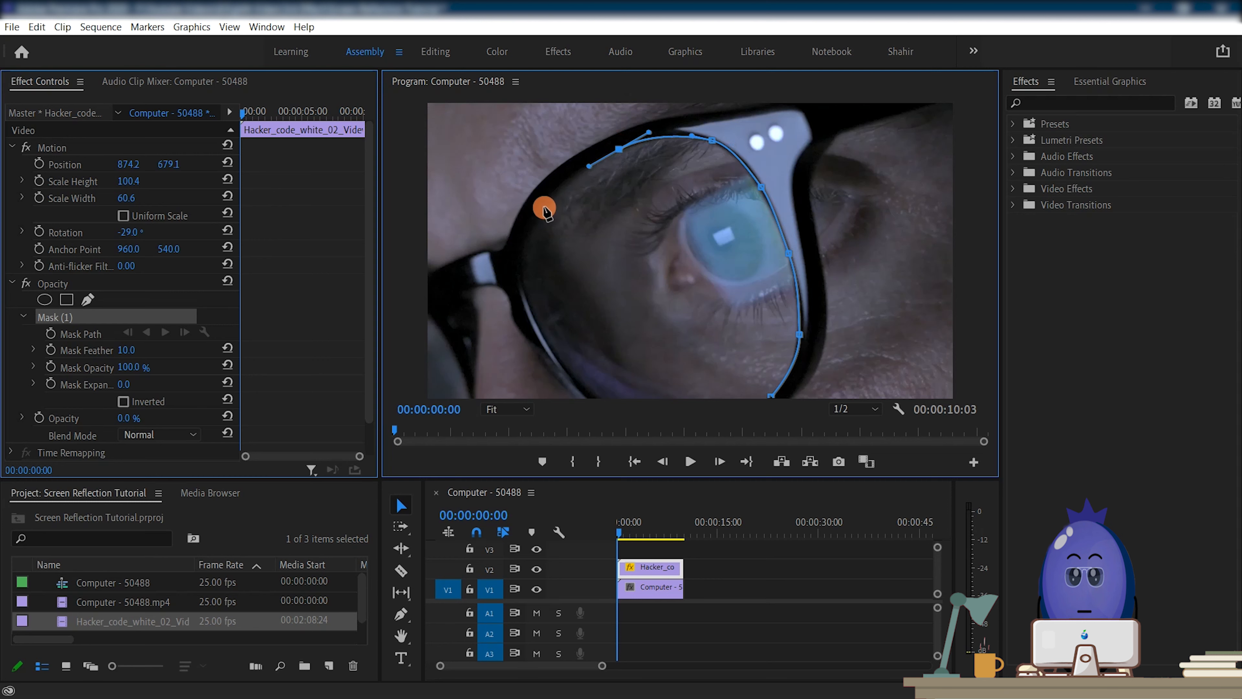
left_click(531, 321)
left_click(553, 363)
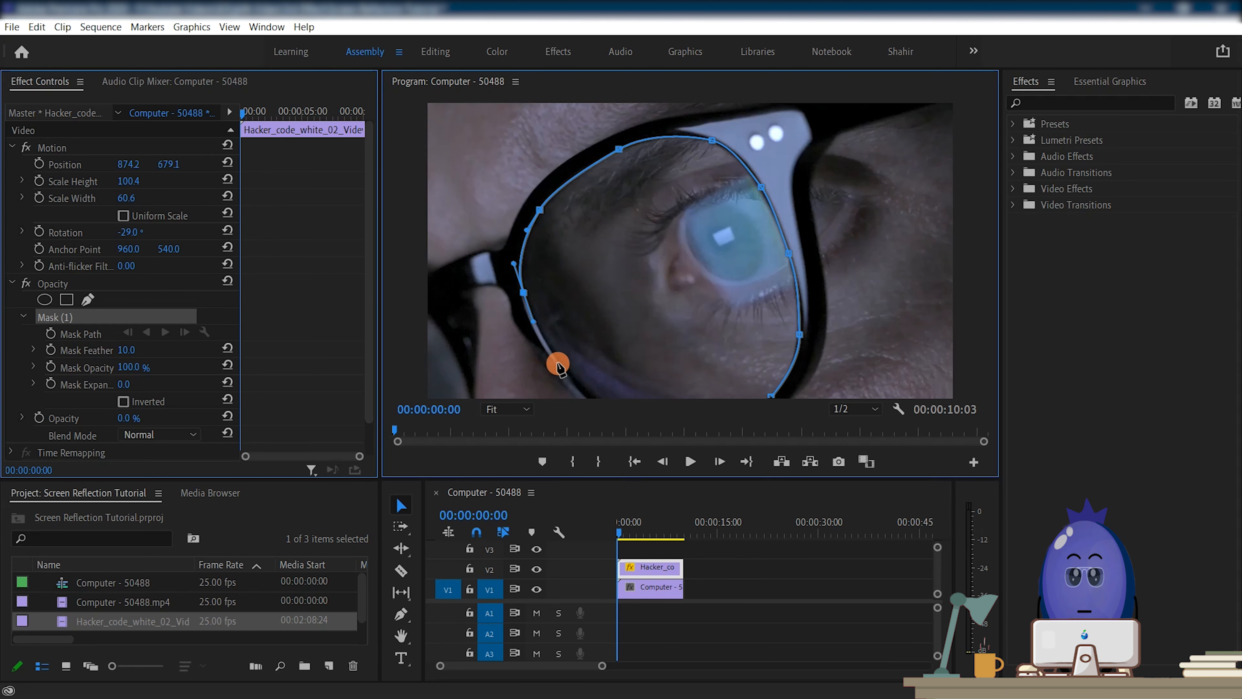
left_click(507, 409)
left_click(486, 444)
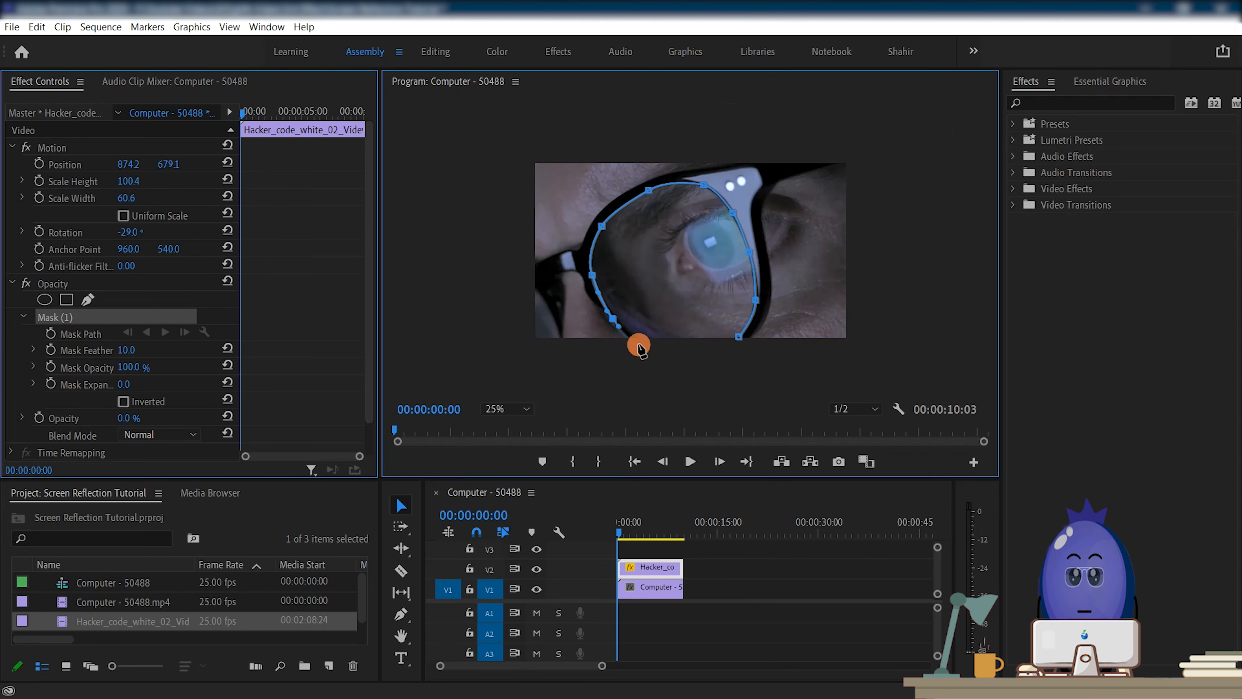
left_click(687, 354)
left_click_drag(739, 337, 811, 351)
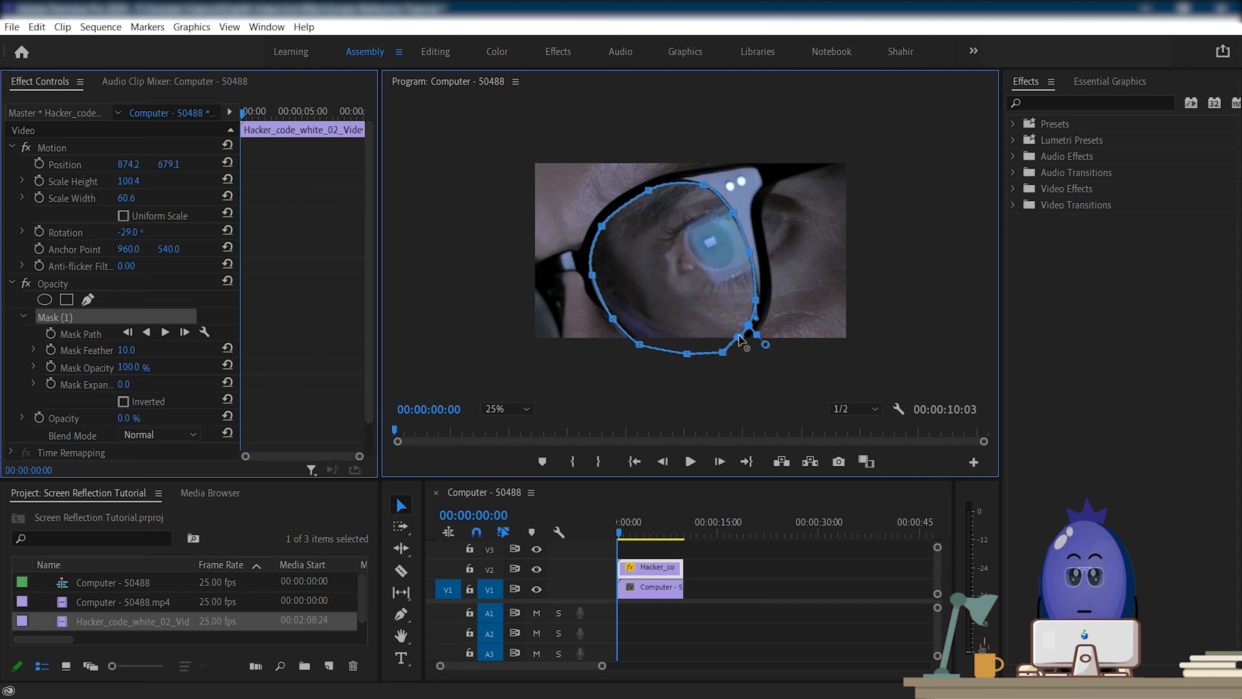
Set the code clip's opacity to 25% and its blend mode to Linear Dodge (Add).
left_click(507, 409)
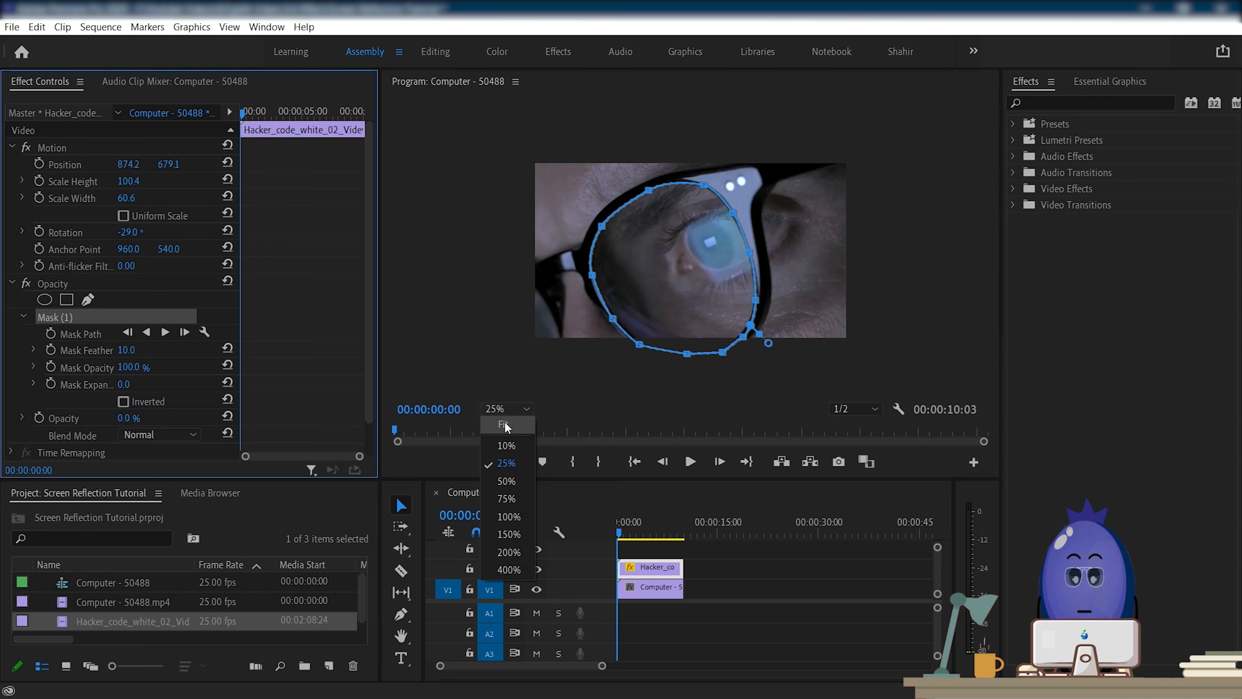
left_click(489, 420)
left_click(125, 418)
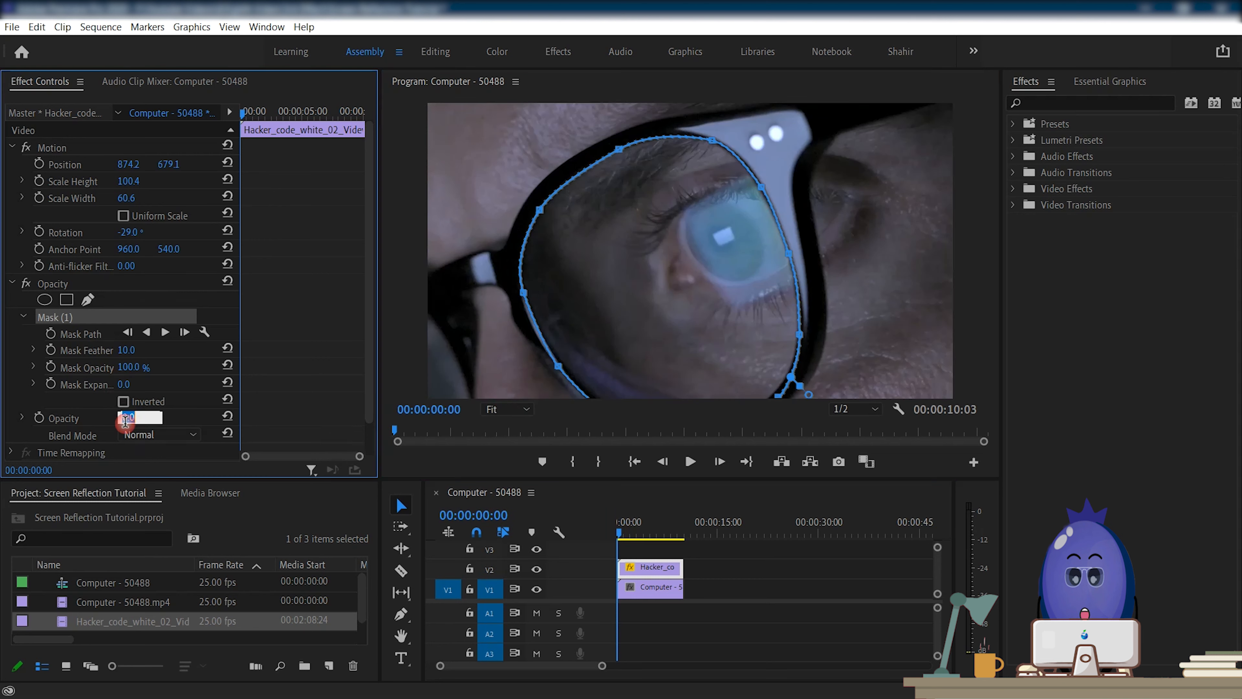
key("Return")
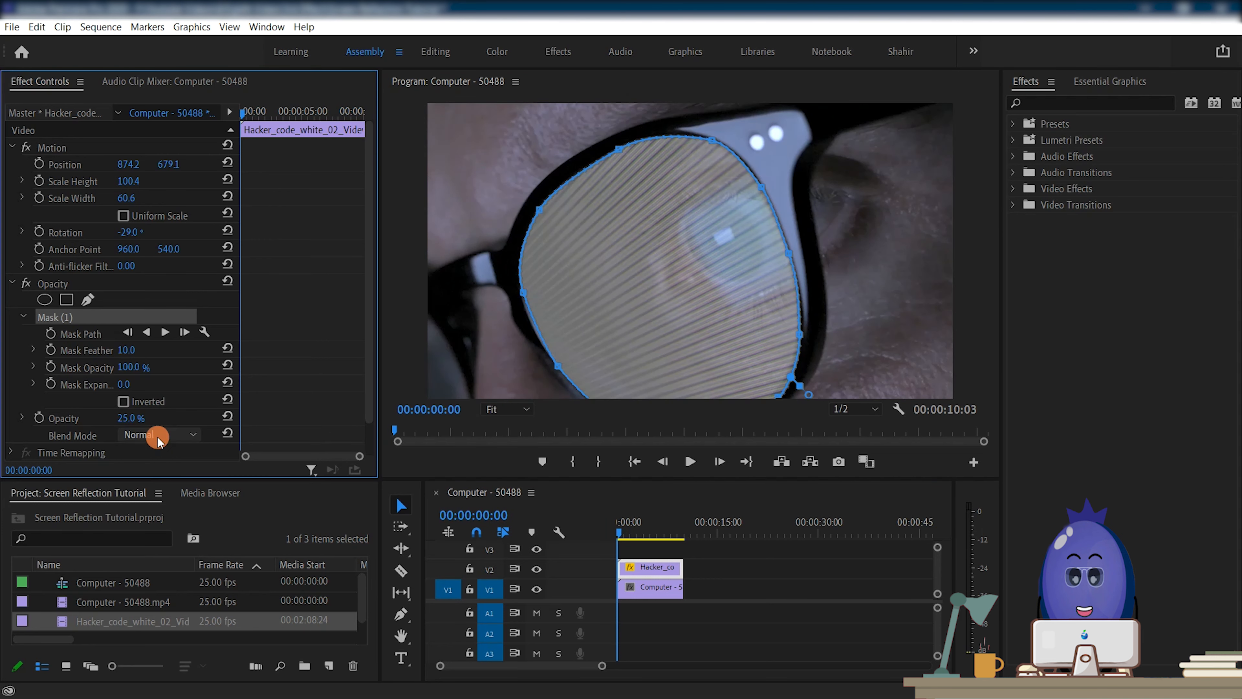
left_click(158, 434)
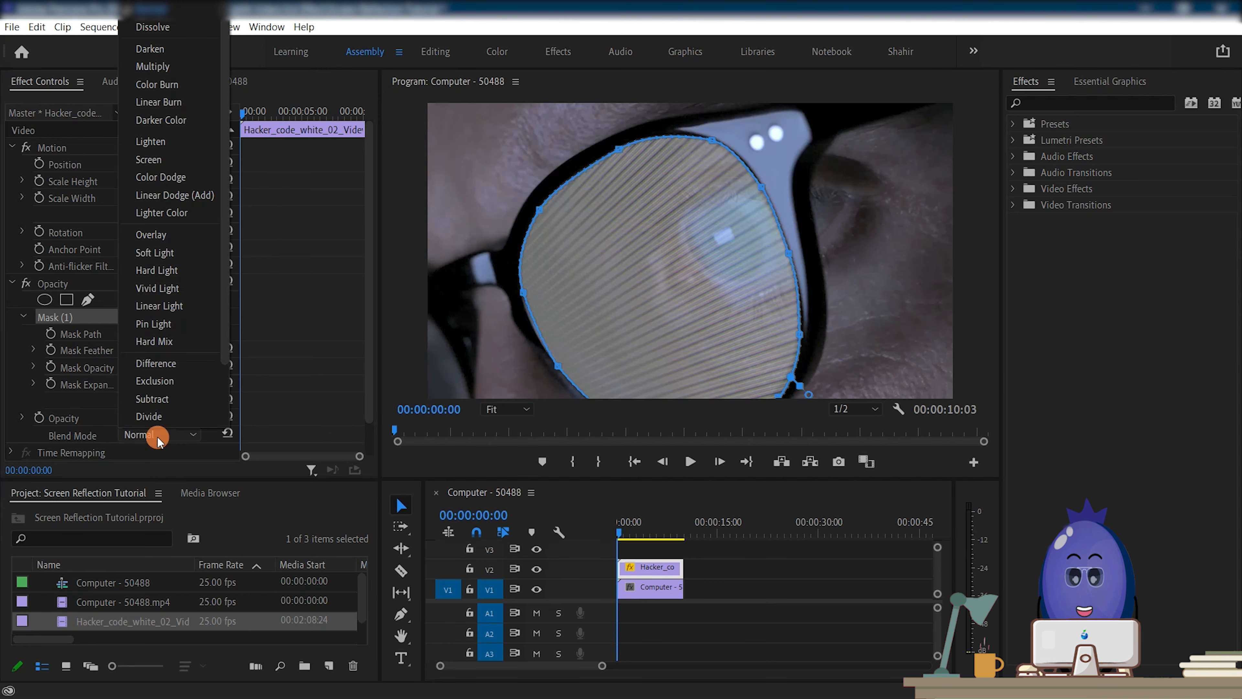
left_click(156, 194)
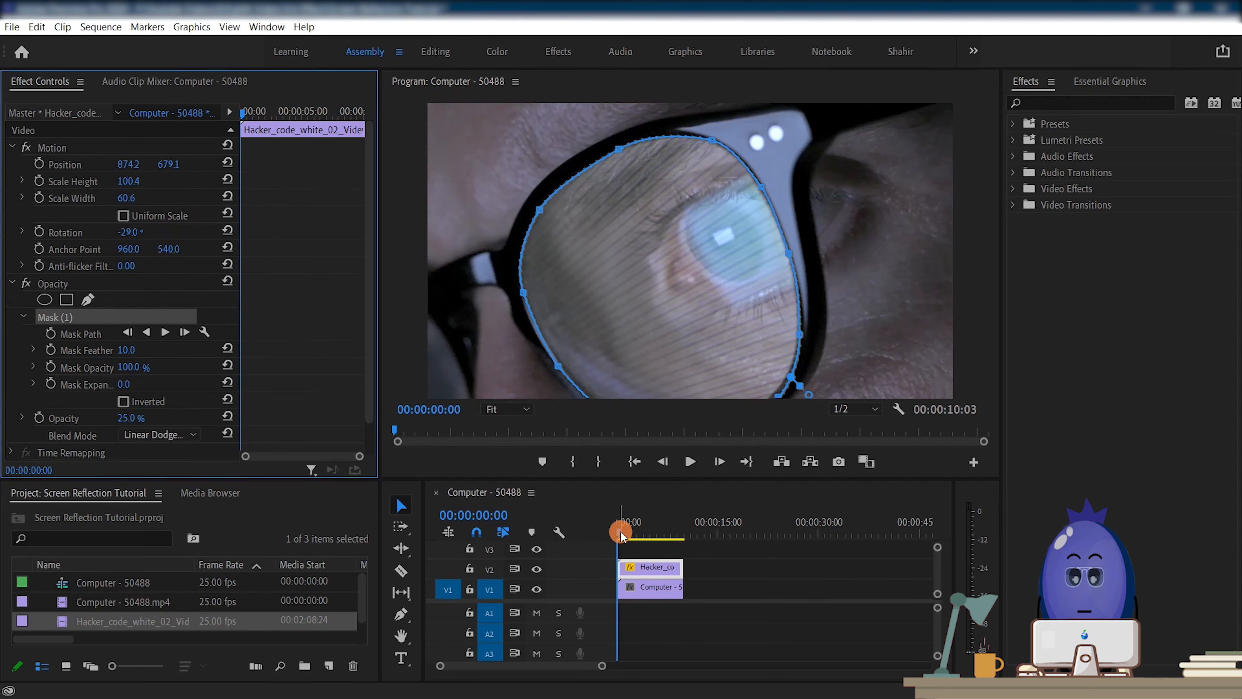
Check the reflection with the mask outline hidden, and lower the code clip's opacity to 20%.
left_click_drag(757, 549, 751, 564)
left_click(633, 561)
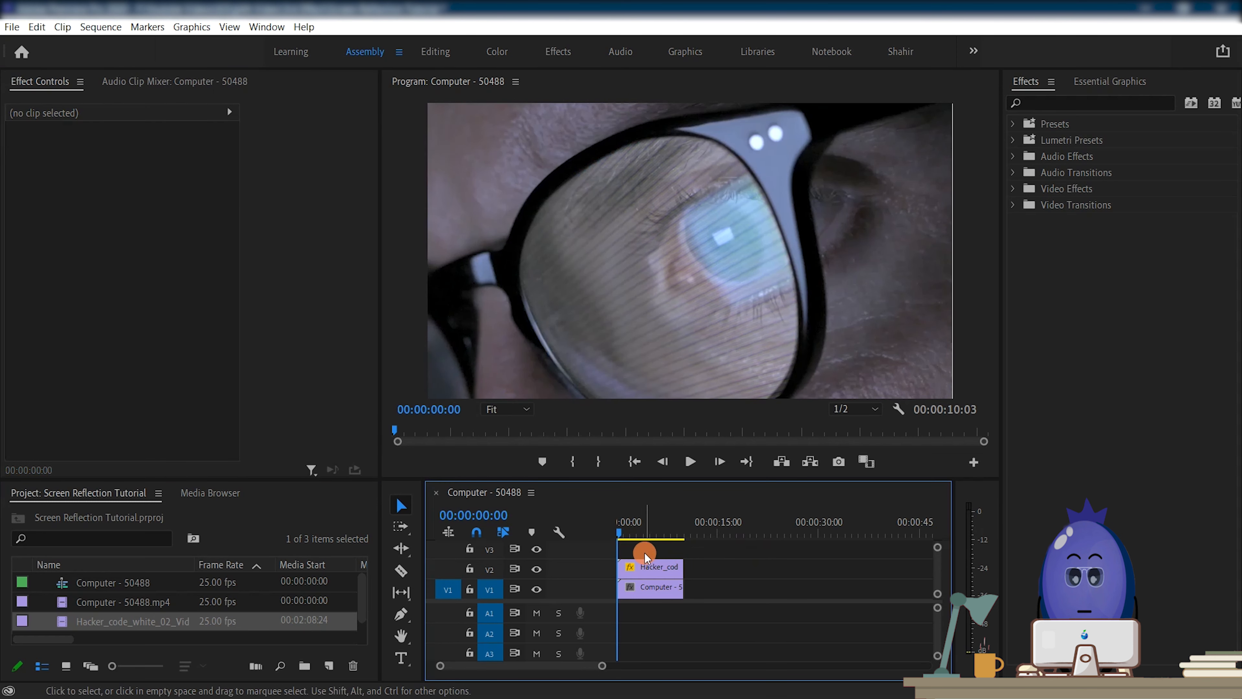
left_click(651, 566)
left_click(123, 418)
type("20")
key("Return")
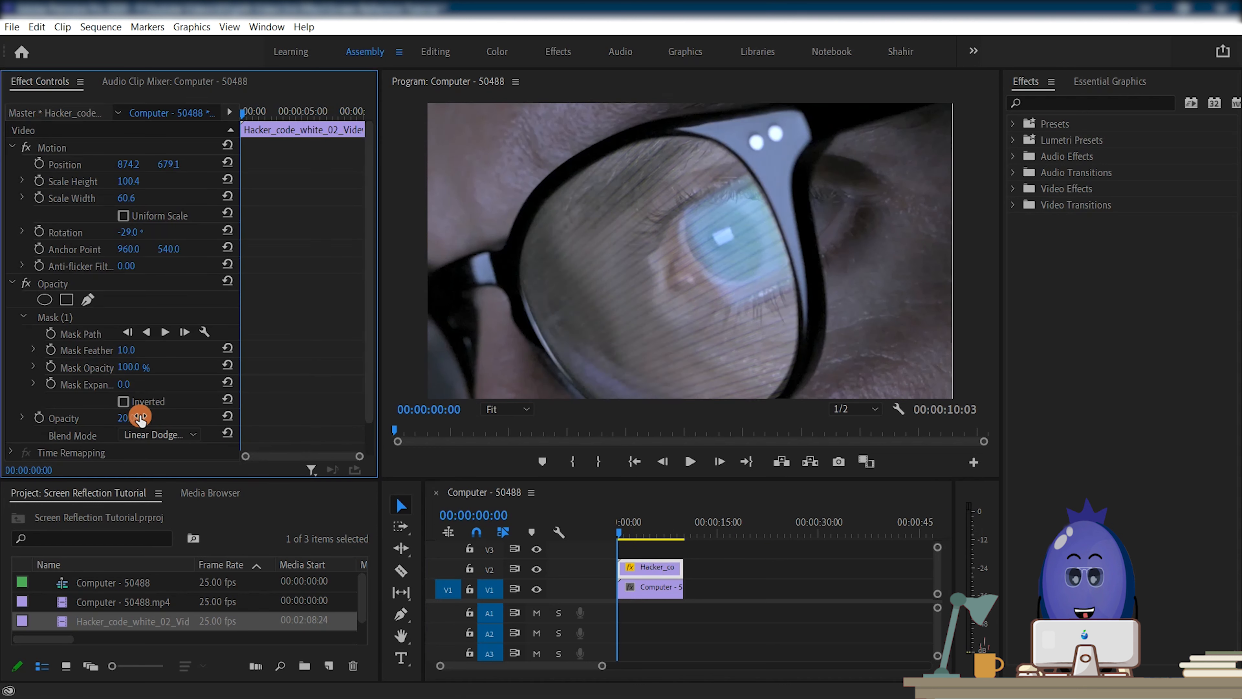
Start keyframing the mask path at 00:00:00:00 and move the mask slightly up to realign with the lens at 00:00:00:10.
left_click(49, 335)
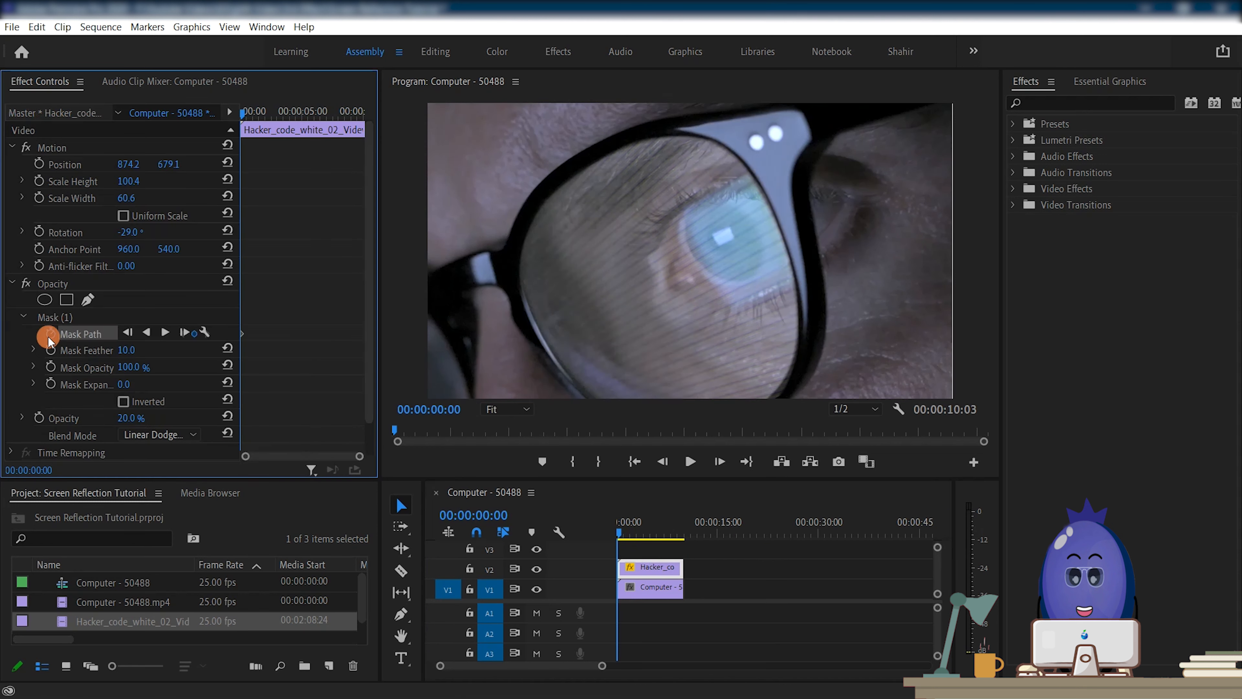
key("Right")
key("Right")
key("Right")
key("Right")
key("Right")
key("Right")
key("Right")
key("Right")
key("Right")
key("Right")
key("Right")
key("Right")
key("Right")
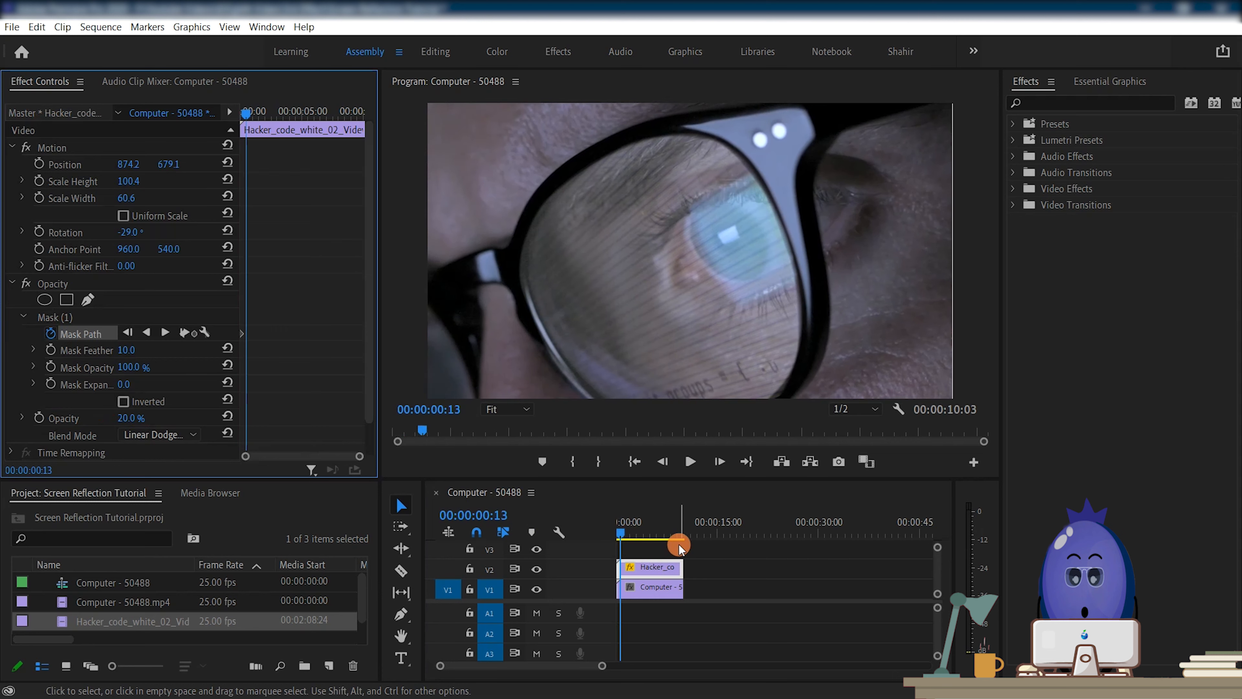
key("Left")
key("Left")
key("Left")
left_click(64, 316)
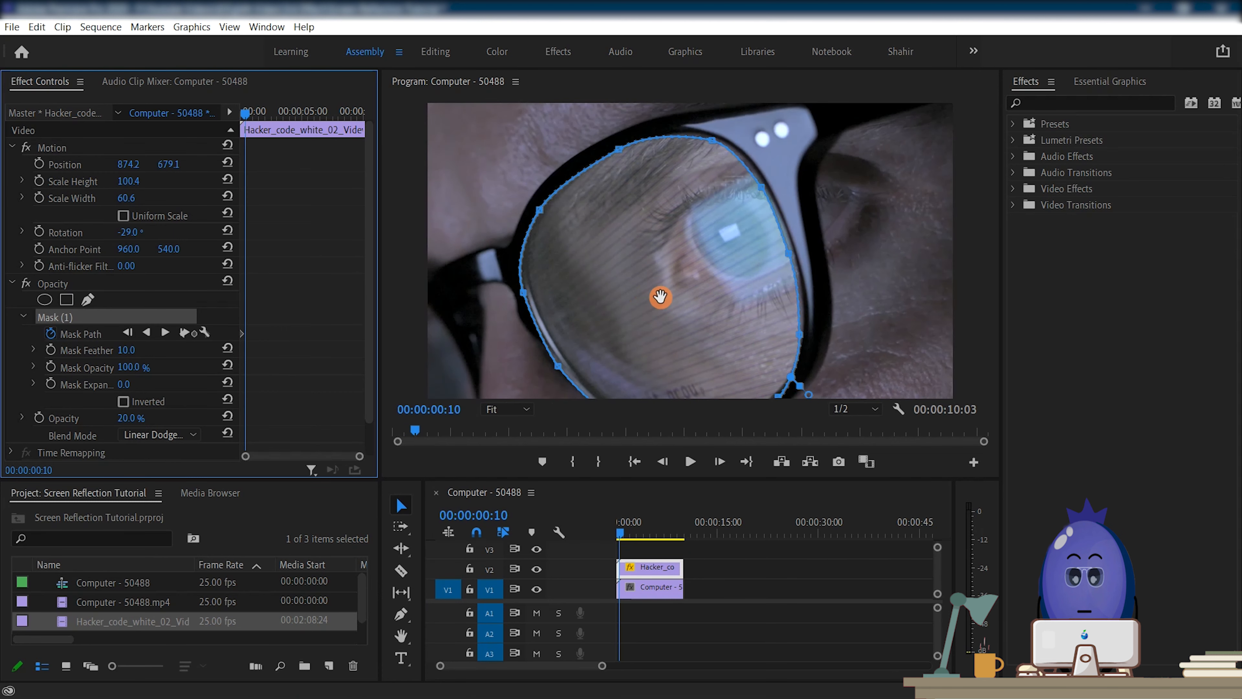
left_click_drag(660, 297, 664, 286)
Advance frame by frame from 00:00:00:10 and check the mask's alignment with the glasses lens.
key("Right")
key("Right")
key("Right")
key("Right")
key("Right")
key("Right")
key("Right")
key("Right")
key("Right")
key("Right")
key("Right")
key("Right")
key("Right")
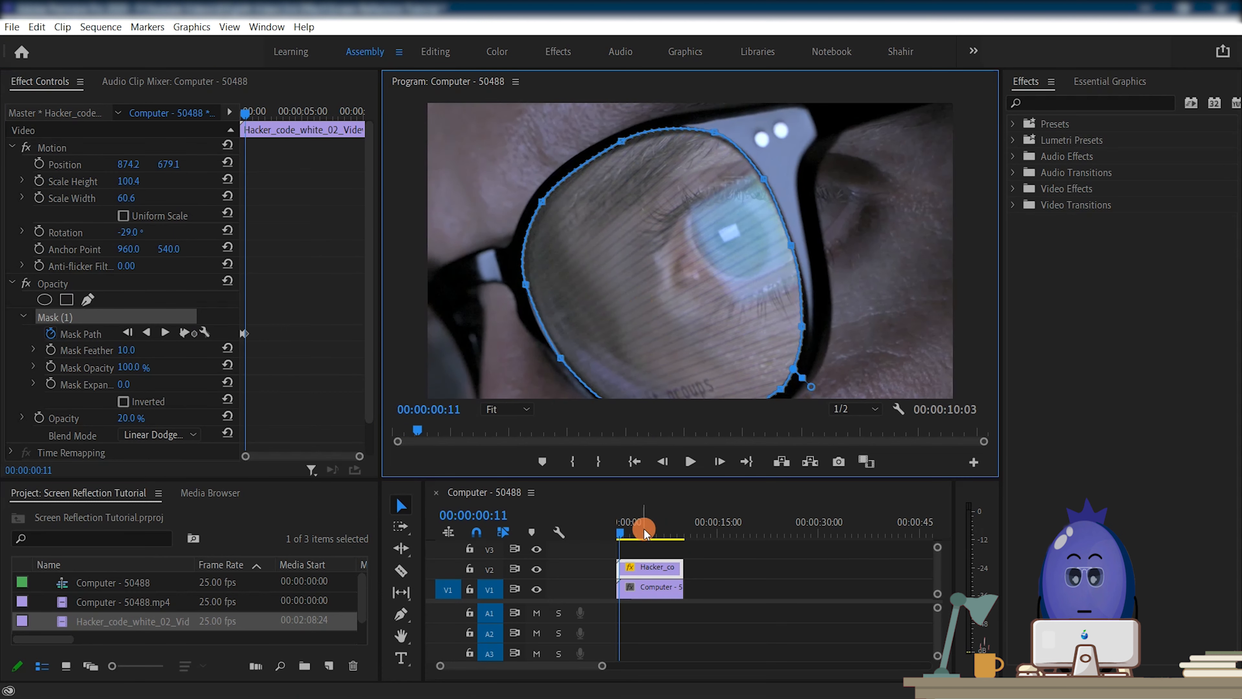
Advance frame by frame from 00:00:00:11 to the clip's end, keyframing the mask path to follow the glasses lens, and return to 00:00:00:00.
key("Right")
key("Right")
key("Right")
key("Right")
key("Right")
key("Right")
key("Right")
key("Right")
key("Right")
key("Right")
key("Right")
key("Right")
key("Right")
key("Right")
key("Right")
key("Right")
key("Right")
key("Right")
key("Right")
key("Right")
key("Right")
key("Right")
left_click_drag(772, 338, 726, 357)
key("Right")
key("Right")
key("Right")
key("Right")
key("Right")
key("Right")
key("Right")
key("Right")
key("Right")
key("Right")
key("Right")
key("Right")
key("Right")
key("Right")
key("Right")
key("Right")
key("Right")
key("Right")
key("Right")
key("Right")
key("Right")
key("Right")
key("Right")
key("Right")
key("Right")
key("Right")
key("Right")
key("Right")
key("Right")
key("Right")
key("Right")
key("Right")
key("Right")
key("Right")
key("Right")
key("Right")
key("Right")
key("Right")
key("Right")
key("Right")
key("Right")
key("Right")
key("Right")
key("Right")
key("Right")
key("Right")
key("Right")
key("Right")
key("Right")
key("Right")
key("Right")
key("Right")
key("Right")
key("Right")
key("Right")
key("Right")
key("Right")
key("Right")
key("Right")
key("Right")
key("Right")
key("Right")
key("Right")
key("Right")
key("Right")
key("Right")
key("Right")
key("Right")
key("Right")
key("Right")
key("Right")
key("Right")
key("Right")
key("Right")
key("Right")
key("Right")
key("Right")
key("Right")
key("Right")
key("Right")
key("Right")
key("Right")
key("Right")
key("Right")
key("Right")
key("Right")
key("Right")
left_click_drag(723, 358, 714, 366)
key("Right")
key("Right")
key("Right")
key("Right")
key("Right")
key("Right")
key("Right")
key("Right")
key("Right")
key("Right")
key("Right")
key("Right")
key("Right")
key("Right")
key("Right")
key("Right")
key("Right")
key("Right")
key("Right")
key("Right")
key("Right")
key("Right")
key("Right")
key("Right")
key("Right")
key("Right")
key("Right")
key("Right")
key("Right")
key("Right")
key("Right")
key("Right")
key("Right")
key("Right")
key("Right")
key("Right")
key("Right")
key("Right")
key("Right")
key("Right")
key("Right")
key("Right")
key("Right")
key("Right")
key("Right")
key("Right")
key("Right")
key("Right")
key("Right")
key("Right")
key("Right")
key("Right")
key("Right")
key("Right")
key("Right")
key("Right")
key("Right")
key("Right")
key("Right")
key("Right")
key("Right")
key("Right")
key("Right")
key("Right")
key("Right")
key("Right")
key("Right")
key("Right")
key("Right")
key("Right")
key("Right")
key("Right")
key("Right")
key("Right")
key("Right")
key("Right")
key("Right")
key("Right")
left_click_drag(709, 366, 704, 370)
key("Right")
key("Right")
key("Right")
key("Right")
key("Right")
key("Right")
key("Right")
key("Right")
key("Right")
key("Right")
key("Right")
key("Right")
key("Right")
key("Right")
key("Right")
left_click_drag(682, 533, 473, 545)
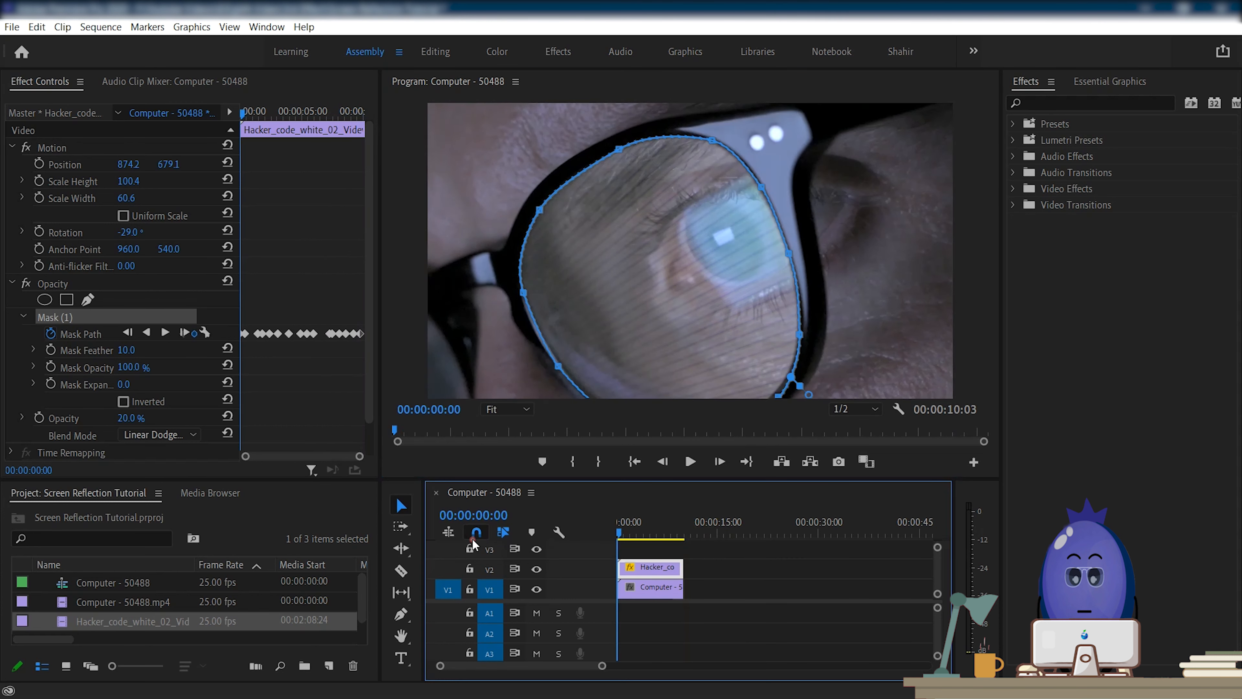
Set the feather of the lens mask on the code clip to 30.
left_click(126, 353)
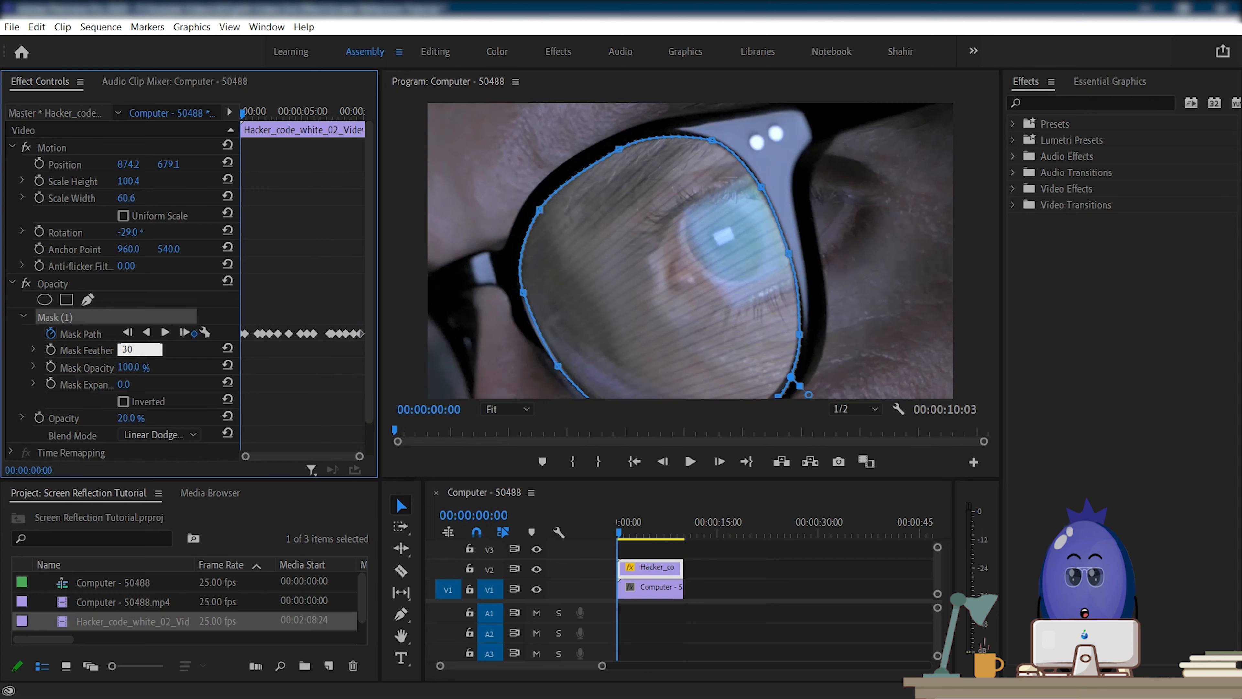
type("30")
key("Return")
left_click(811, 595)
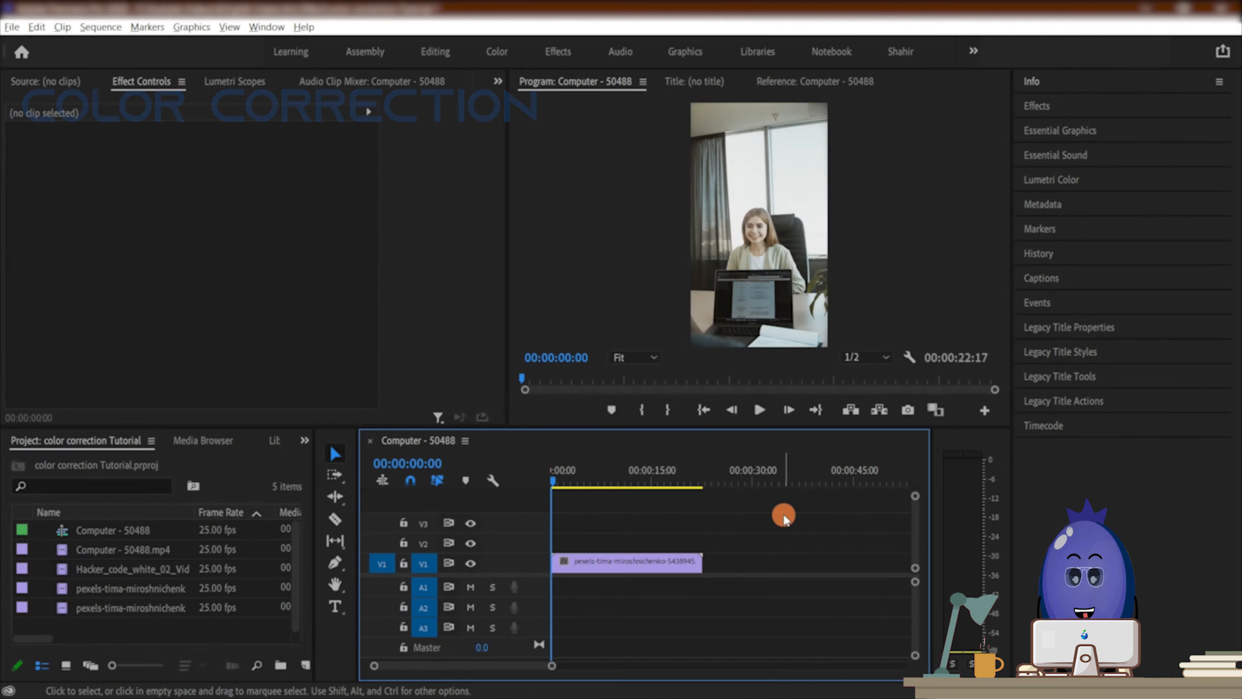
Try a Lumetri Color exposure of 2.3 on the whole office clip, and reset the exposure.
left_click(638, 357)
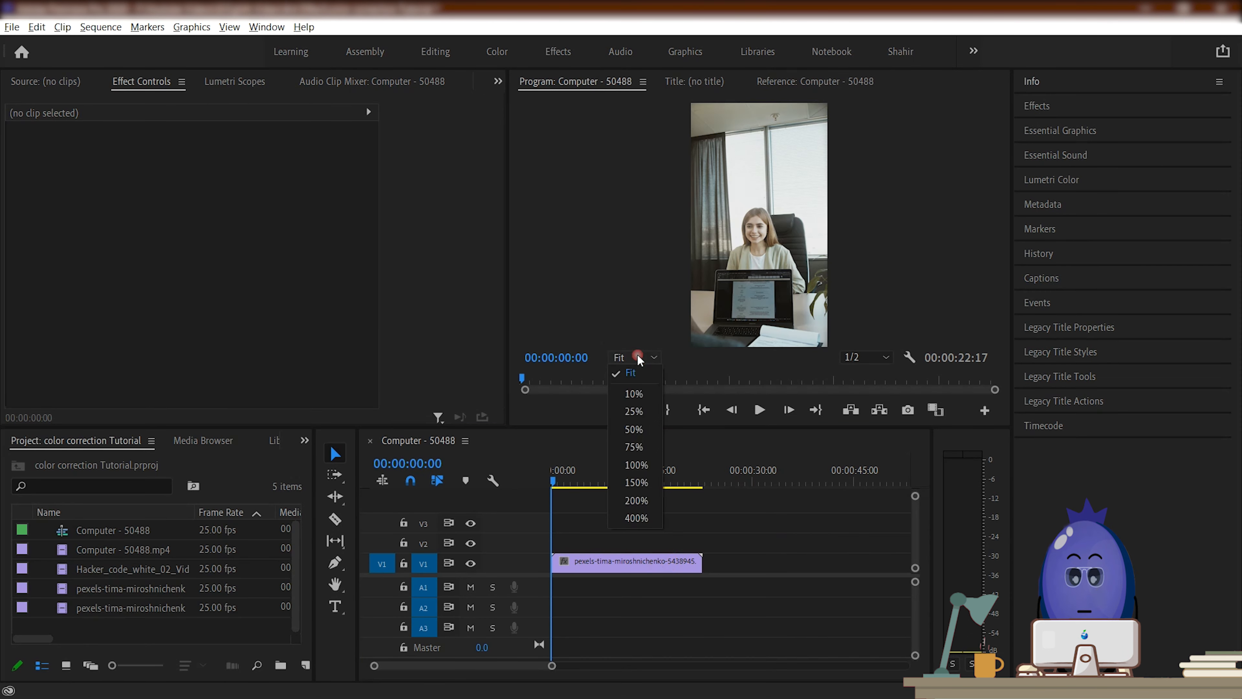
left_click(631, 412)
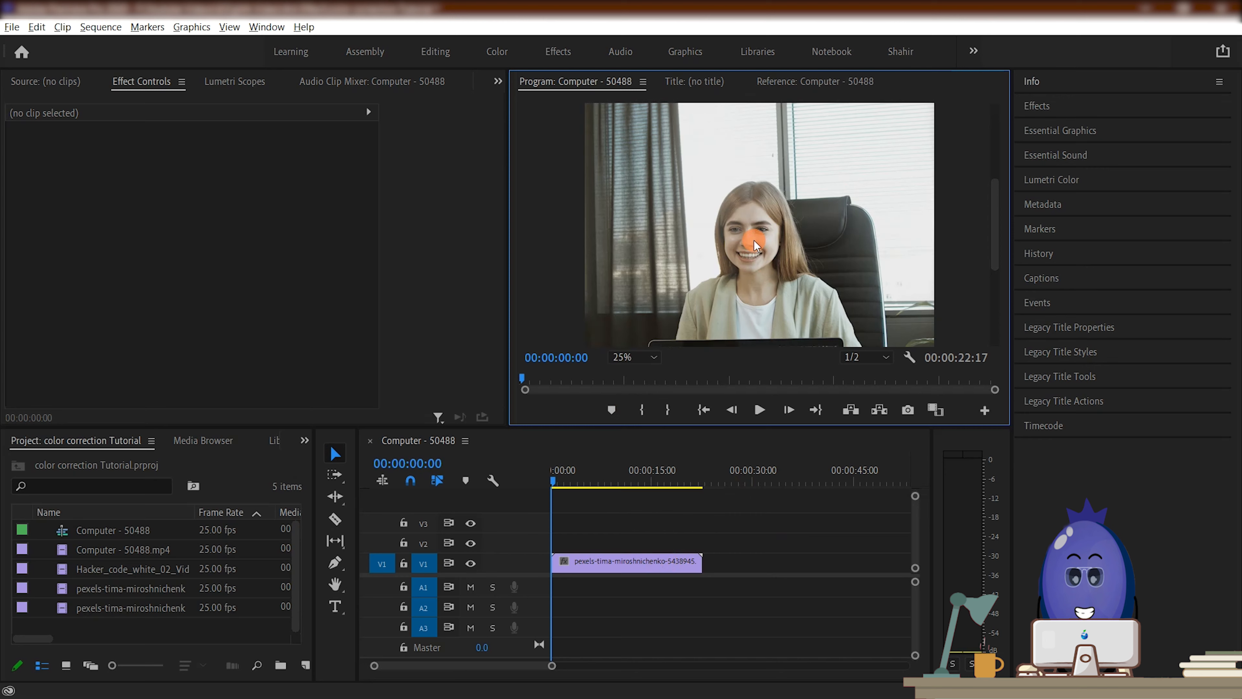
left_click(1058, 180)
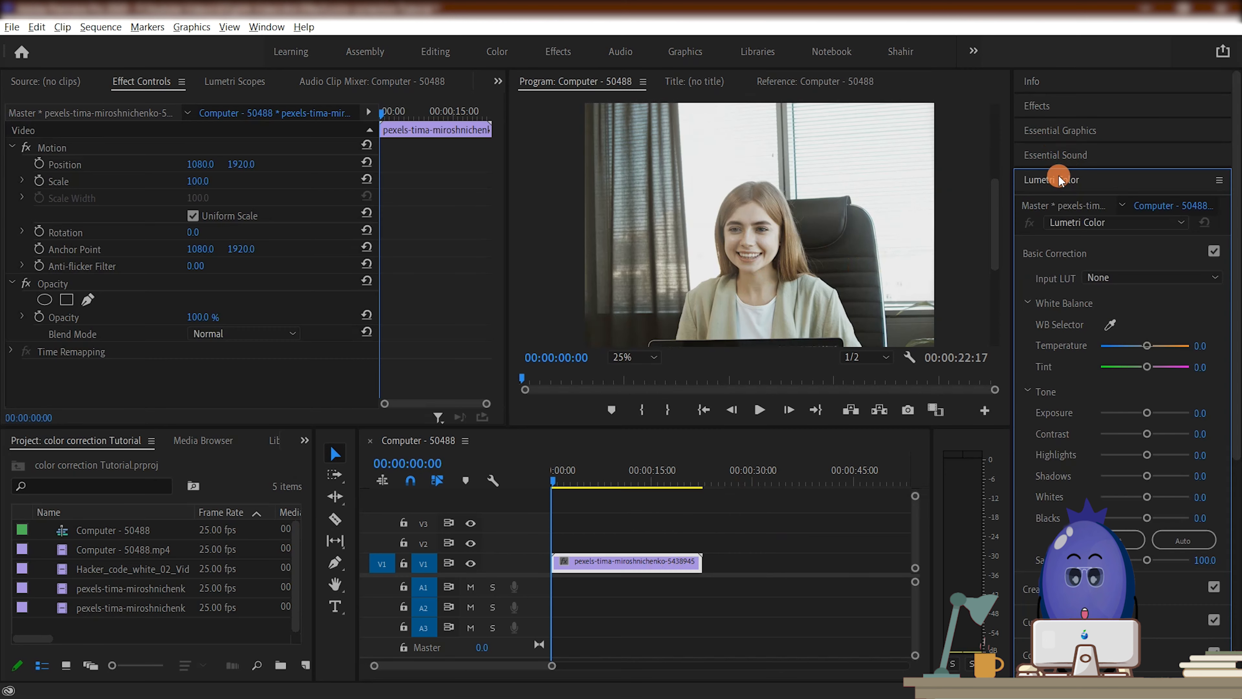
left_click_drag(1149, 412, 1164, 417)
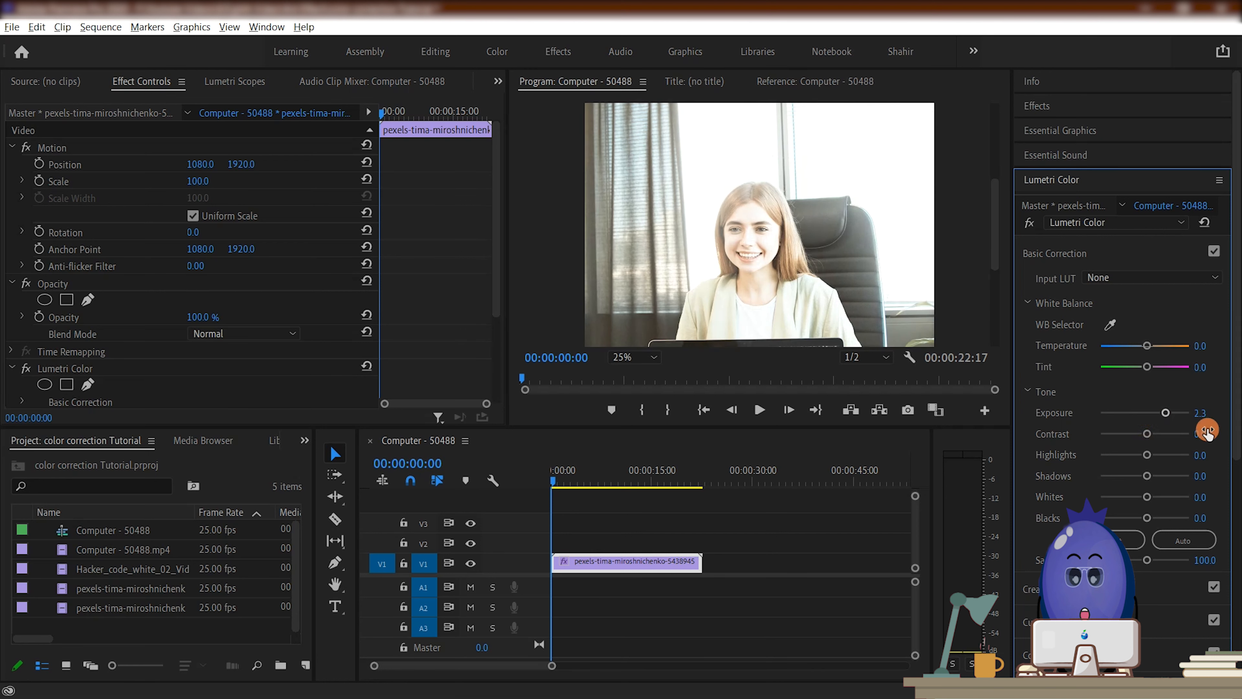
double_click(1200, 413)
left_click(1054, 179)
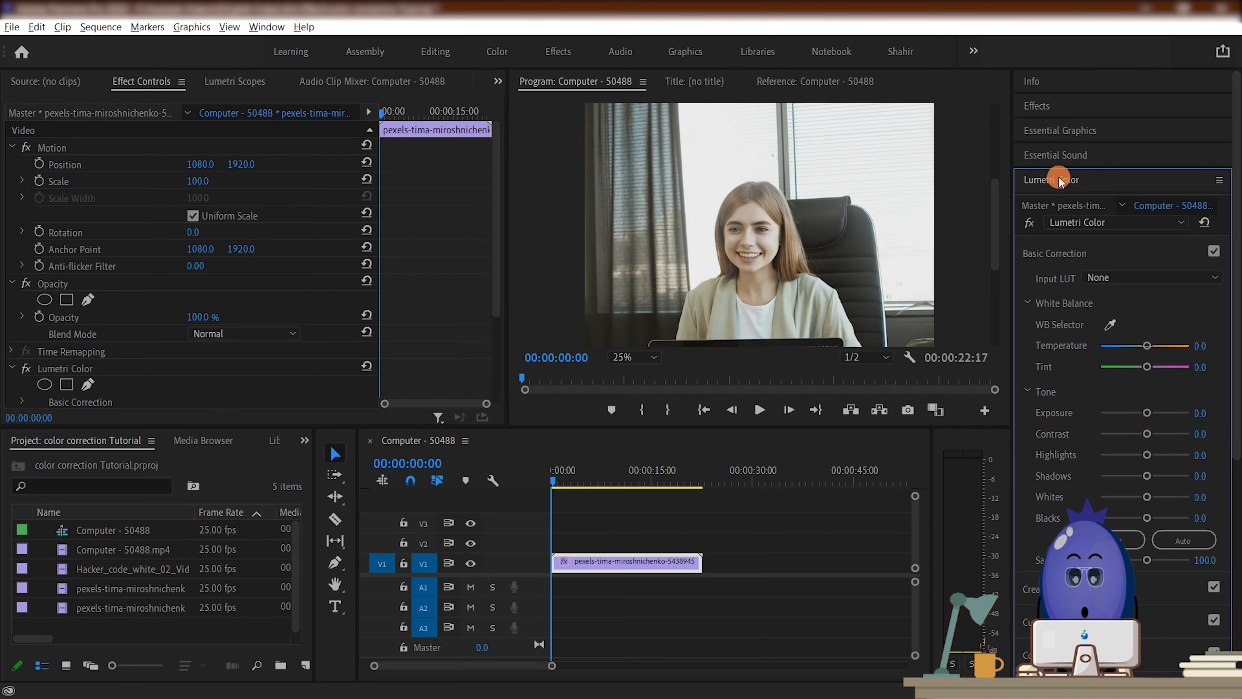
Find the Lumetri Color video effect and apply it to the office clip on track V1.
left_click(1038, 106)
left_click(1076, 128)
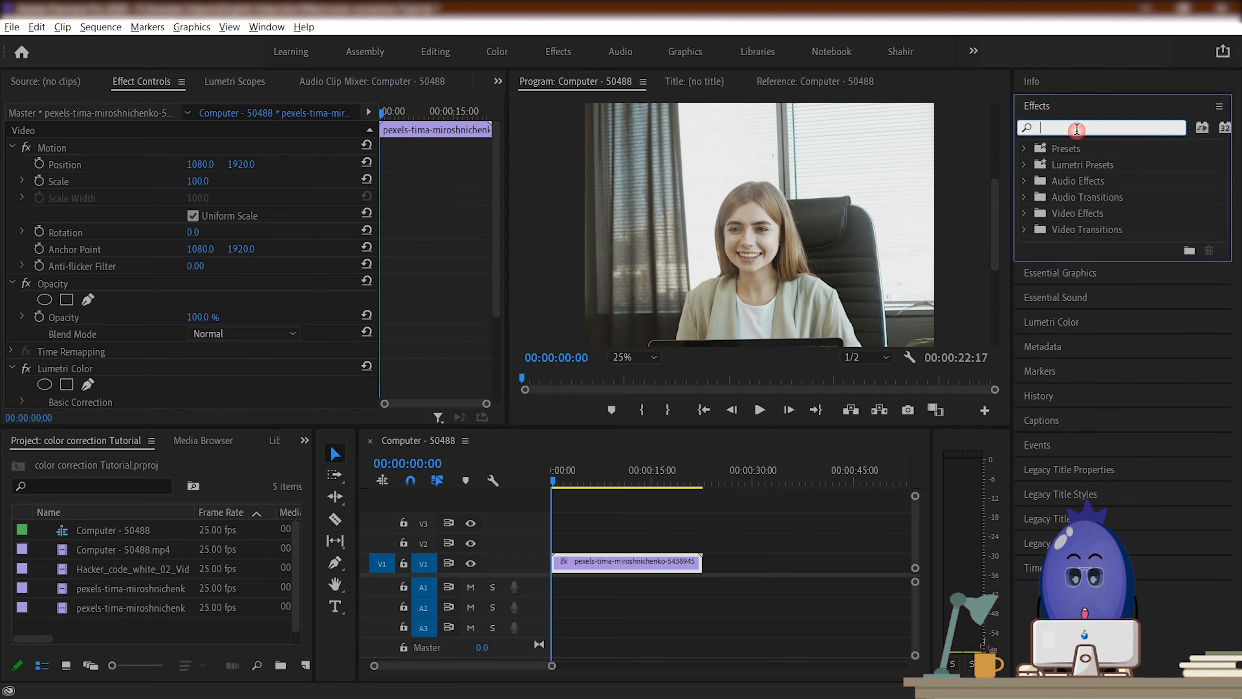
type("lumetri")
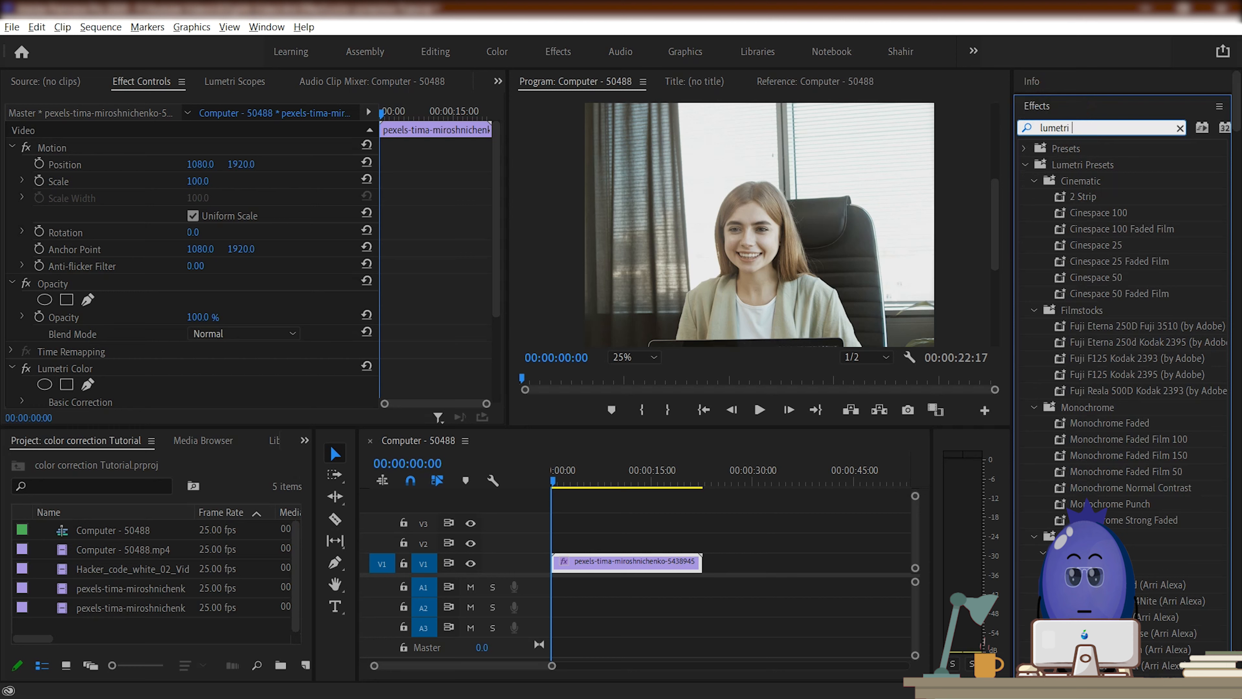
type(" color")
left_click_drag(1081, 244, 618, 560)
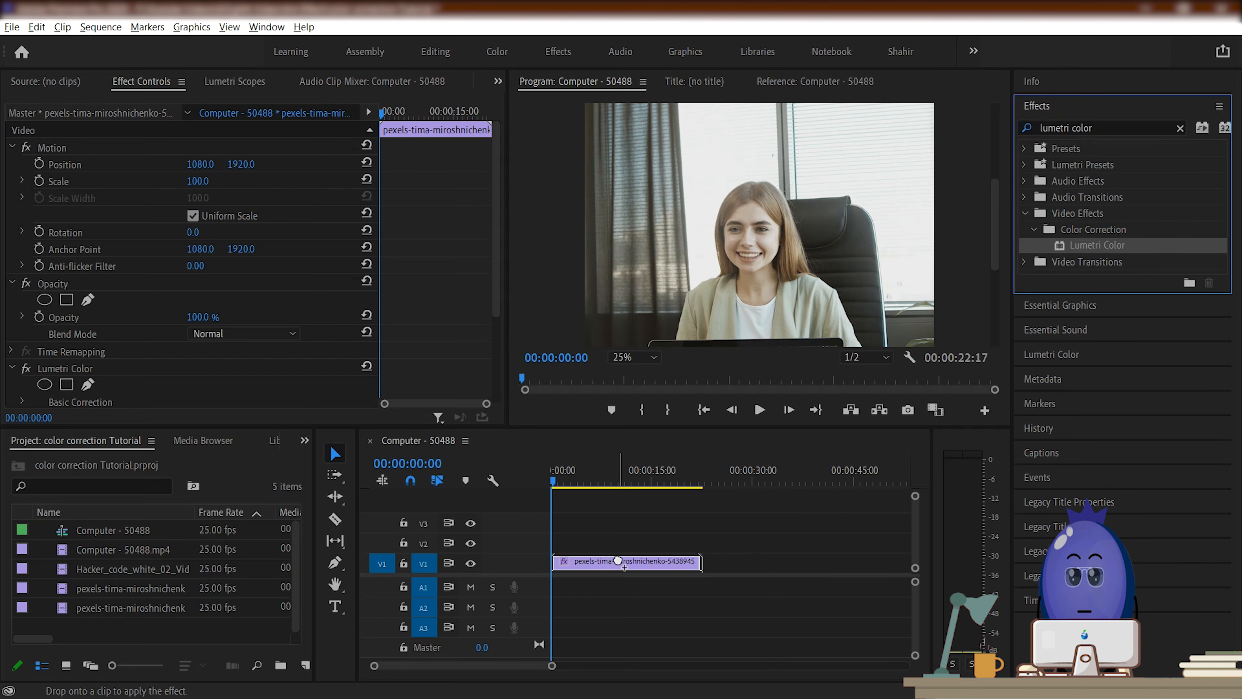
left_click(1076, 109)
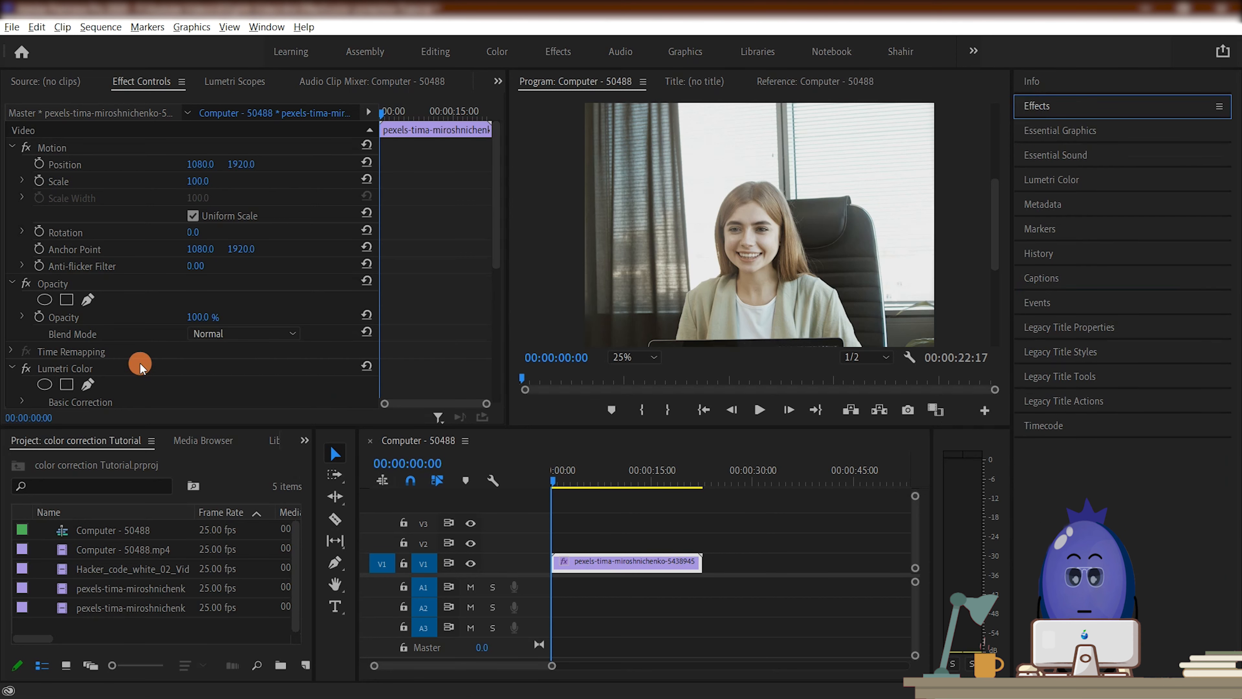
Draw a closed freeform mask around the woman's face for the first Lumetri Color effect.
scroll(157, 337, "down", 2)
scroll(147, 331, "down", 1)
left_click(74, 289)
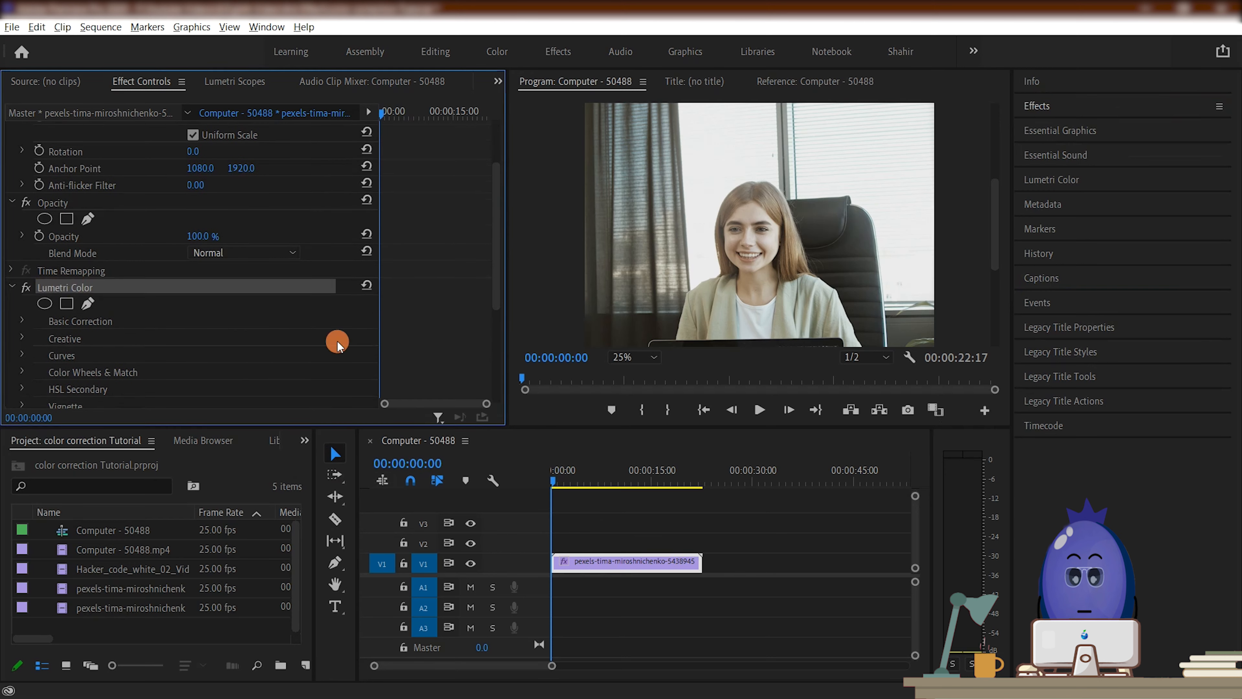
left_click(624, 356)
left_click(634, 429)
left_click(88, 304)
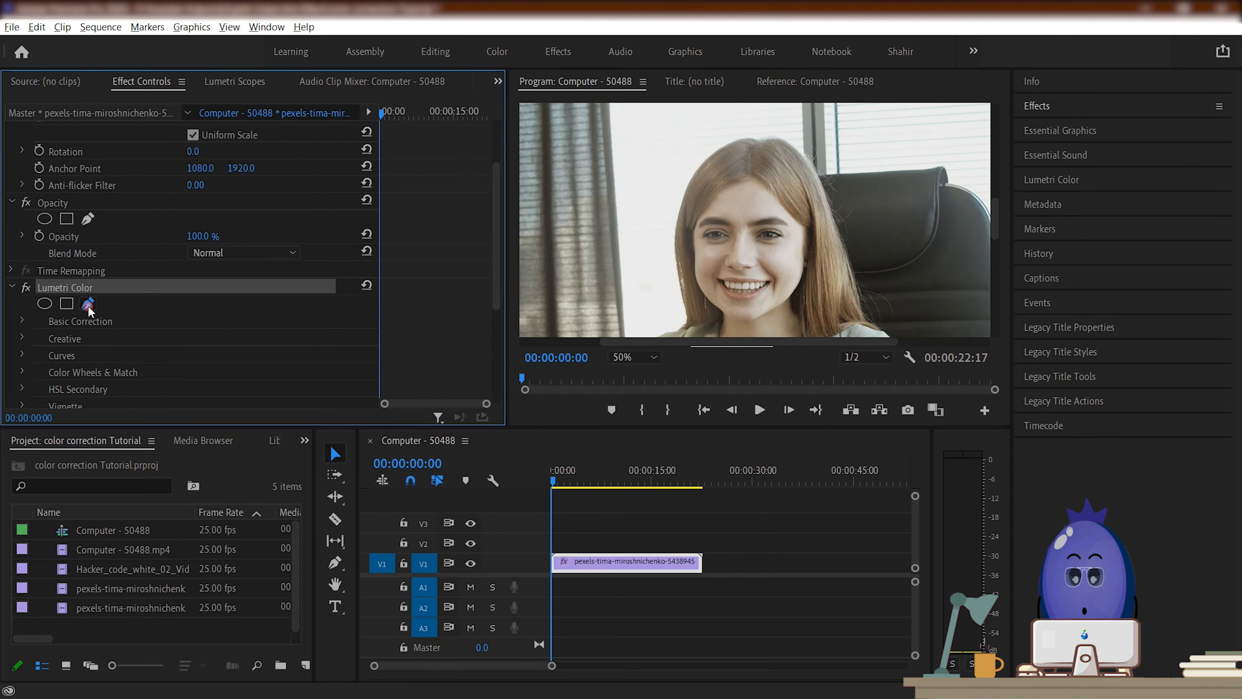
left_click(806, 228)
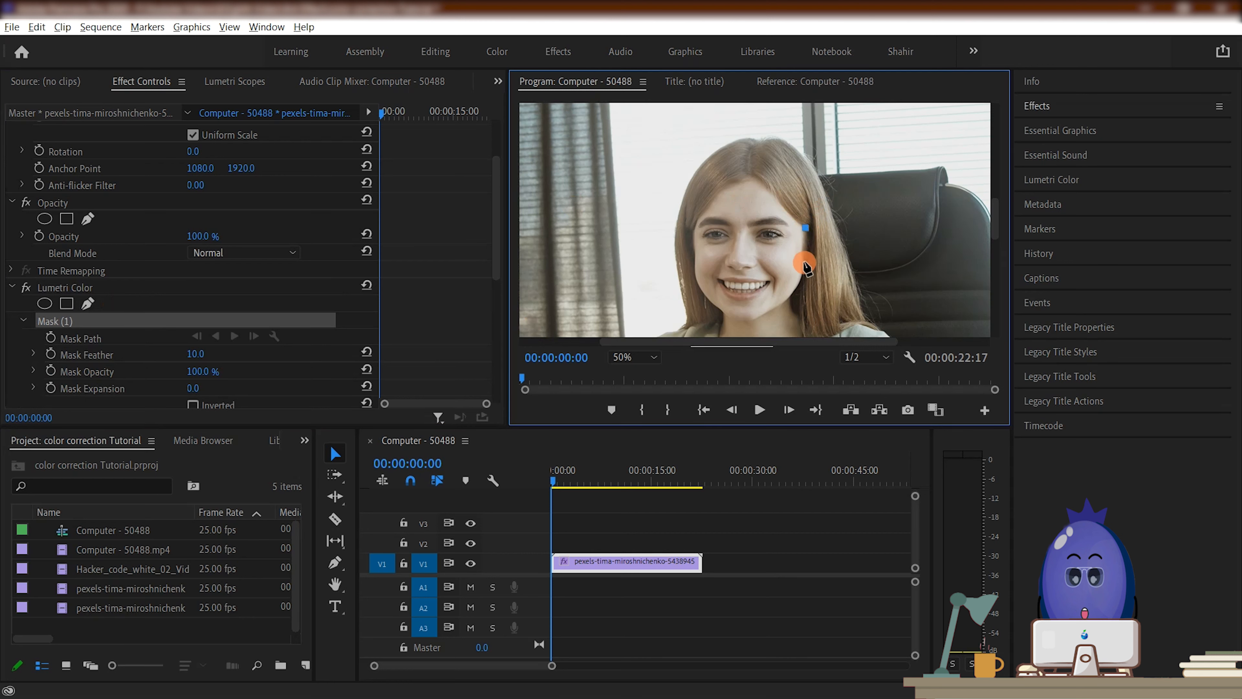
left_click(806, 257)
left_click(755, 320)
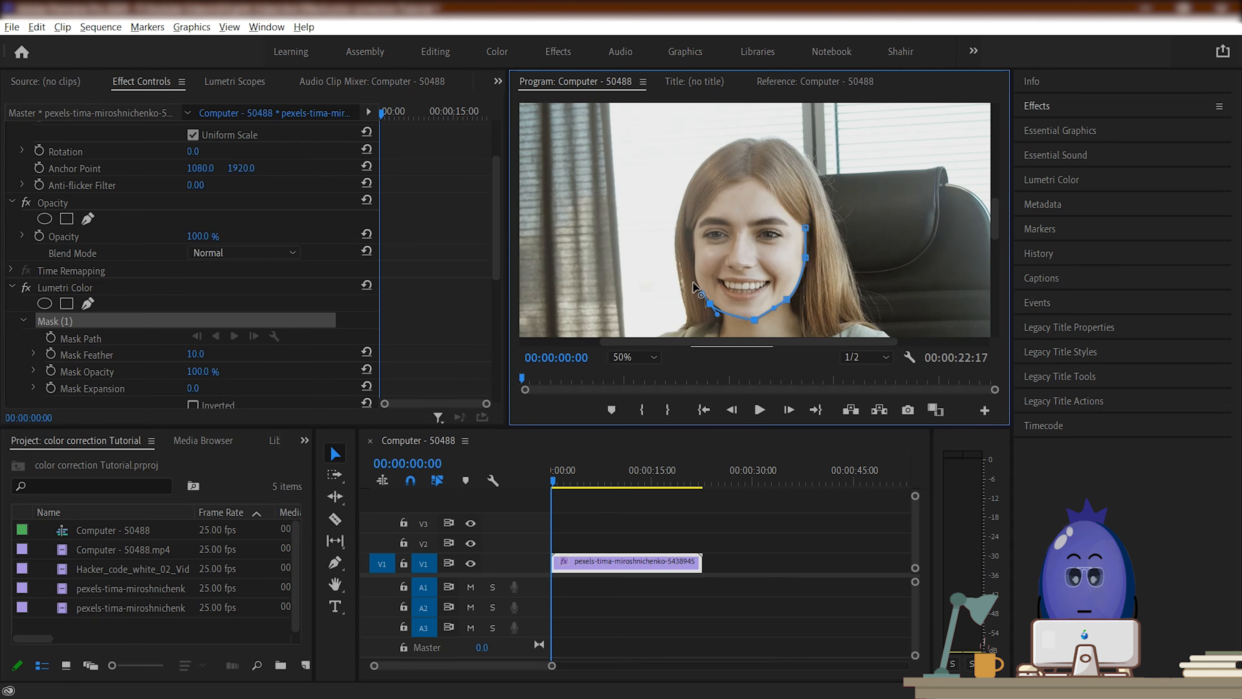
left_click_drag(699, 294, 695, 258)
left_click(742, 561)
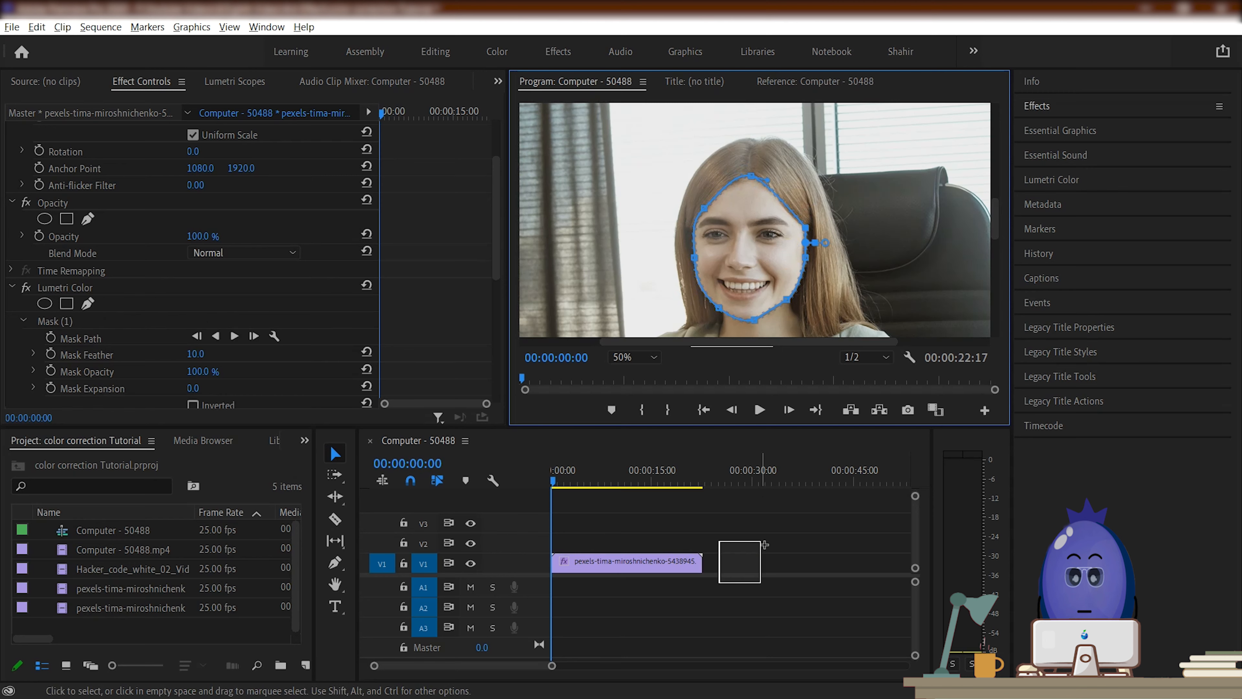
Set the Basic Correction exposure of the face-masked Lumetri Color effect to 1.2.
left_click(674, 556)
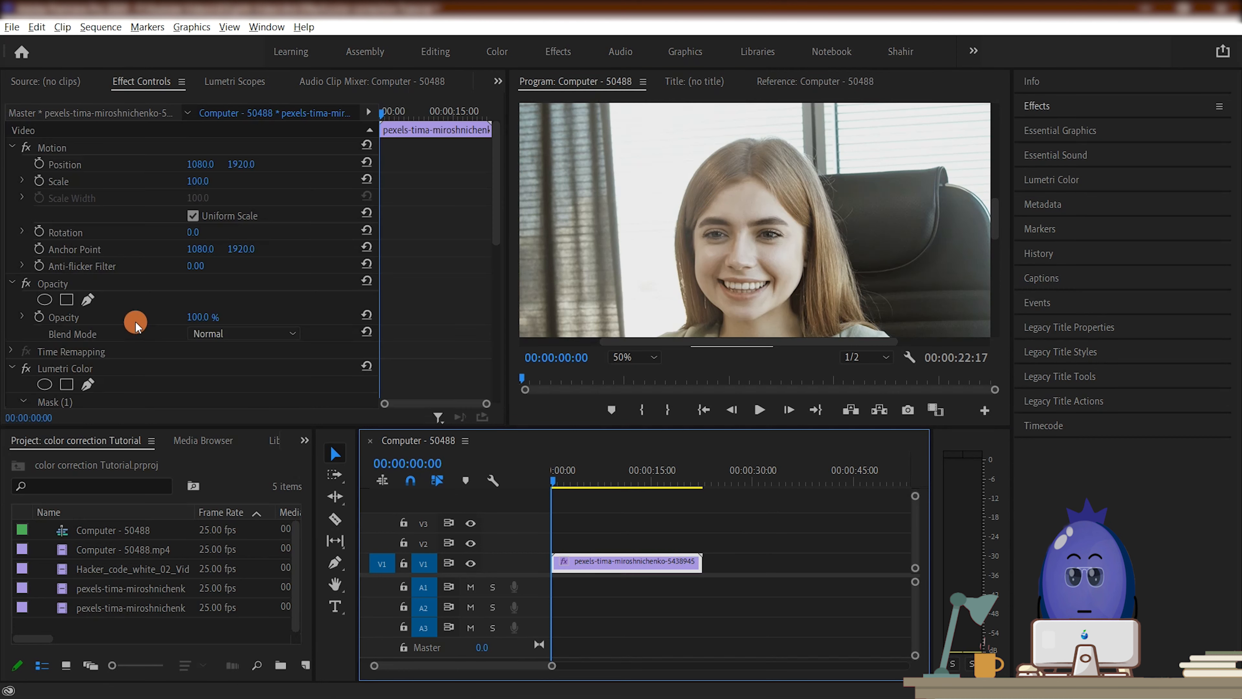
scroll(129, 326, "down", 3)
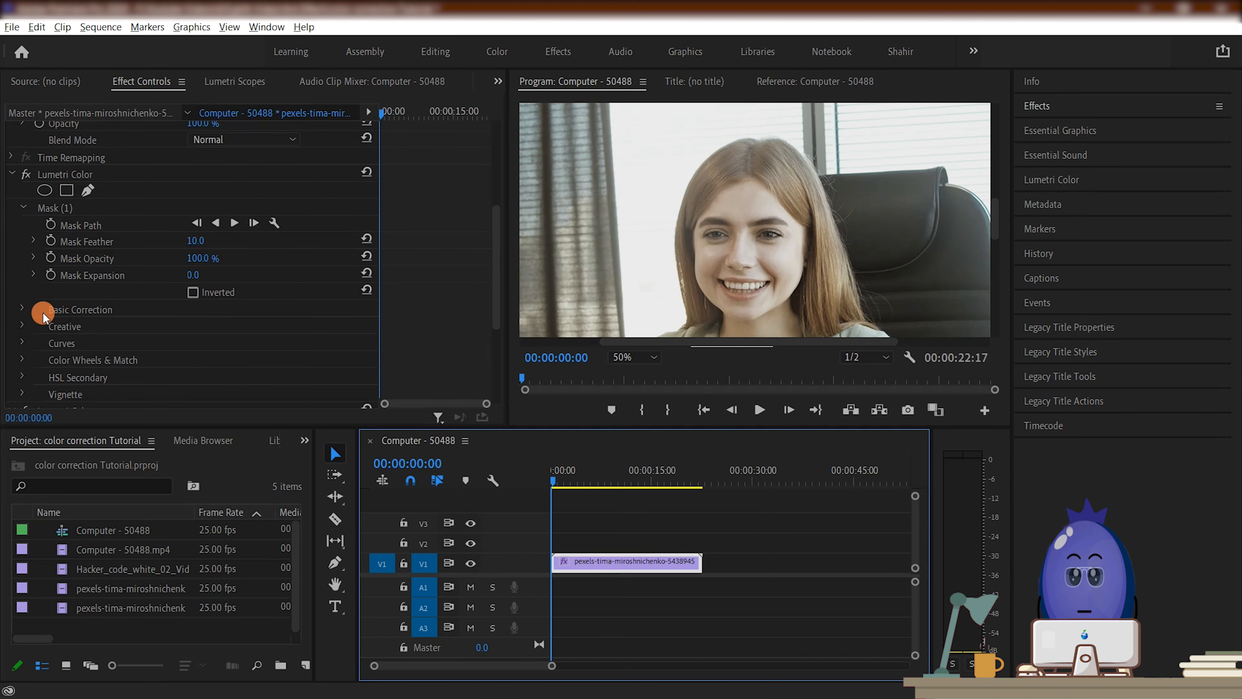
left_click(74, 311)
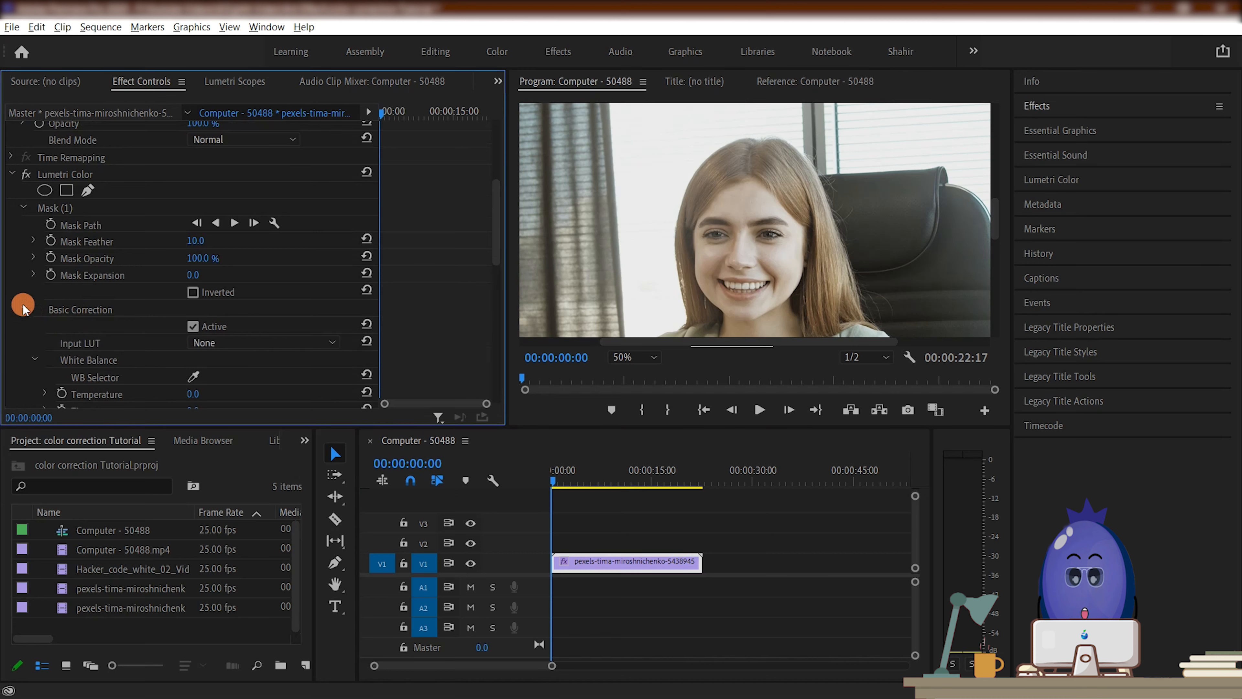
scroll(69, 323, "down", 2)
scroll(76, 344, "down", 1)
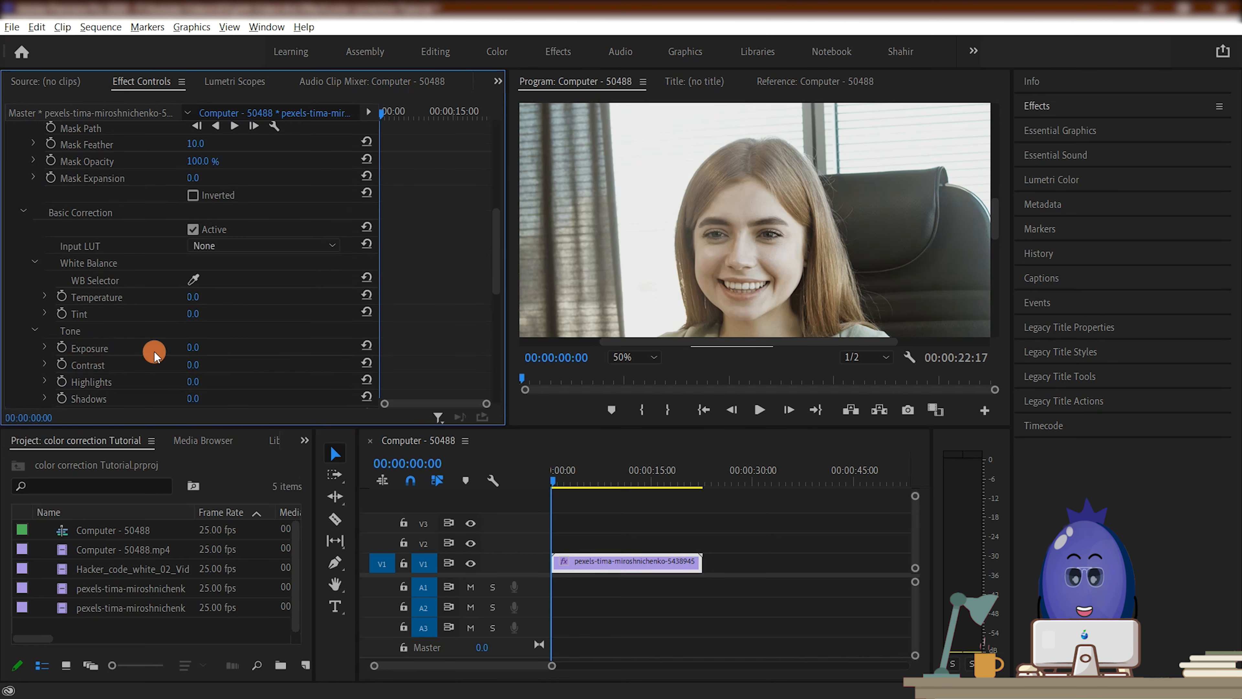
left_click(196, 347)
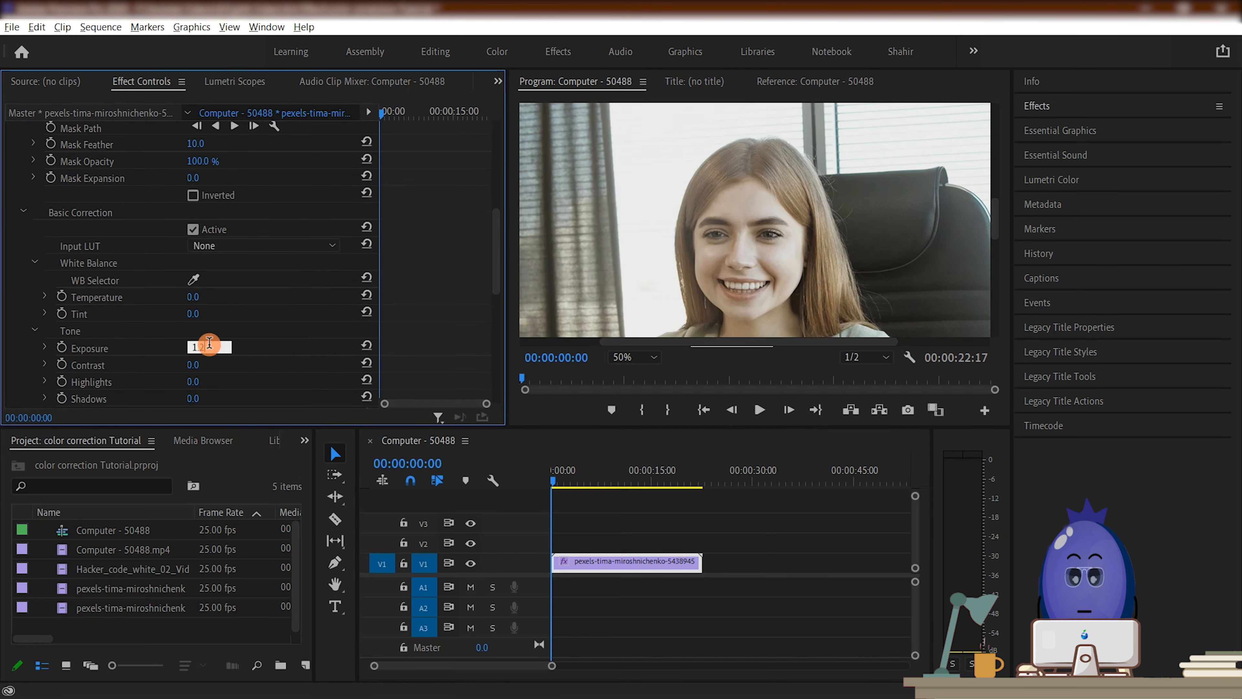
key("Return")
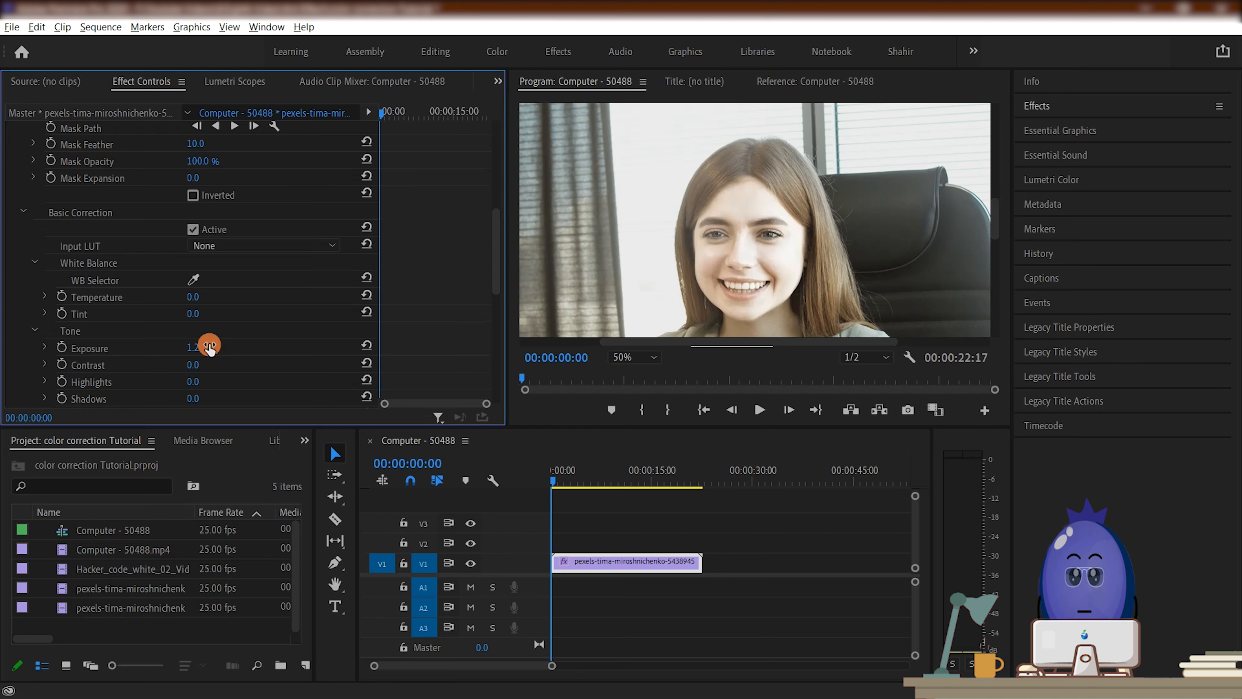
Compare the full frame with the masked Lumetri Color effect switched off and on.
left_click(634, 357)
left_click(623, 379)
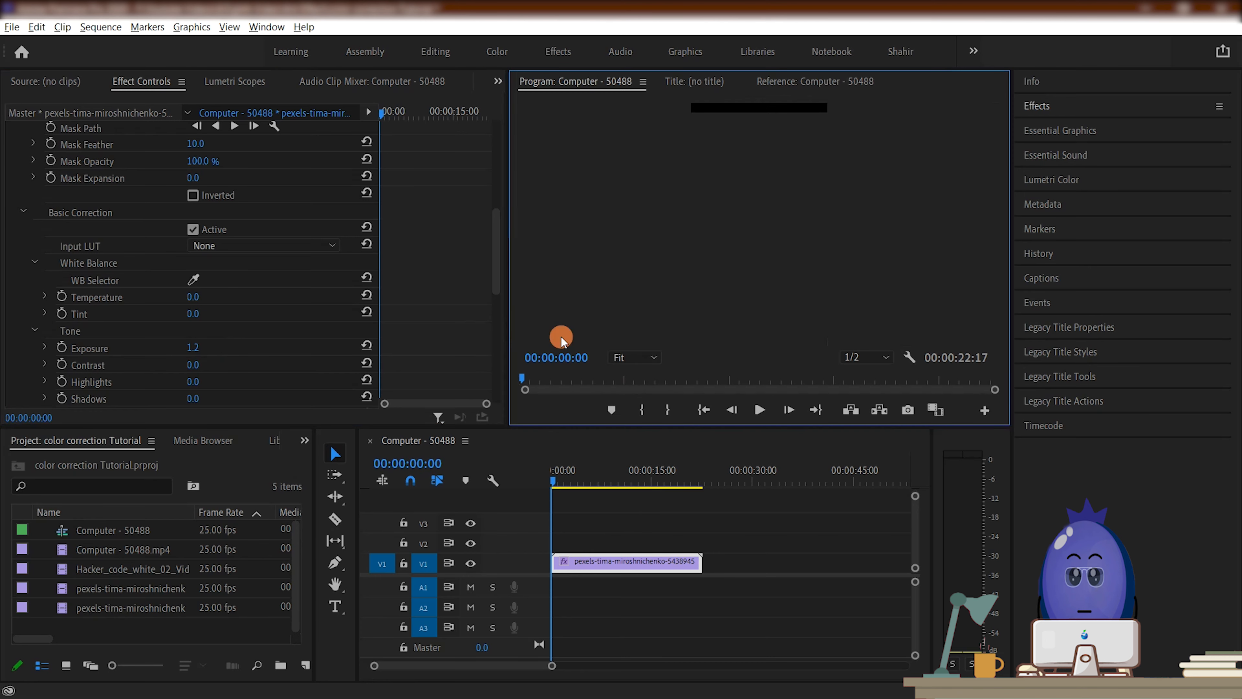
scroll(25, 190, "up", 2)
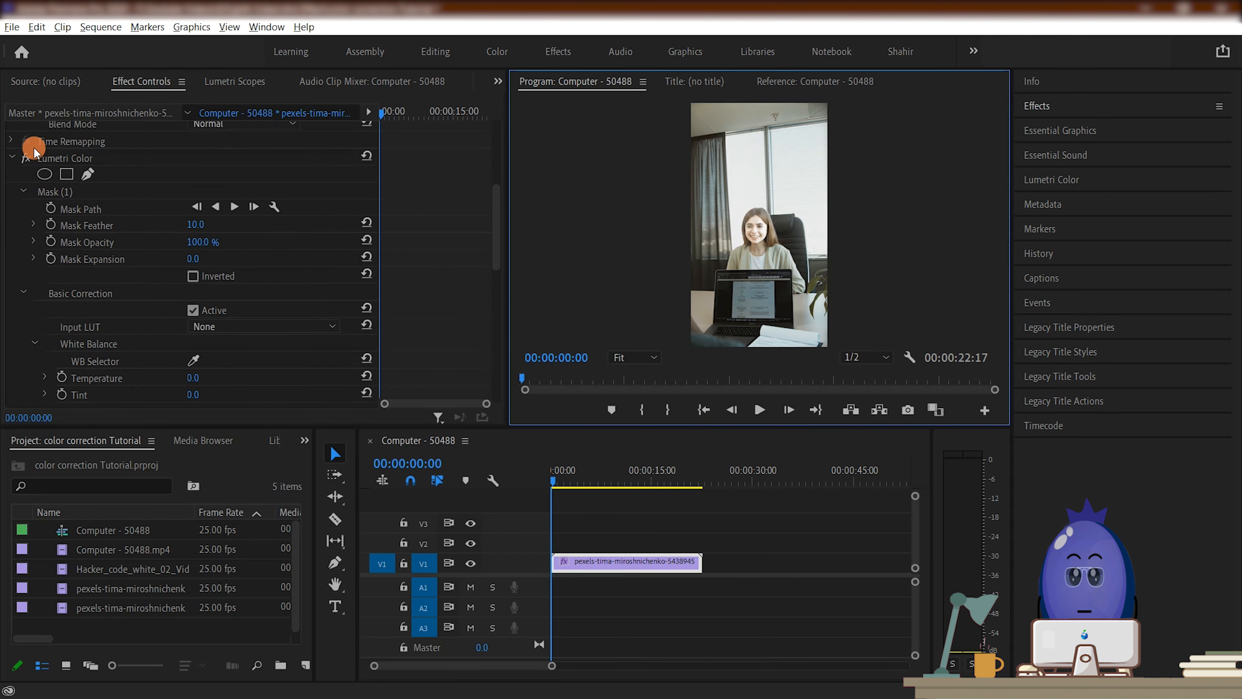
left_click(25, 158)
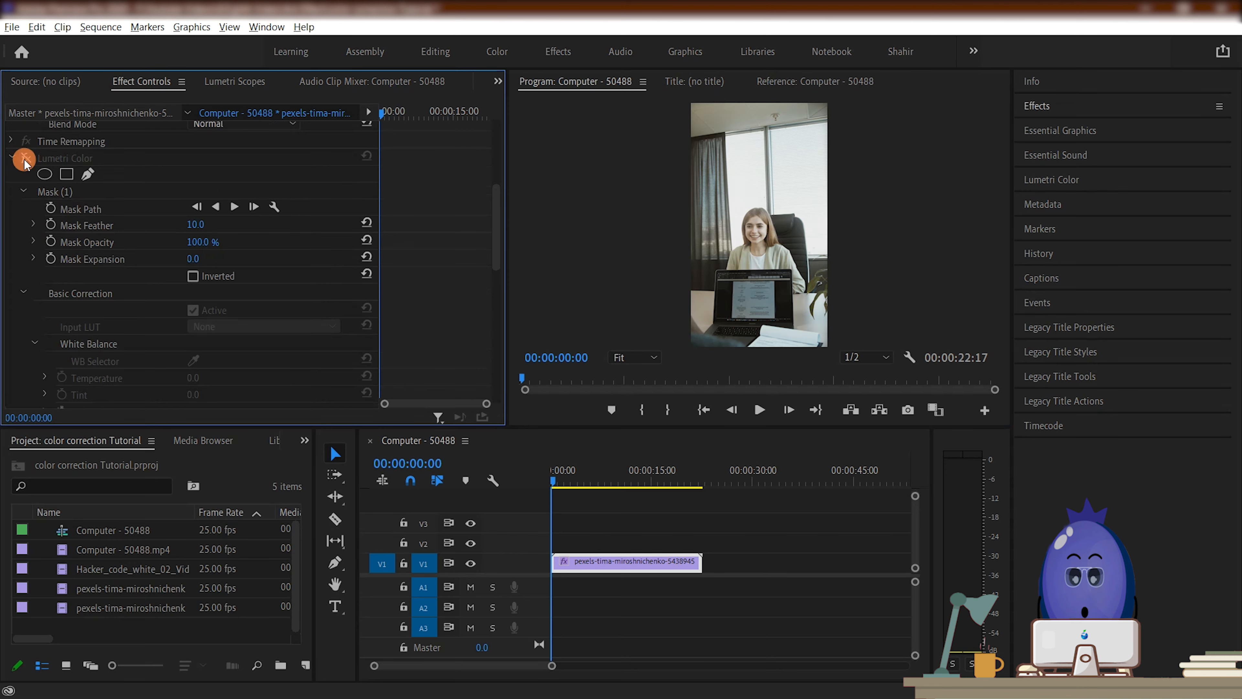
left_click(25, 159)
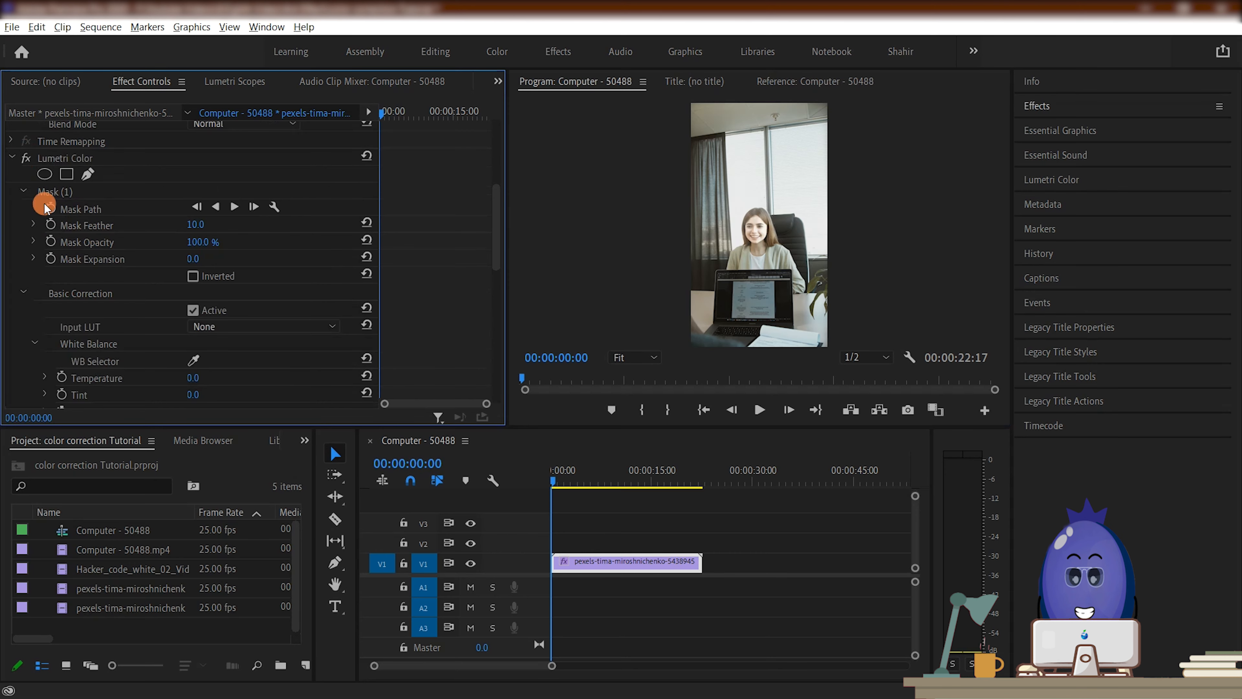
Lower the exposure inside the face mask to 1.0.
scroll(37, 254, "down", 2)
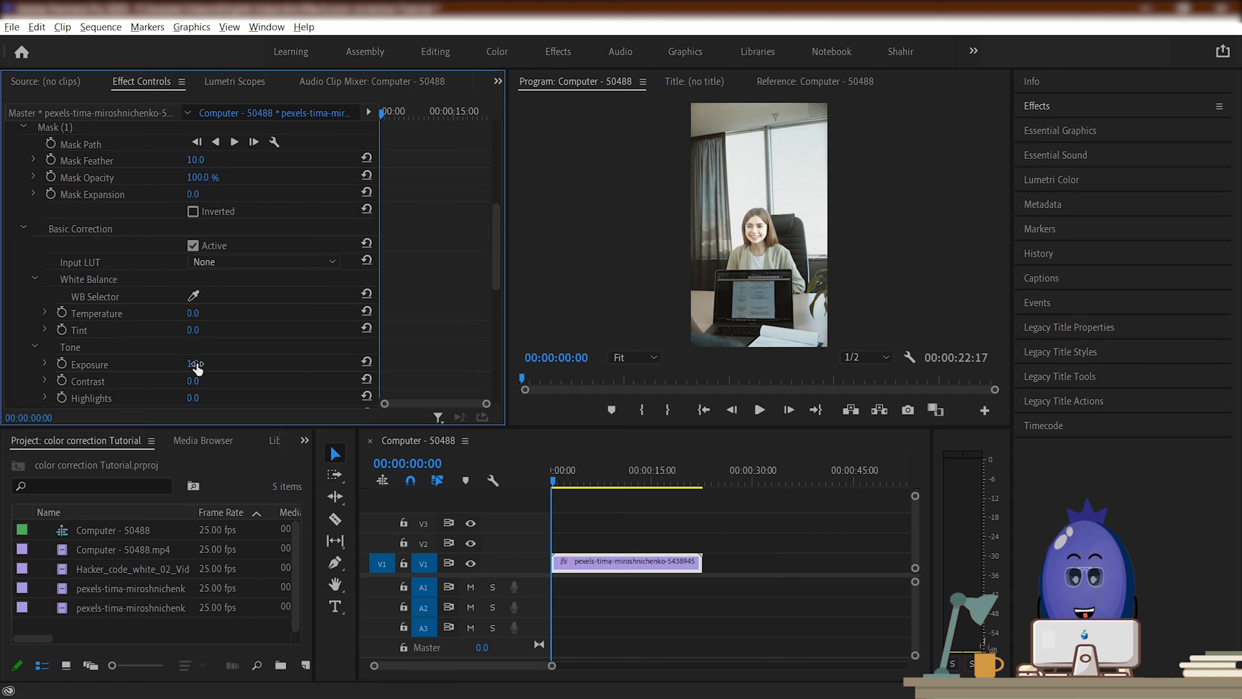
left_click(210, 360)
type("1.1")
key("Return")
key("Return")
left_click(644, 356)
left_click(634, 411)
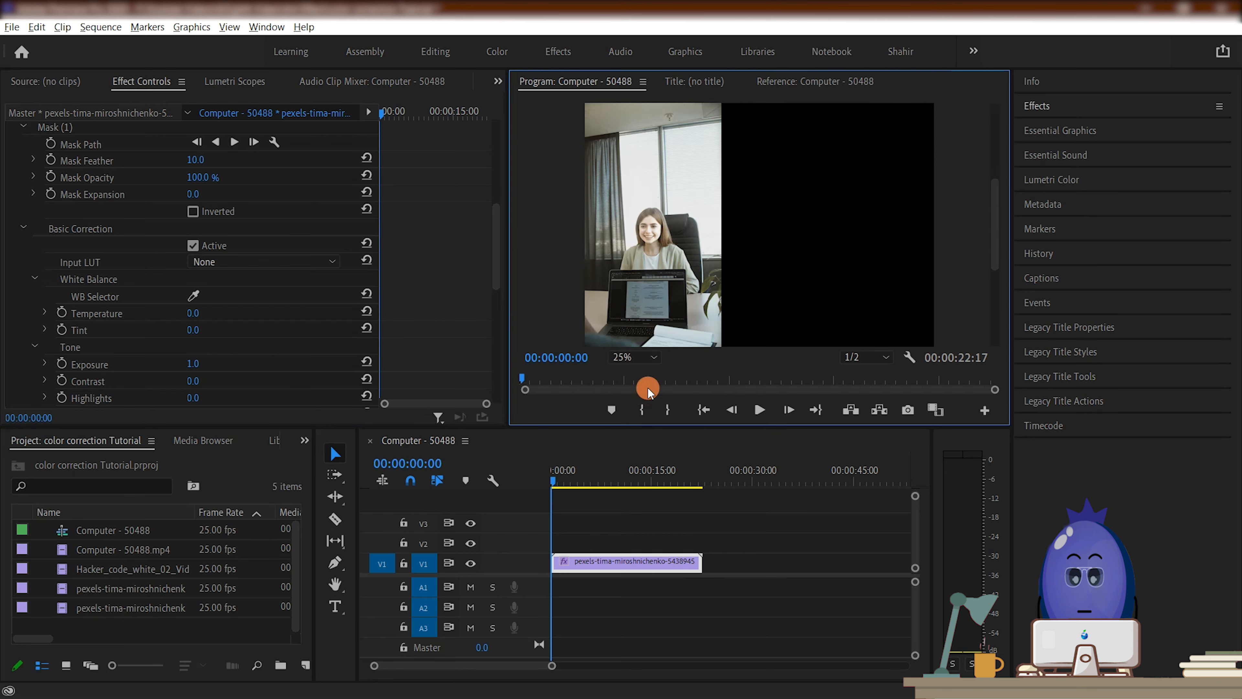
Set the face-masked Lumetri Color effect's exposure to 0.9 and its contrast to 0.2.
left_click(193, 363)
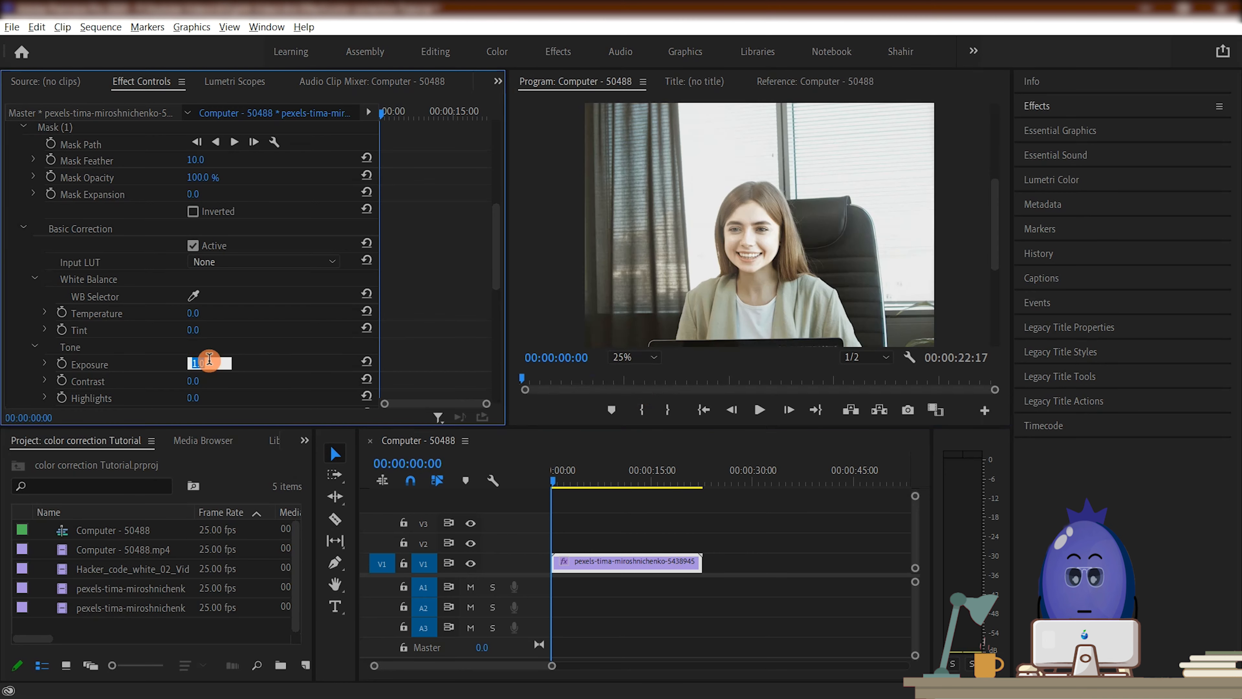
type(".9")
key("Return")
left_click(193, 380)
type(".2")
key("Return")
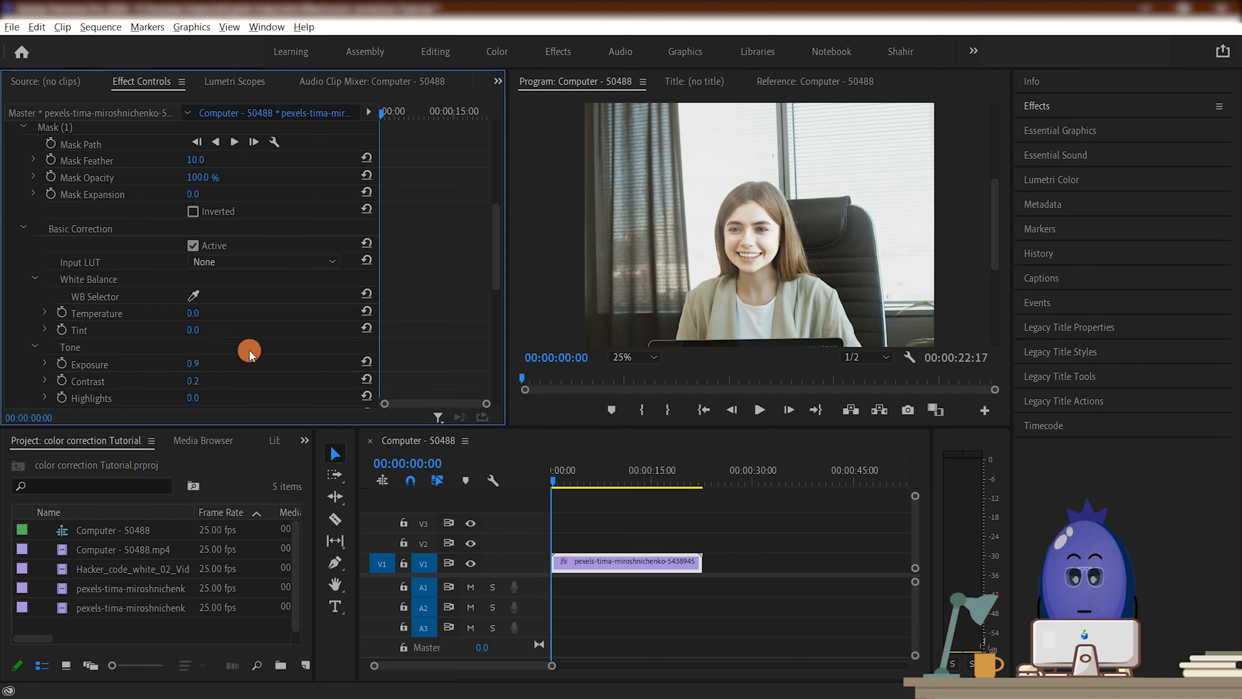
Track the face mask forward to the end of the office clip, and return to 00:00:00:00 with the clip deselected.
scroll(63, 171, "up", 2)
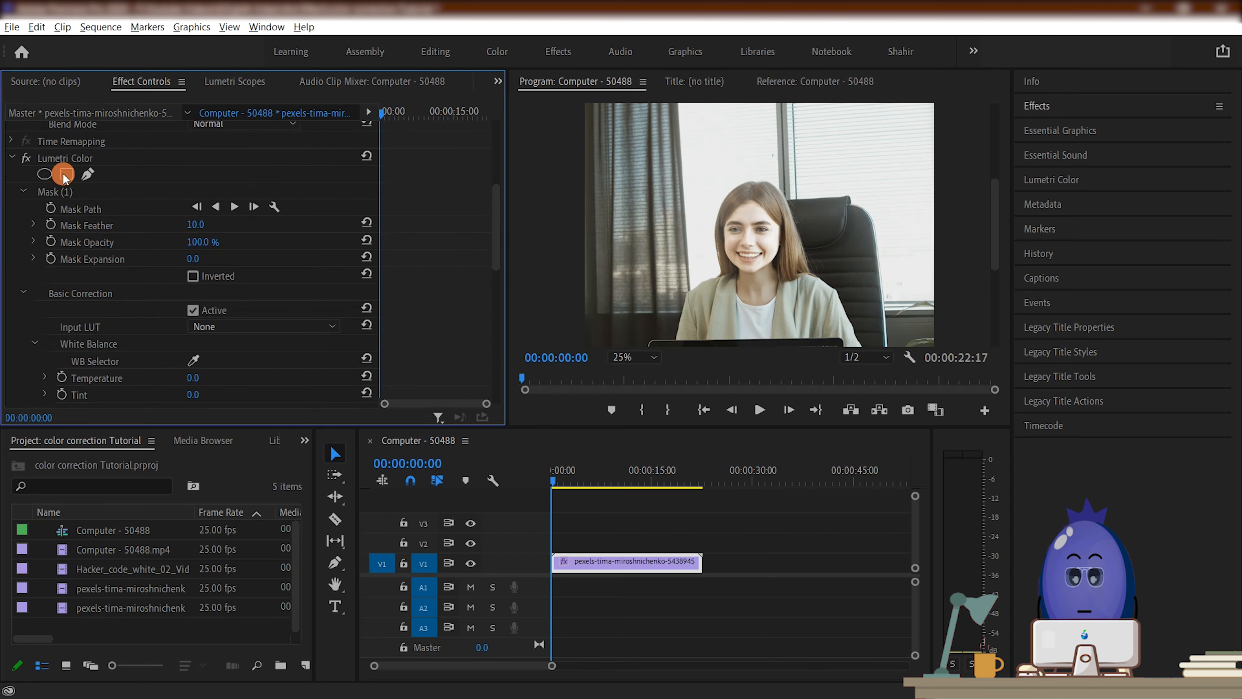
left_click(53, 192)
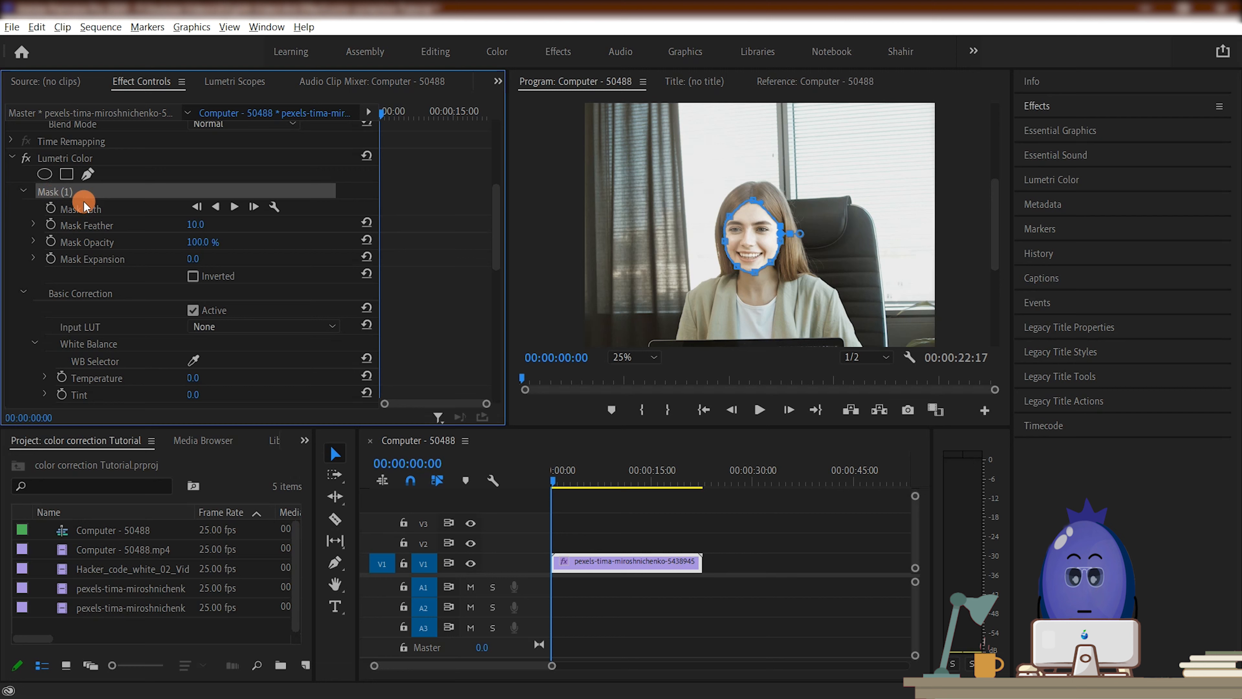
left_click(234, 207)
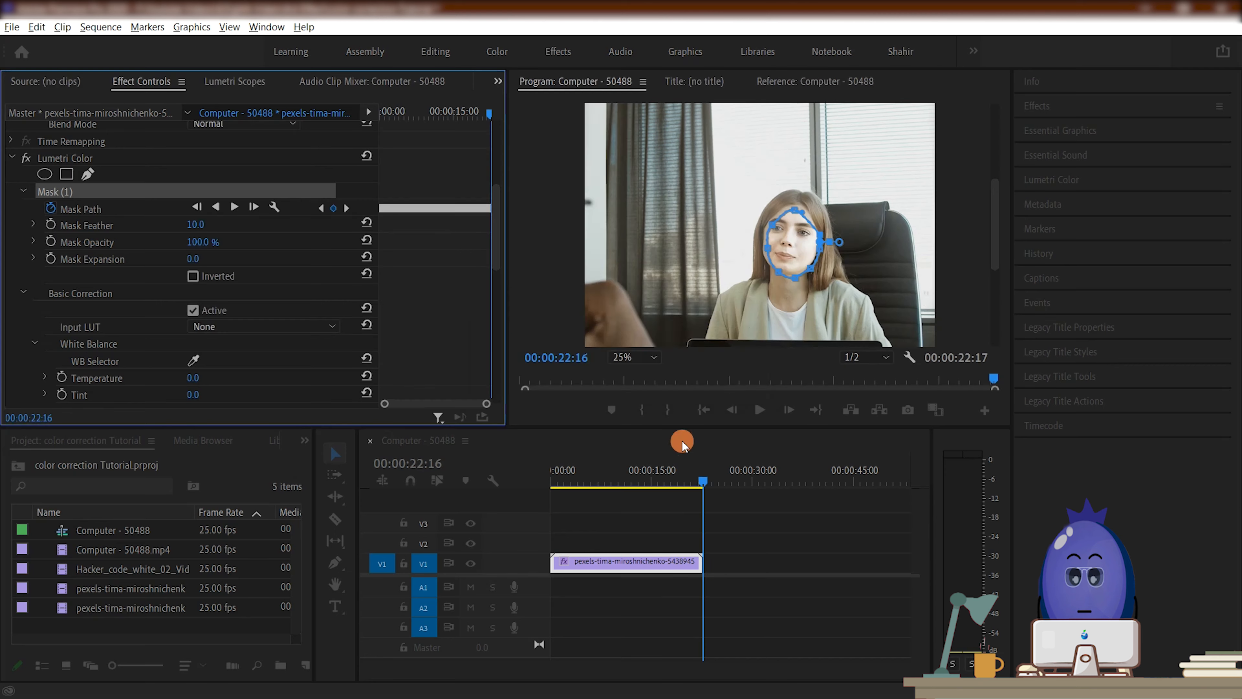
left_click_drag(683, 486, 450, 505)
left_click_drag(771, 528, 802, 544)
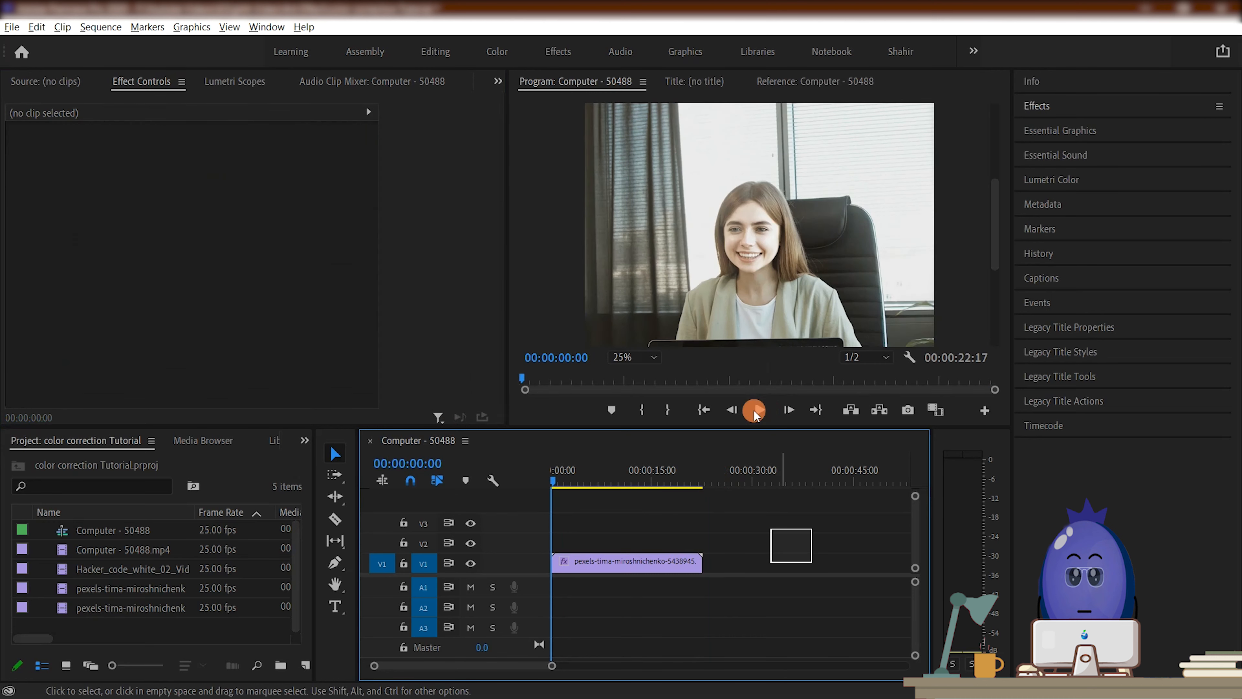